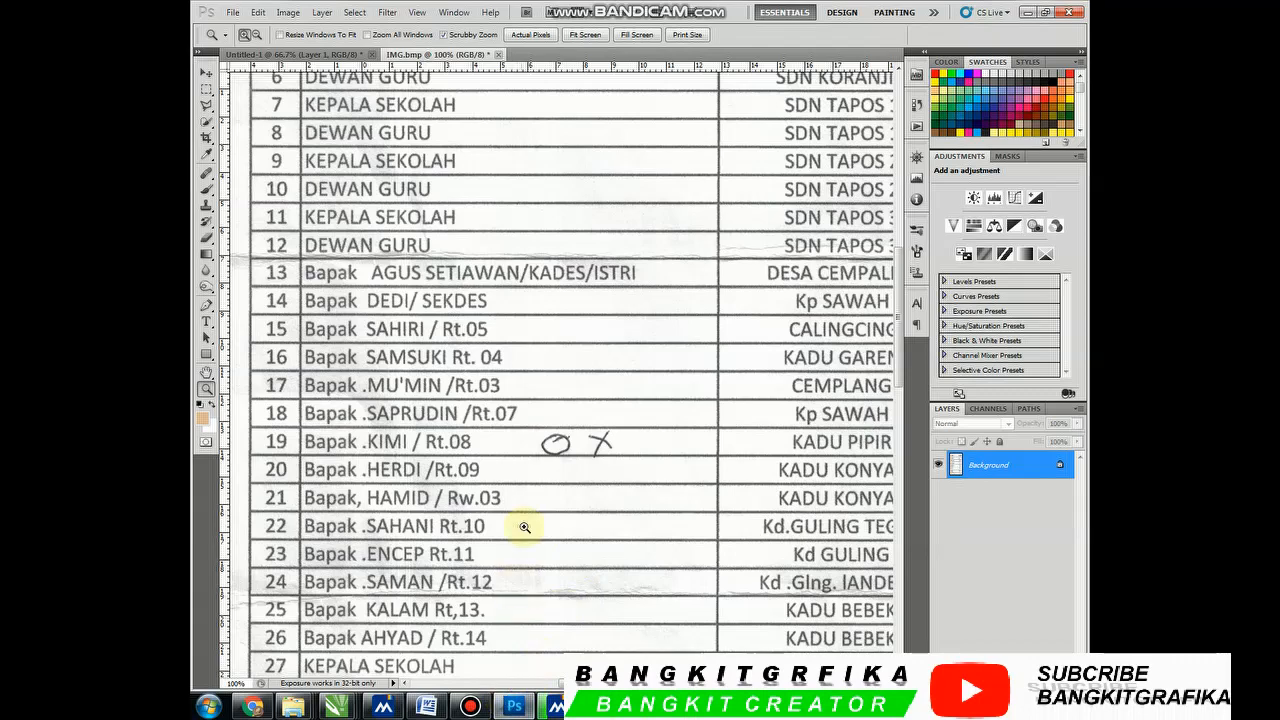
# Examine the scanned name-and-address table as a whole page and down through its numbered rows
pyautogui.moveTo(543, 396); pyautogui.dragTo(540, 493)
pyautogui.keyDown('alt'); pyautogui.click(535, 343); pyautogui.keyUp('alt')
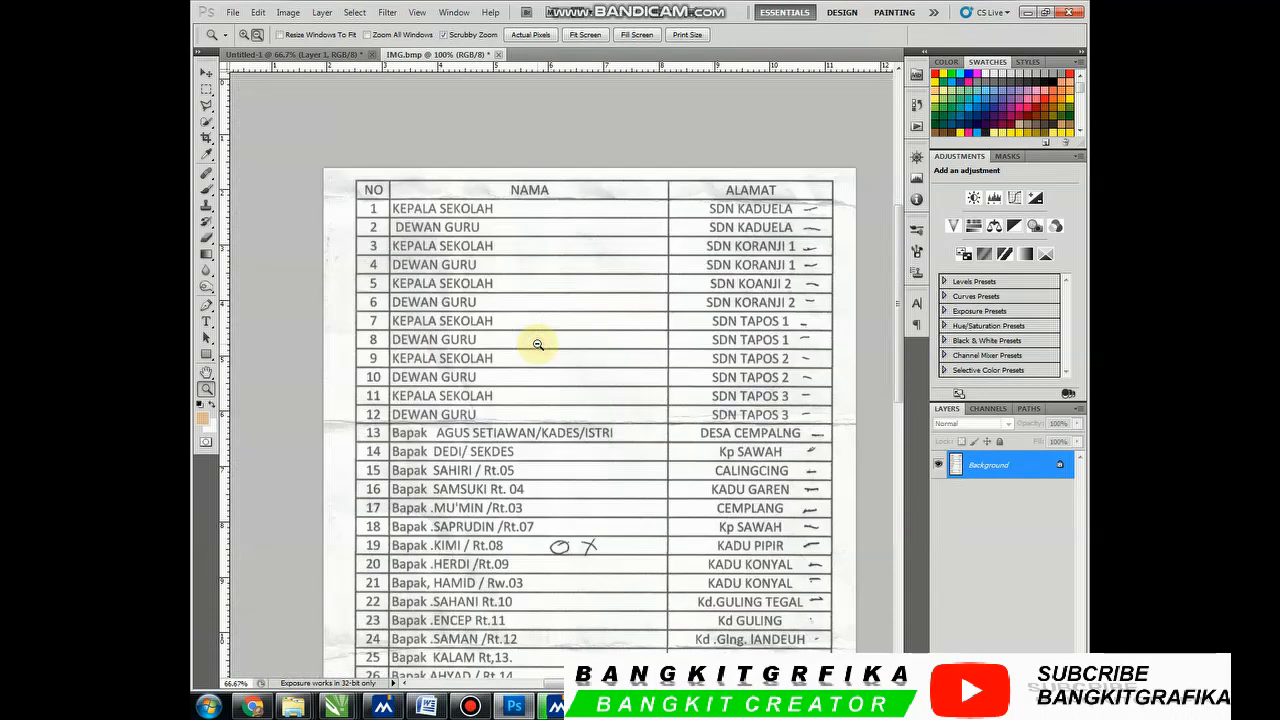
pyautogui.keyDown('alt'); pyautogui.click(537, 344); pyautogui.keyUp('alt')
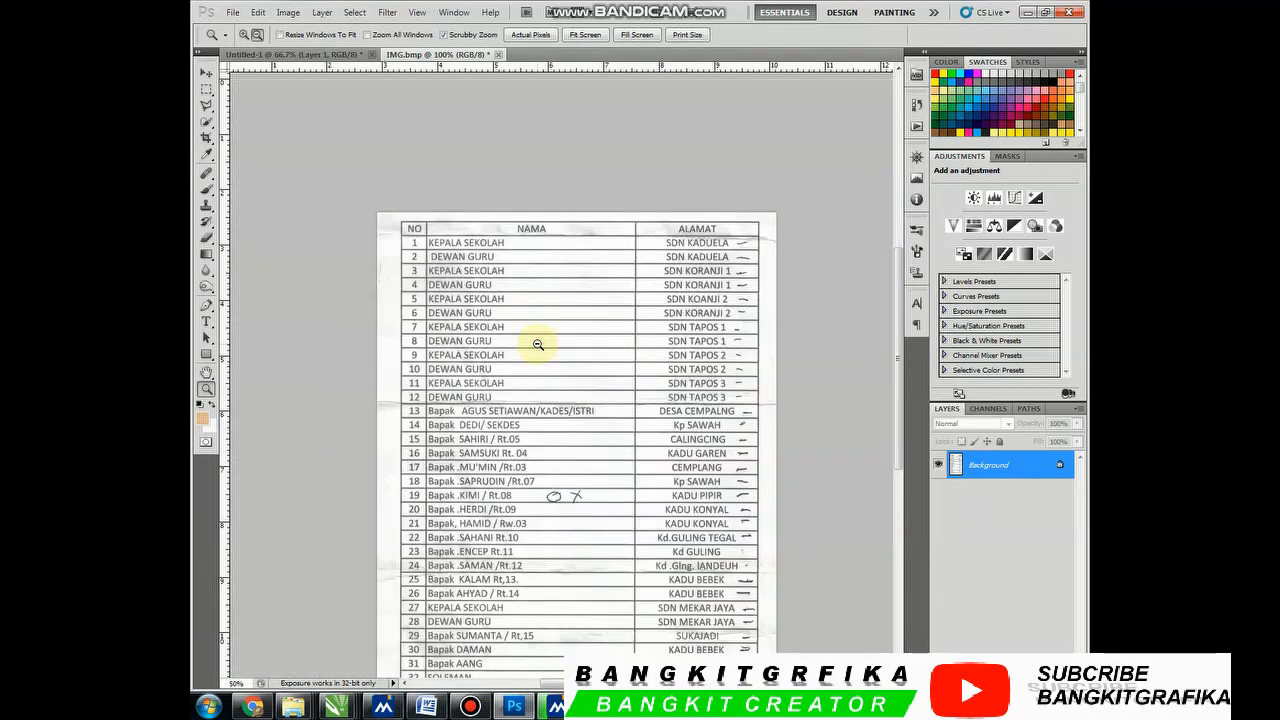
pyautogui.keyDown('alt'); pyautogui.click(537, 344); pyautogui.keyUp('alt')
pyautogui.click(573, 298)
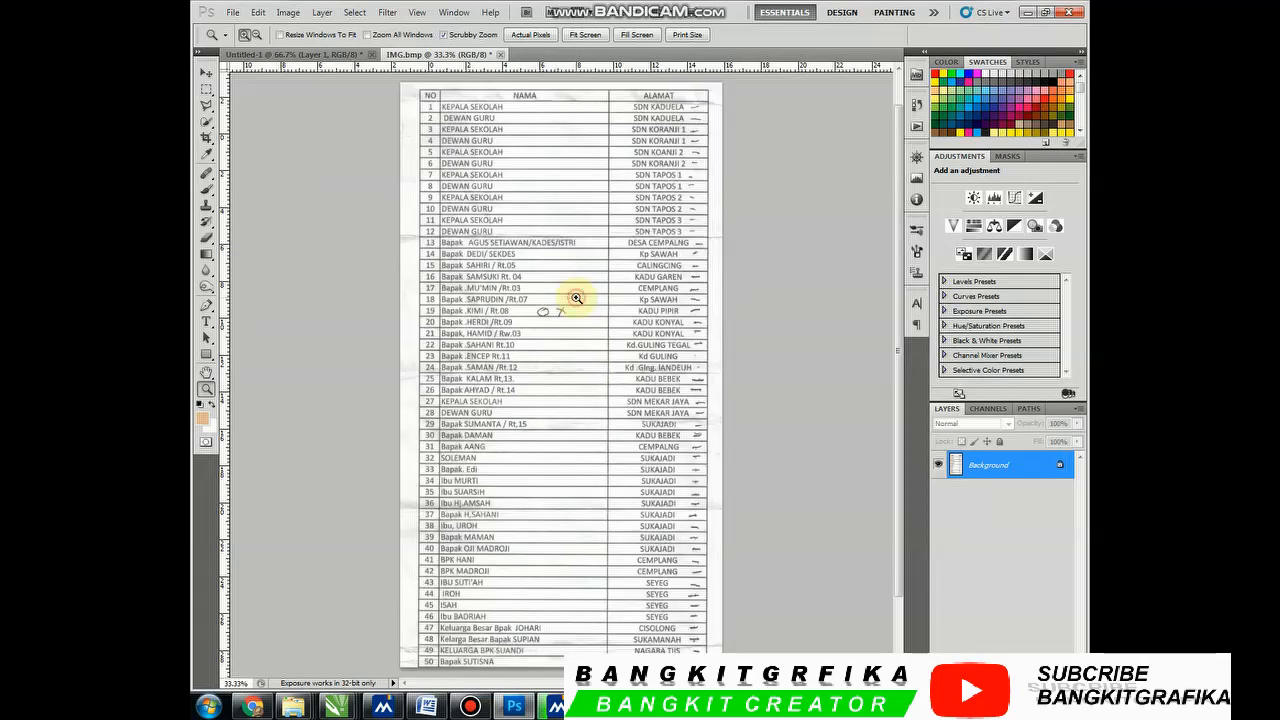
pyautogui.click(573, 298)
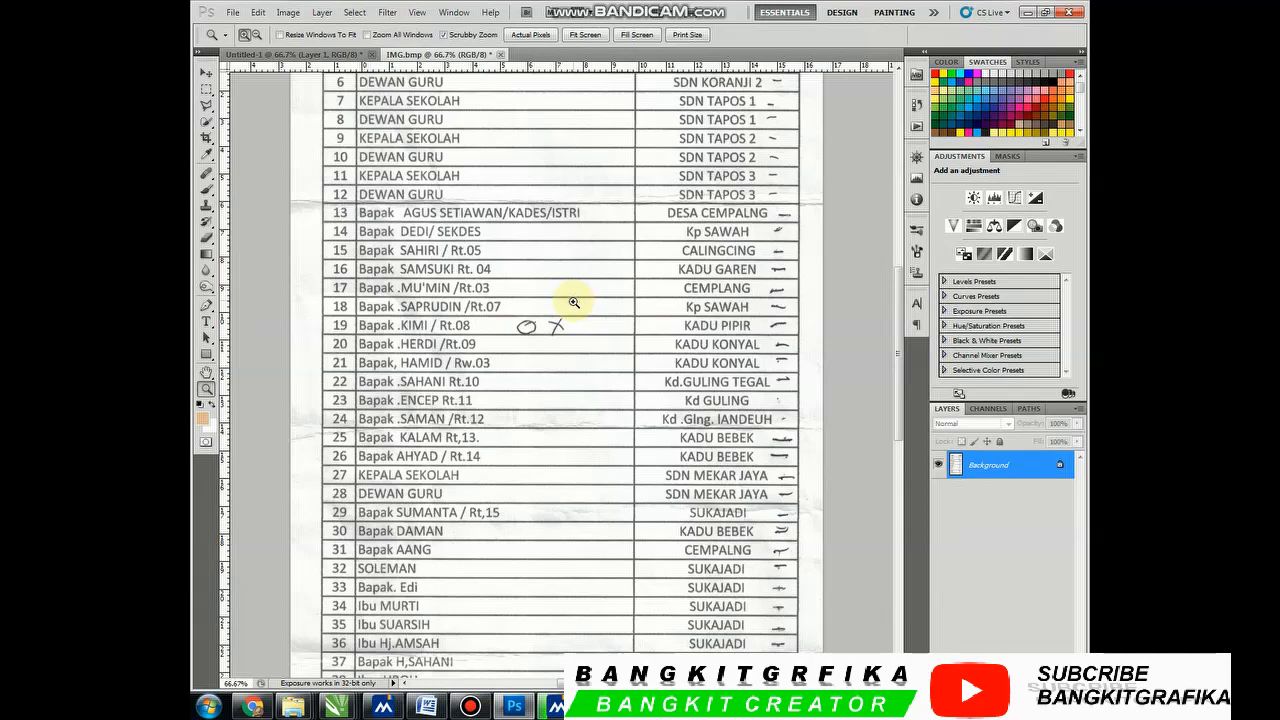
pyautogui.moveTo(590, 300); pyautogui.dragTo(595, 445)
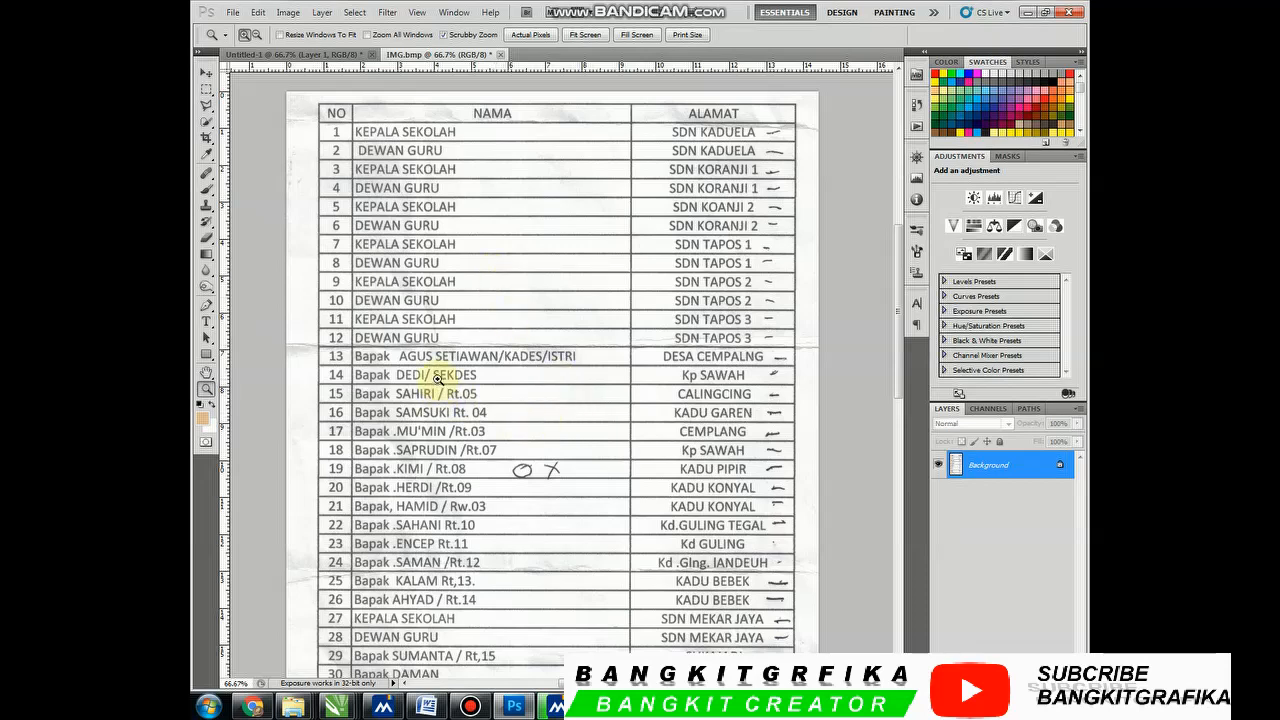
pyautogui.moveTo(576, 405); pyautogui.dragTo(535, 305)
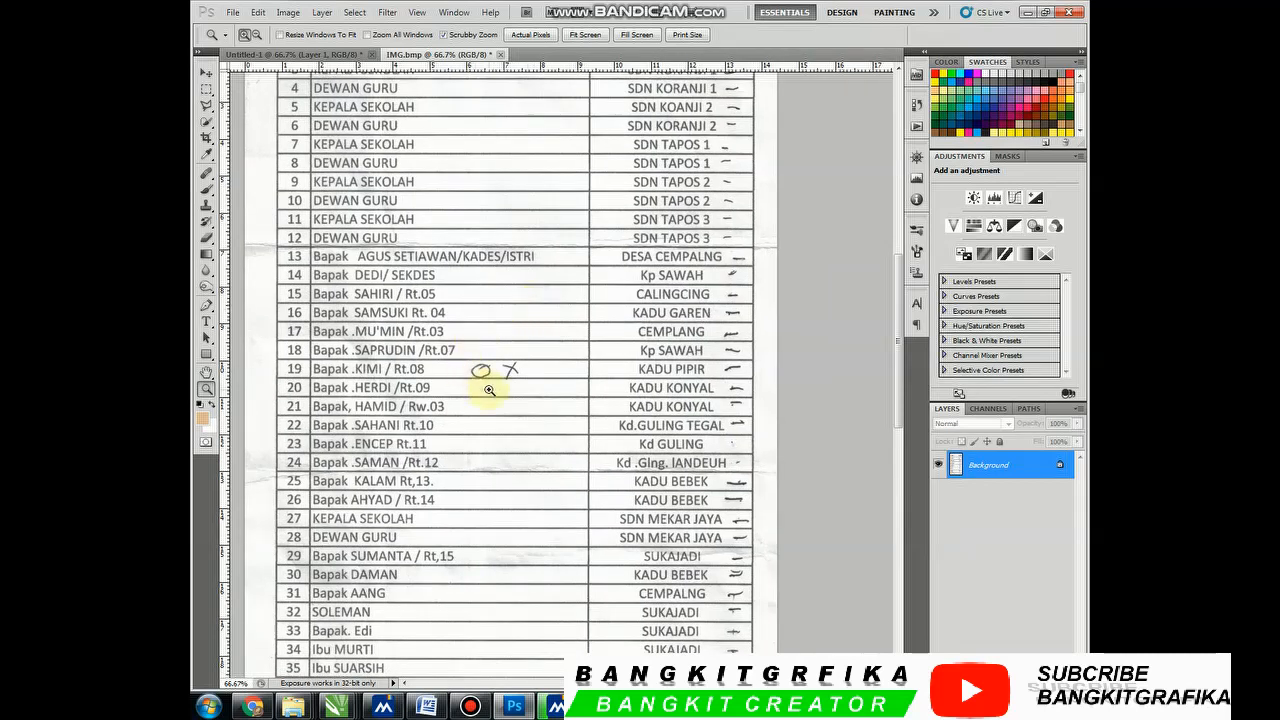
pyautogui.scroll(5, 514, 300)
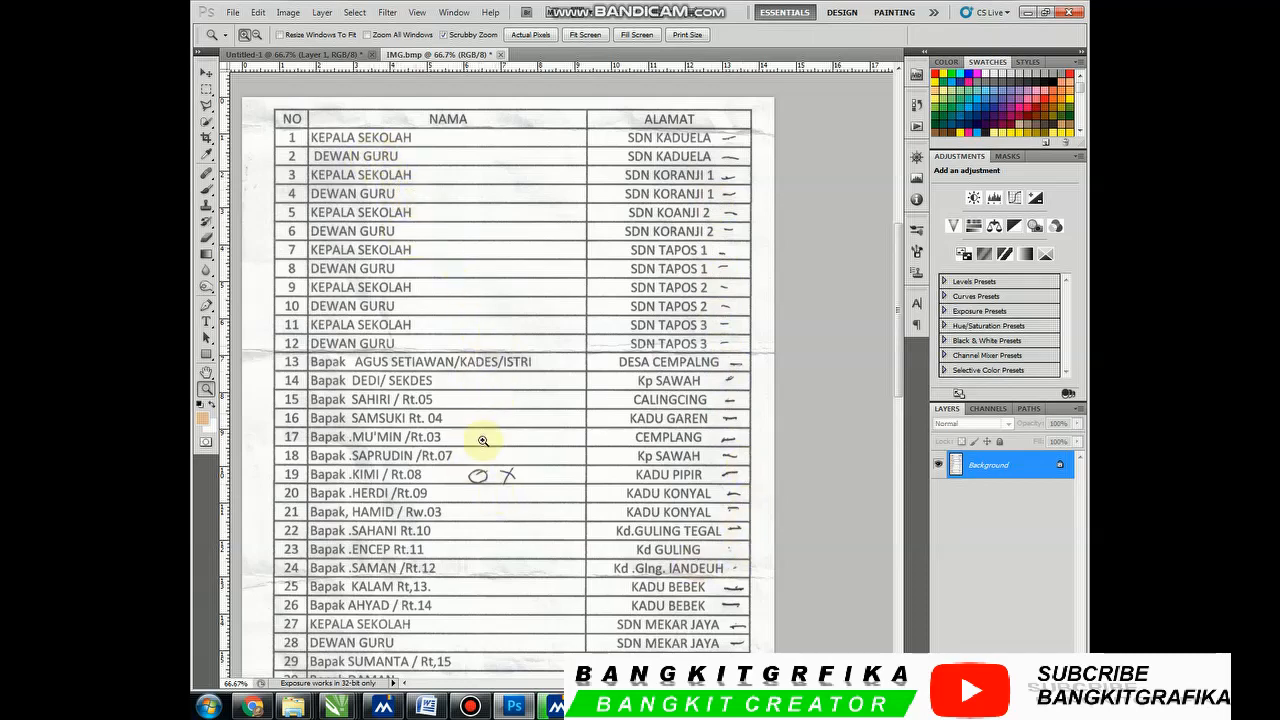
pyautogui.moveTo(475, 433); pyautogui.dragTo(486, 331)
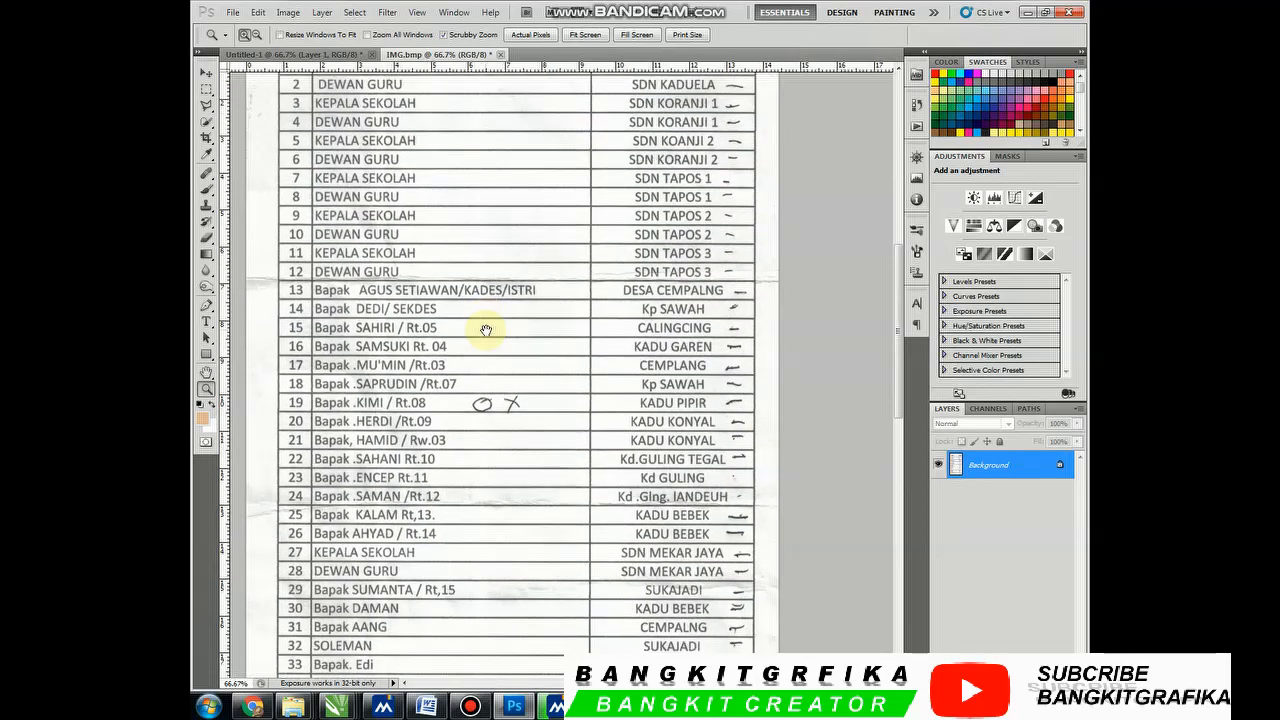
# Inspect the print quality and paper creases around rows 13 to 23 up close, and compare with the full page
pyautogui.moveTo(394, 391); pyautogui.dragTo(409, 380)
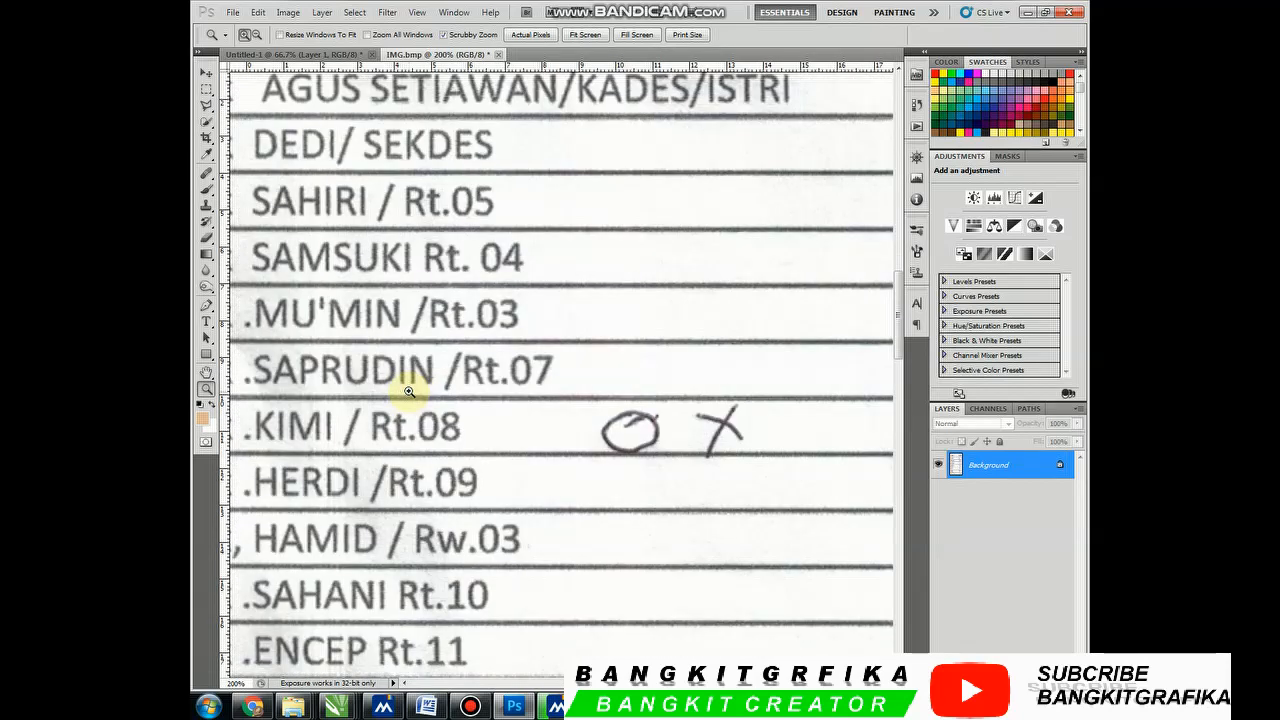
pyautogui.moveTo(413, 305); pyautogui.dragTo(464, 359)
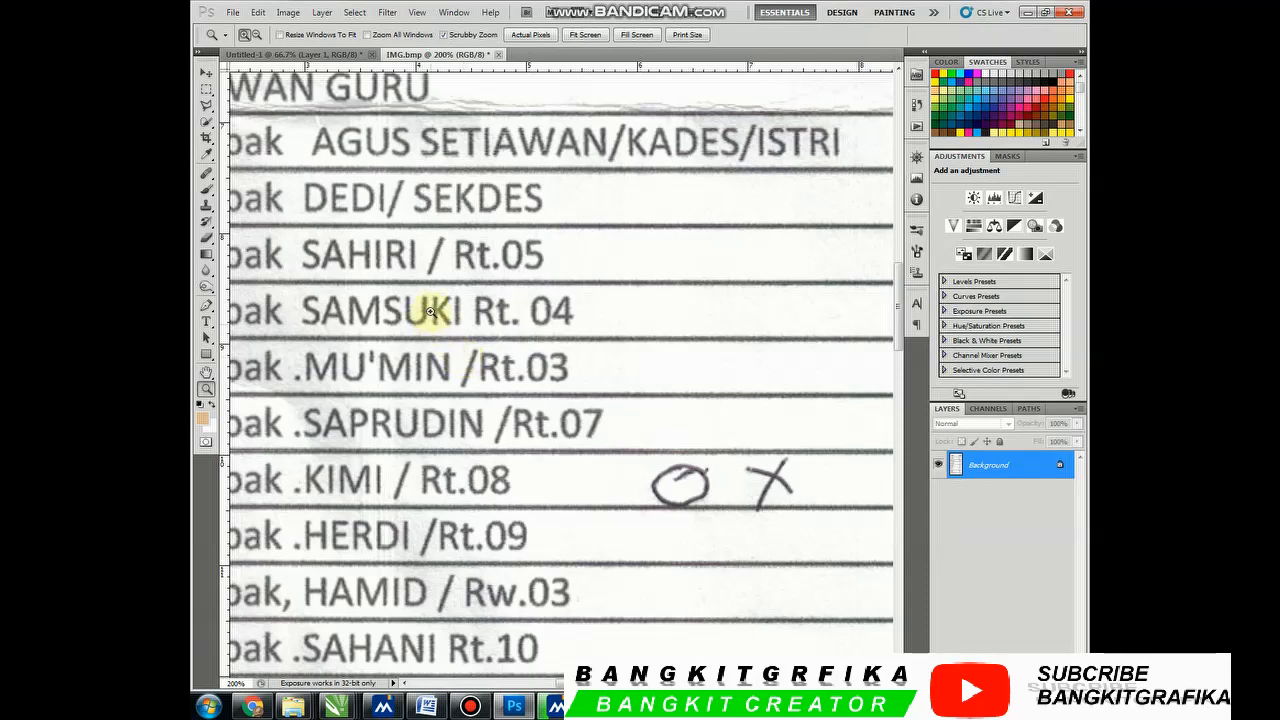
pyautogui.moveTo(511, 373); pyautogui.dragTo(511, 370)
pyautogui.moveTo(503, 443); pyautogui.dragTo(512, 370)
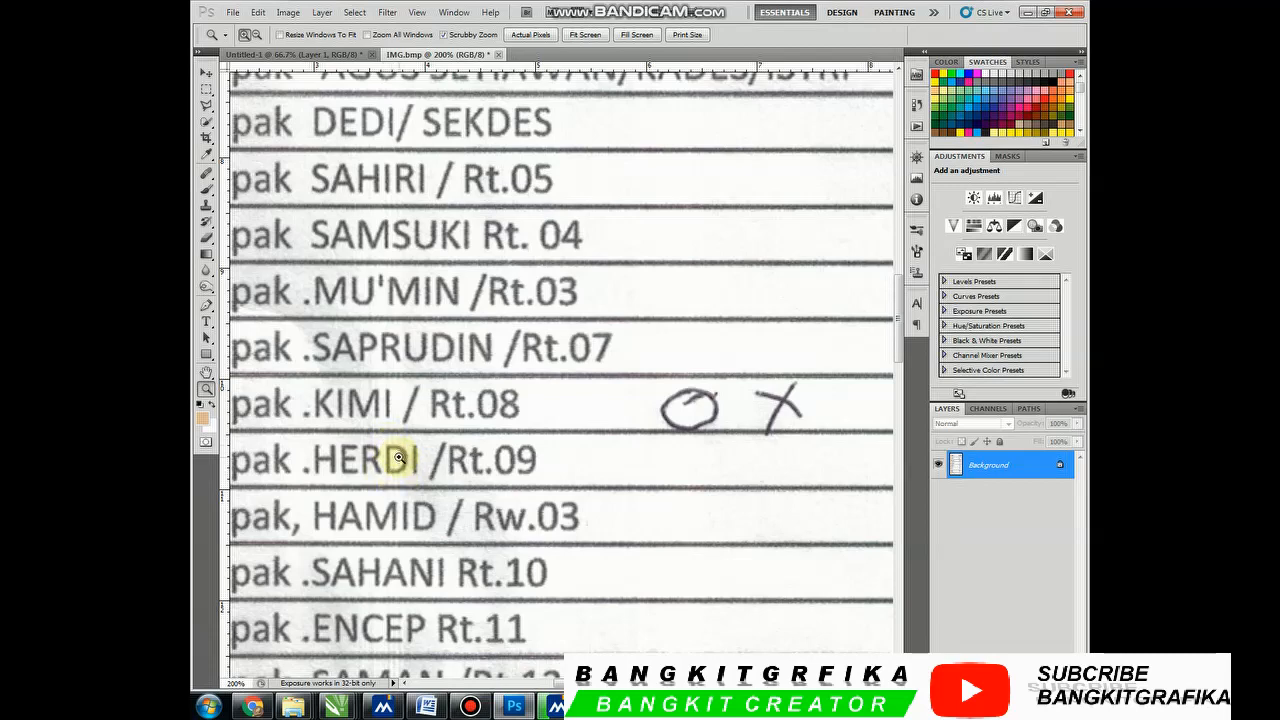
pyautogui.keyDown('alt'); pyautogui.click(577, 444); pyautogui.keyUp('alt')
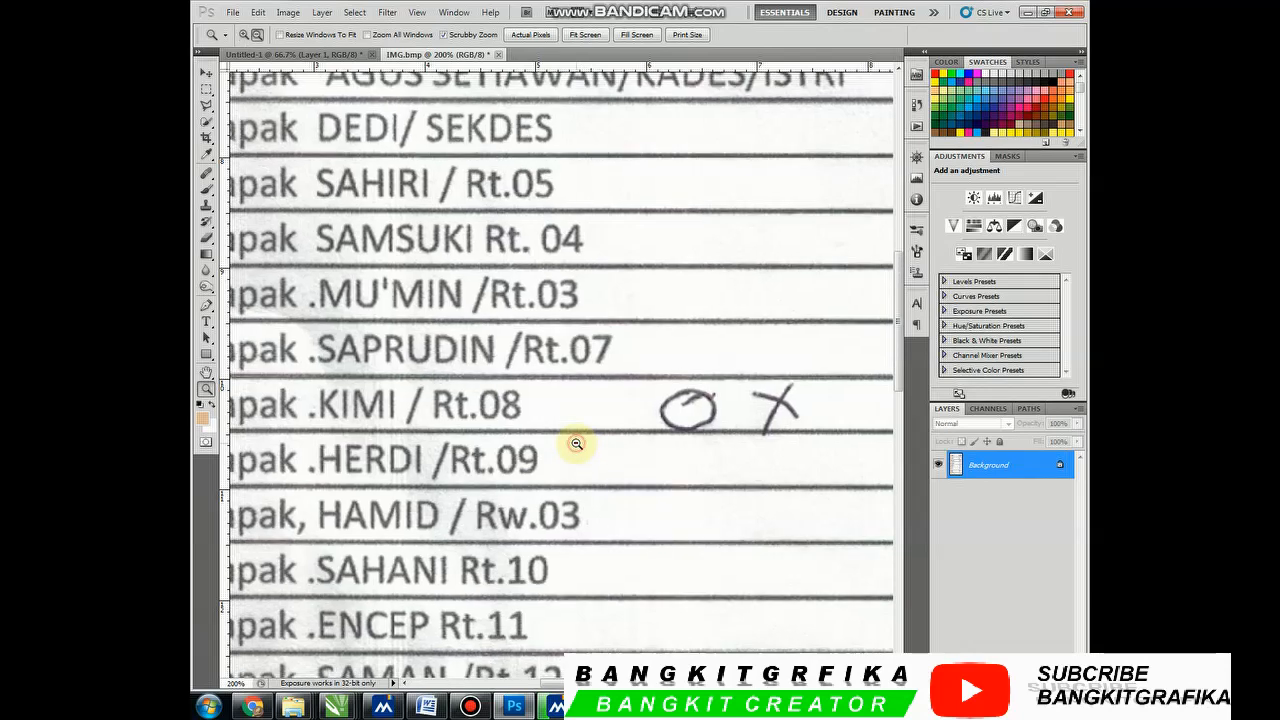
pyautogui.keyDown('alt'); pyautogui.click(577, 444); pyautogui.keyUp('alt')
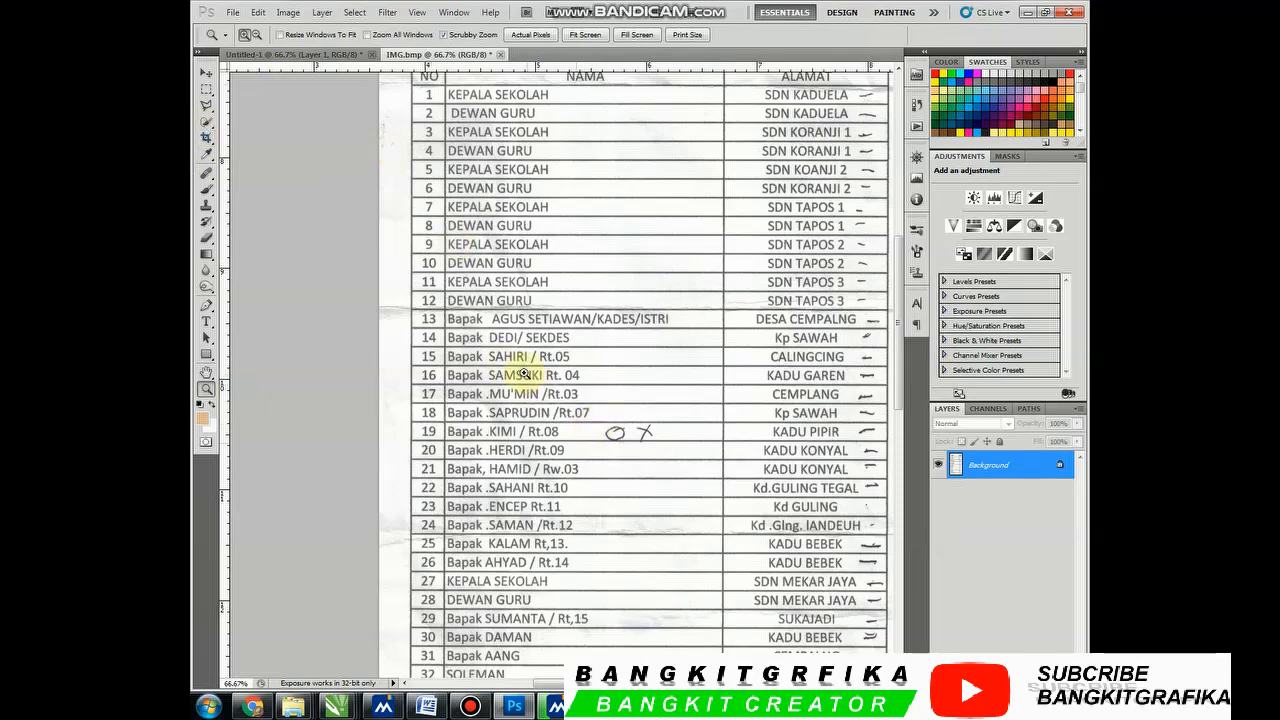
pyautogui.keyDown('alt'); pyautogui.click(530, 343); pyautogui.keyUp('alt')
pyautogui.keyDown('alt'); pyautogui.click(540, 338); pyautogui.keyUp('alt')
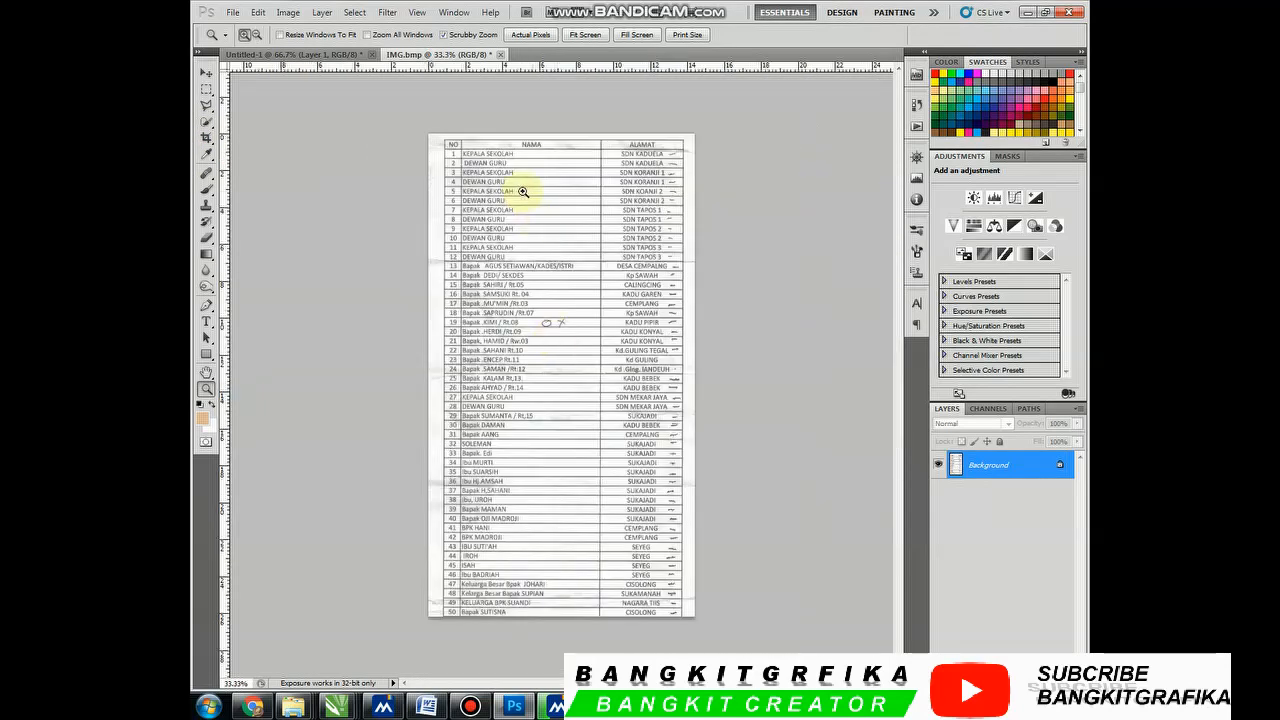
pyautogui.click(553, 279)
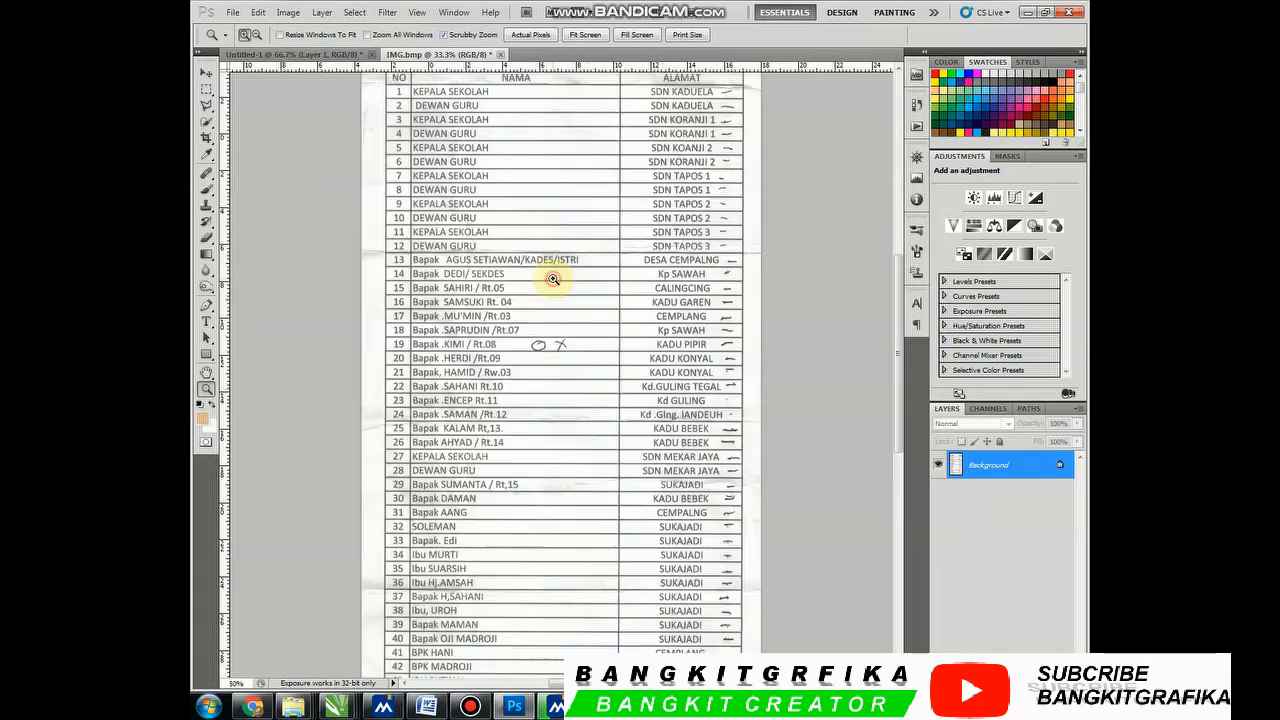
pyautogui.click(553, 279)
pyautogui.moveTo(591, 341); pyautogui.dragTo(594, 340)
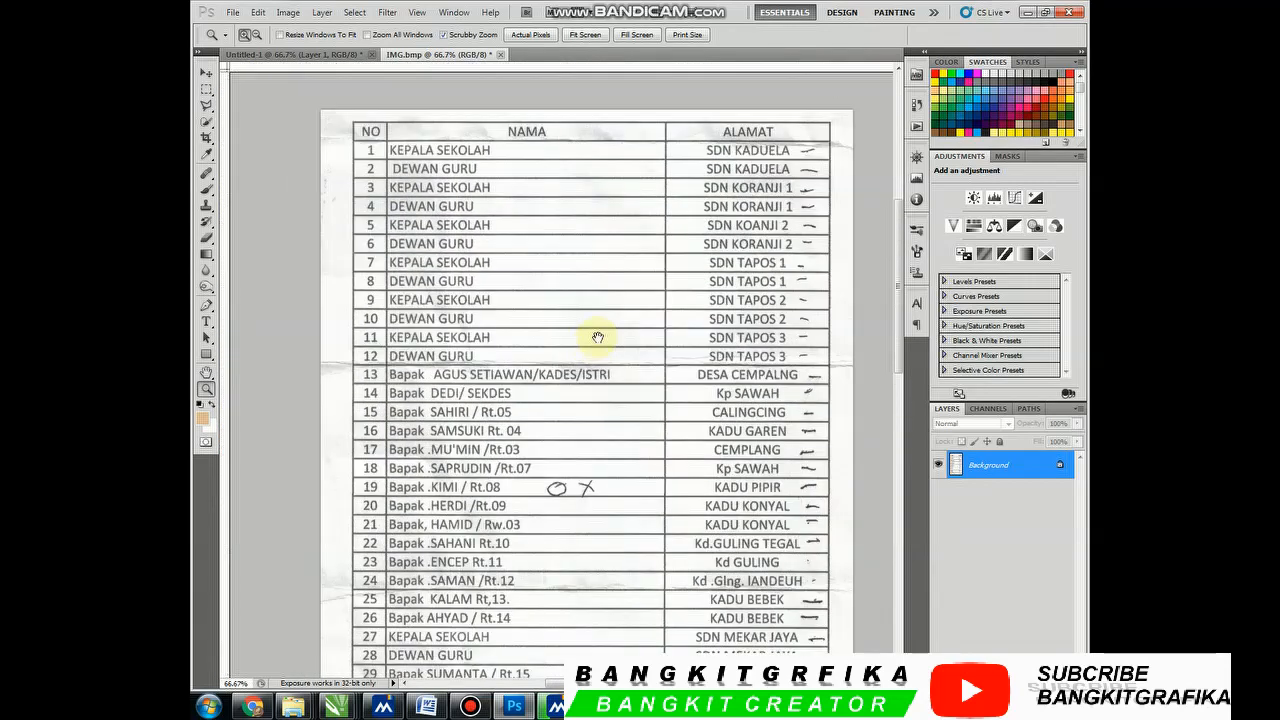
pyautogui.keyDown('alt'); pyautogui.click(597, 337); pyautogui.keyUp('alt')
pyautogui.click(614, 373)
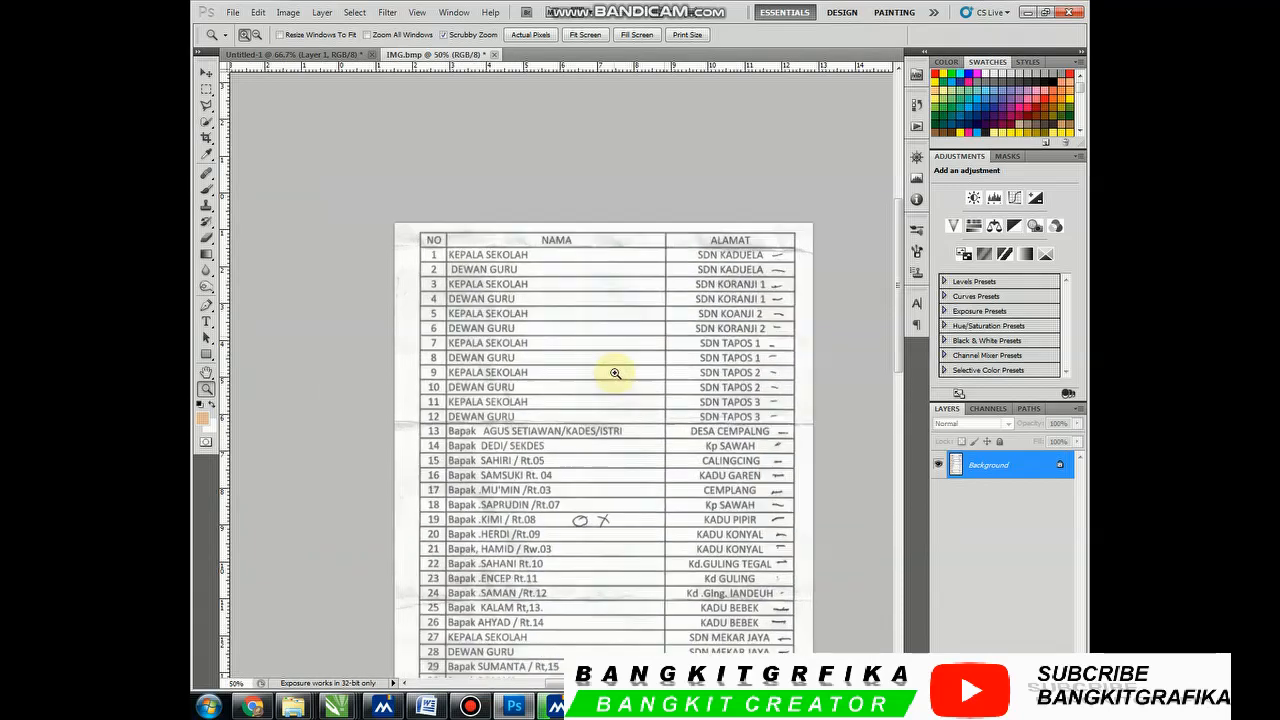
pyautogui.click(611, 371)
pyautogui.moveTo(531, 360); pyautogui.dragTo(547, 287)
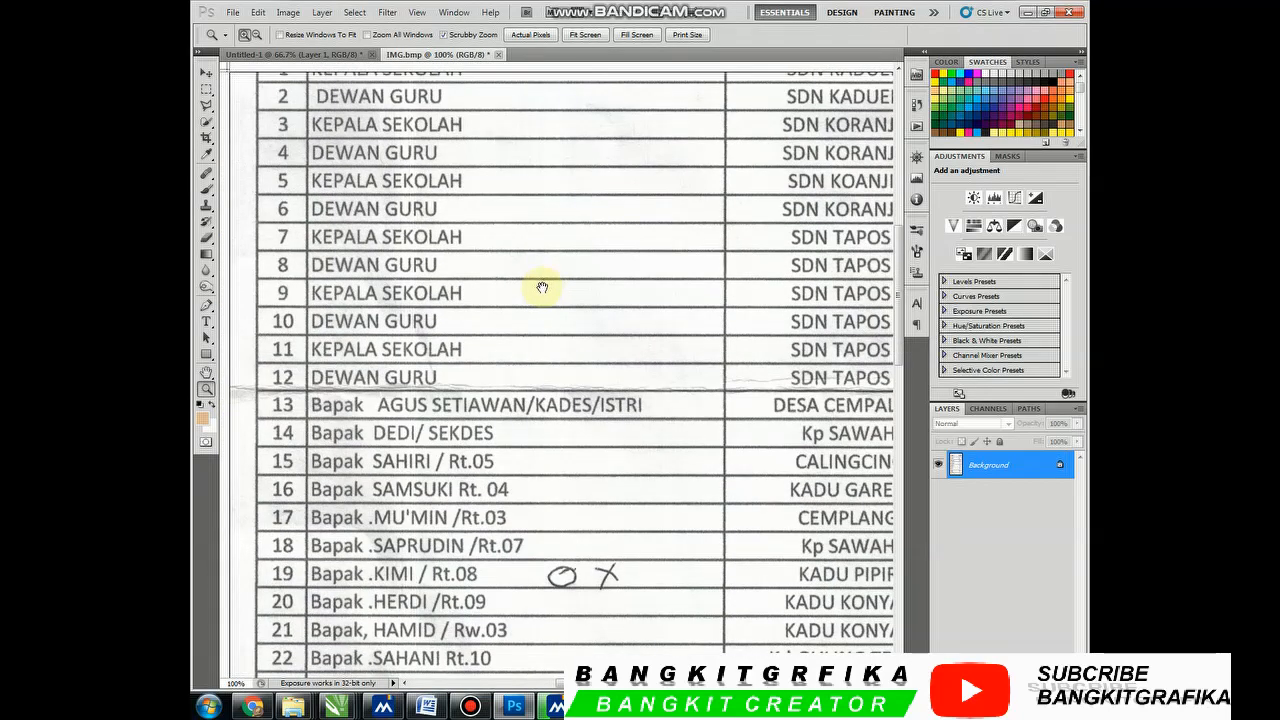
pyautogui.keyDown('alt'); pyautogui.click(529, 286); pyautogui.keyUp('alt')
pyautogui.keyDown('alt'); pyautogui.click(443, 248); pyautogui.keyUp('alt')
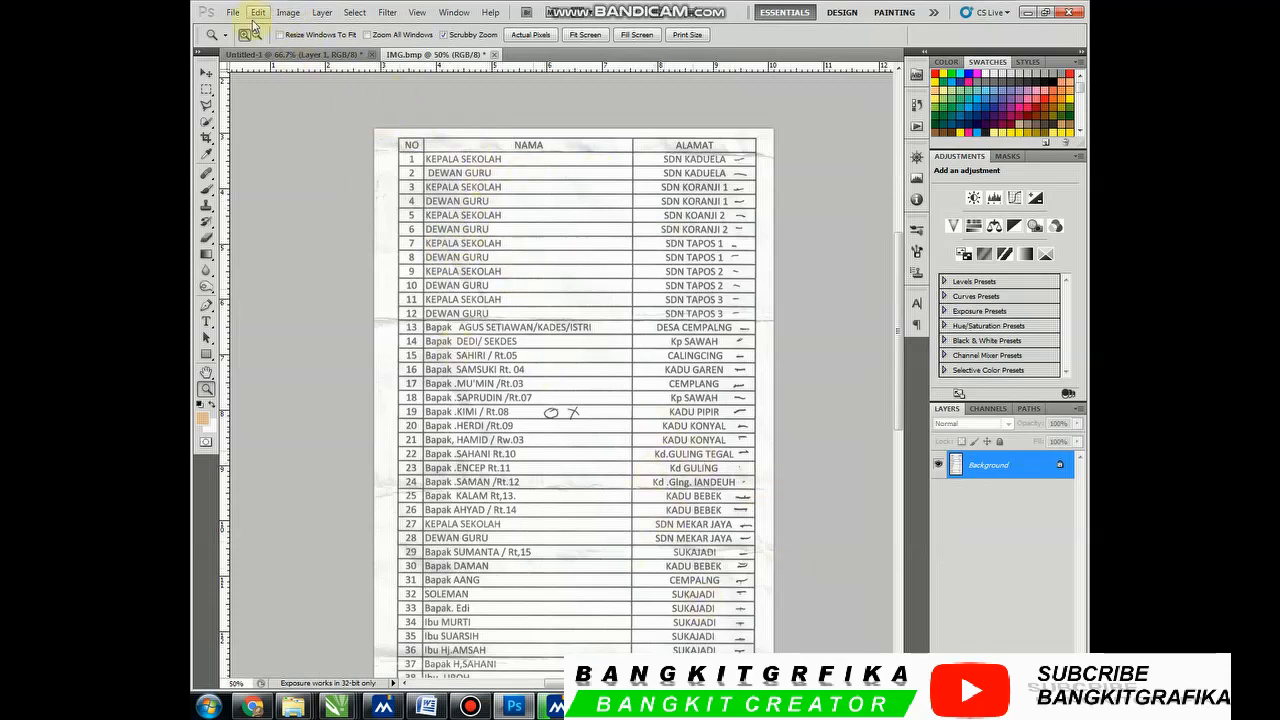
# Import a new flatbed scan of the list through WIA Support, using the Brother DCP-L2540DW with the Color picture option
pyautogui.click(289, 17)
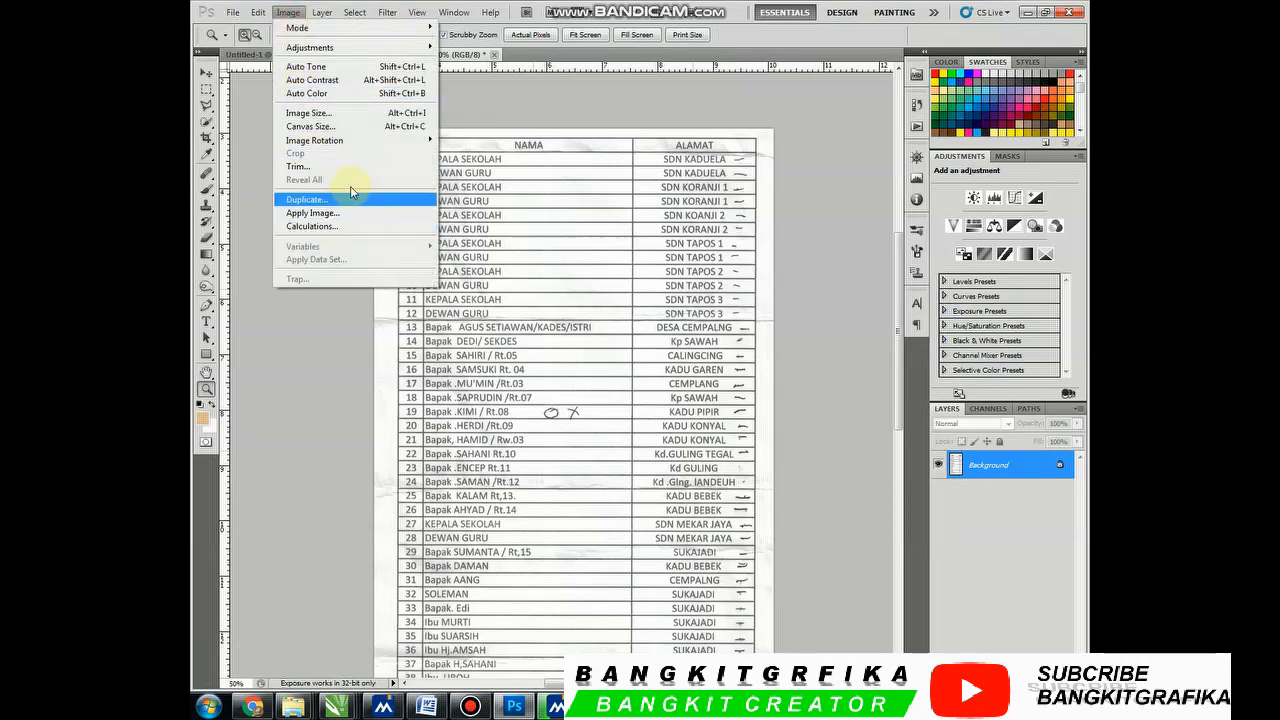
pyautogui.moveTo(376, 139)
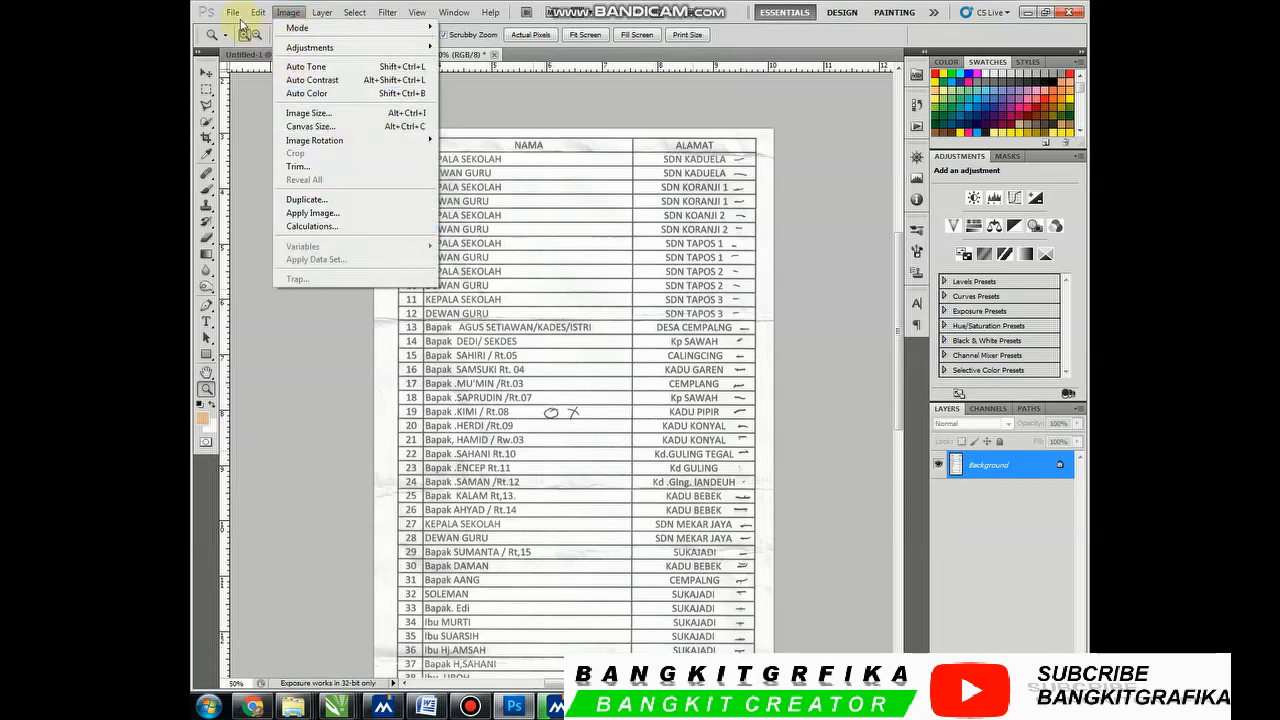
pyautogui.moveTo(232, 12)
pyautogui.moveTo(302, 316)
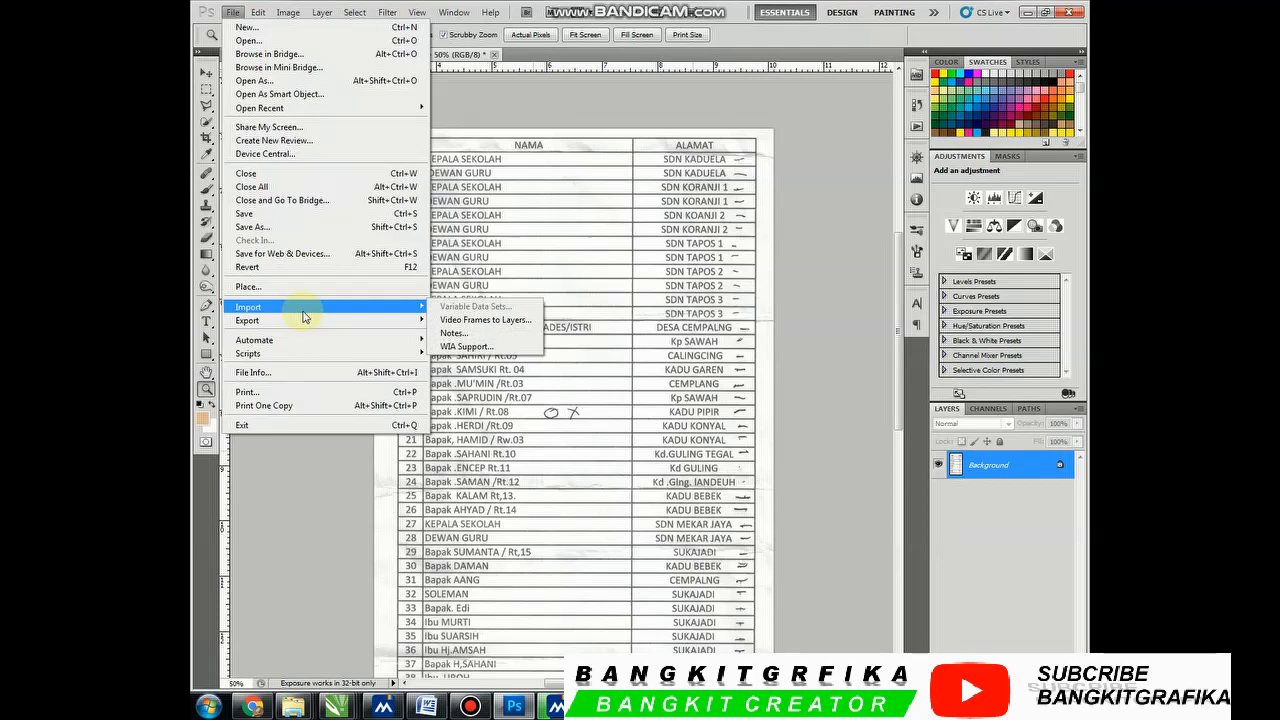
pyautogui.click(470, 346)
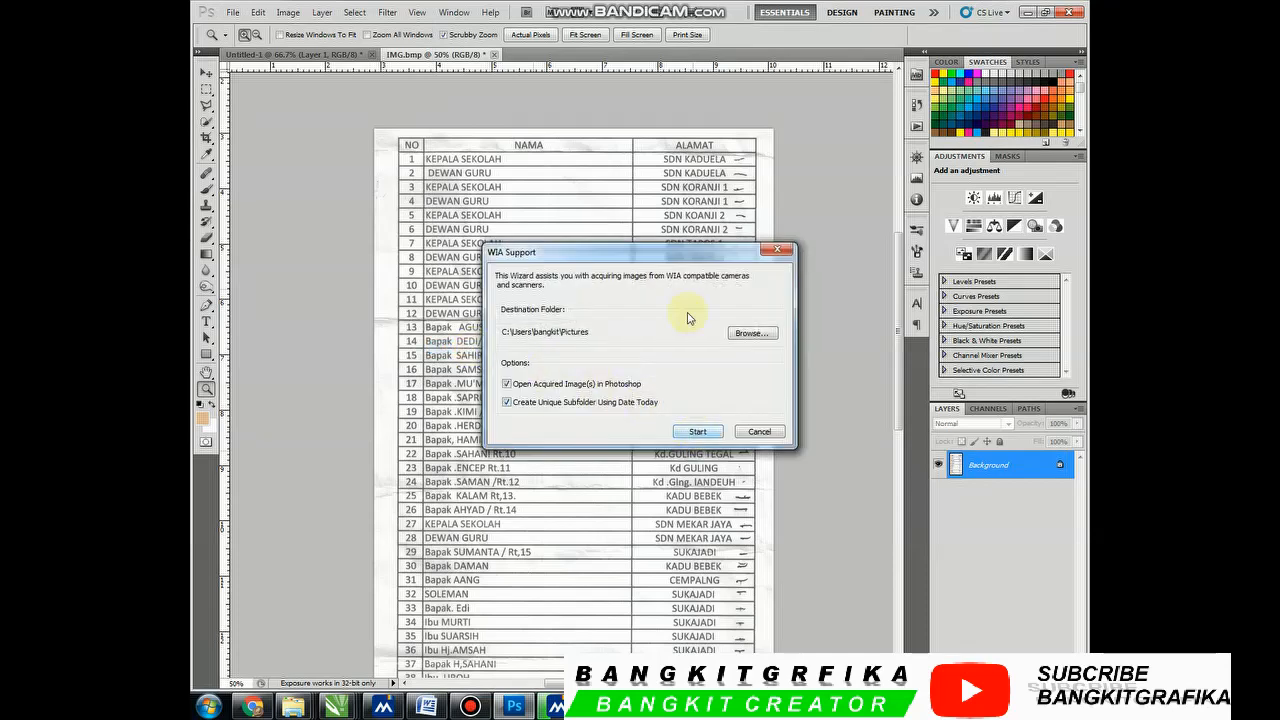
pyautogui.moveTo(655, 253); pyautogui.dragTo(546, 181)
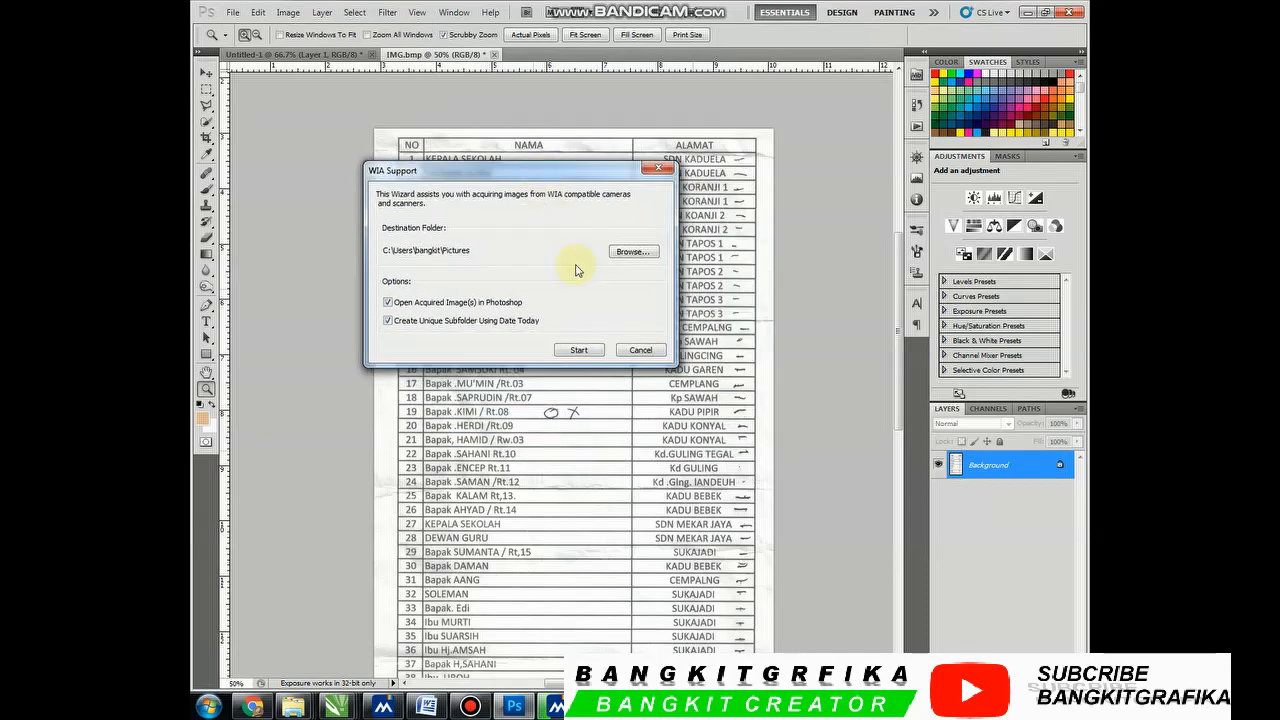
pyautogui.click(589, 352)
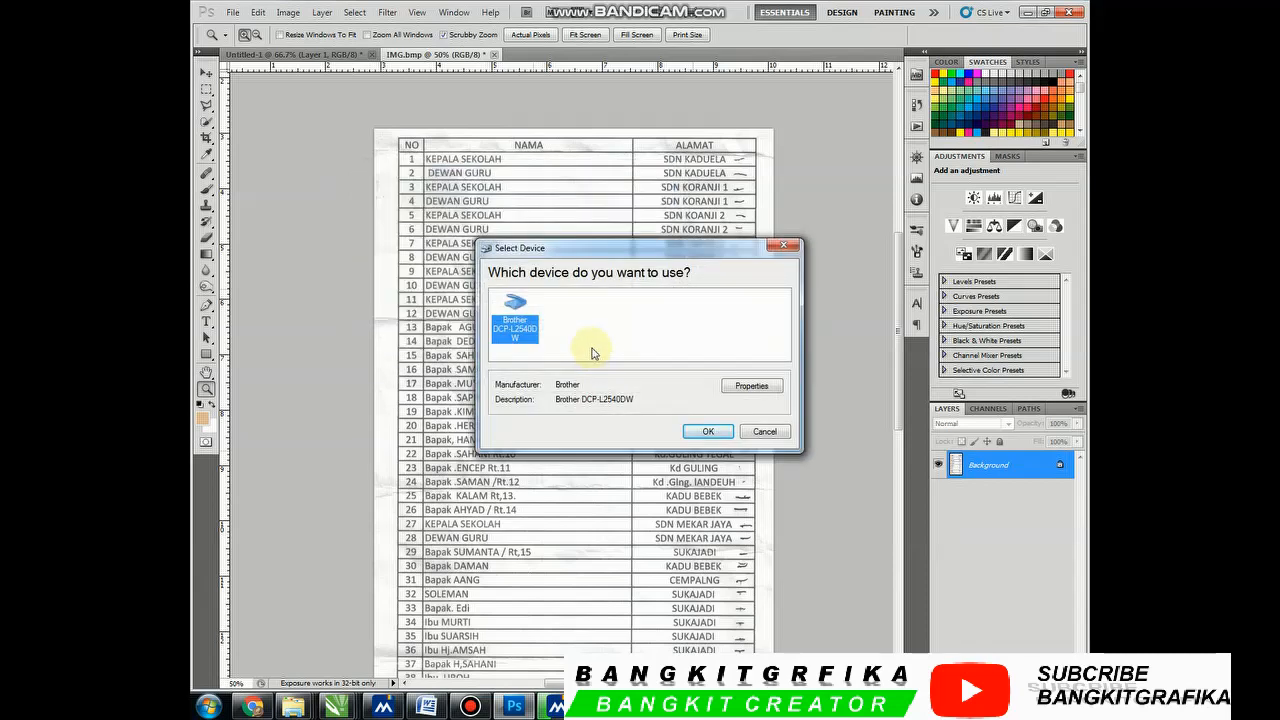
pyautogui.click(706, 431)
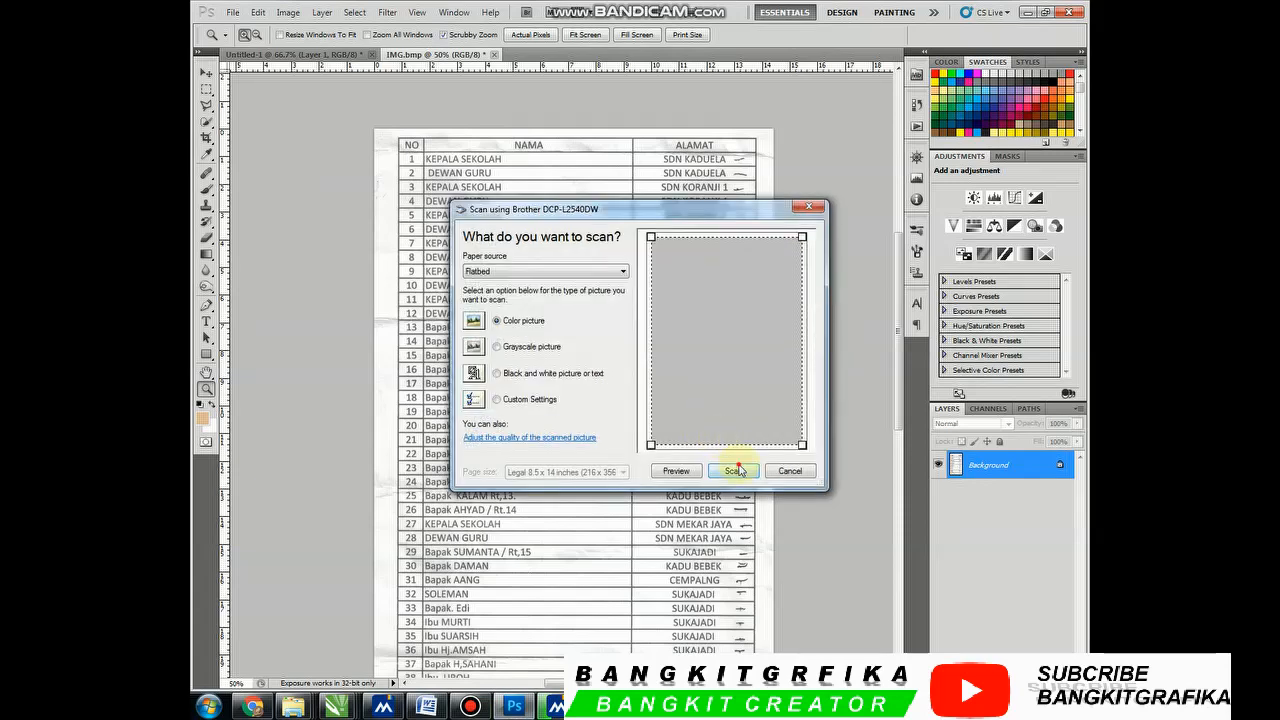
pyautogui.click(739, 468)
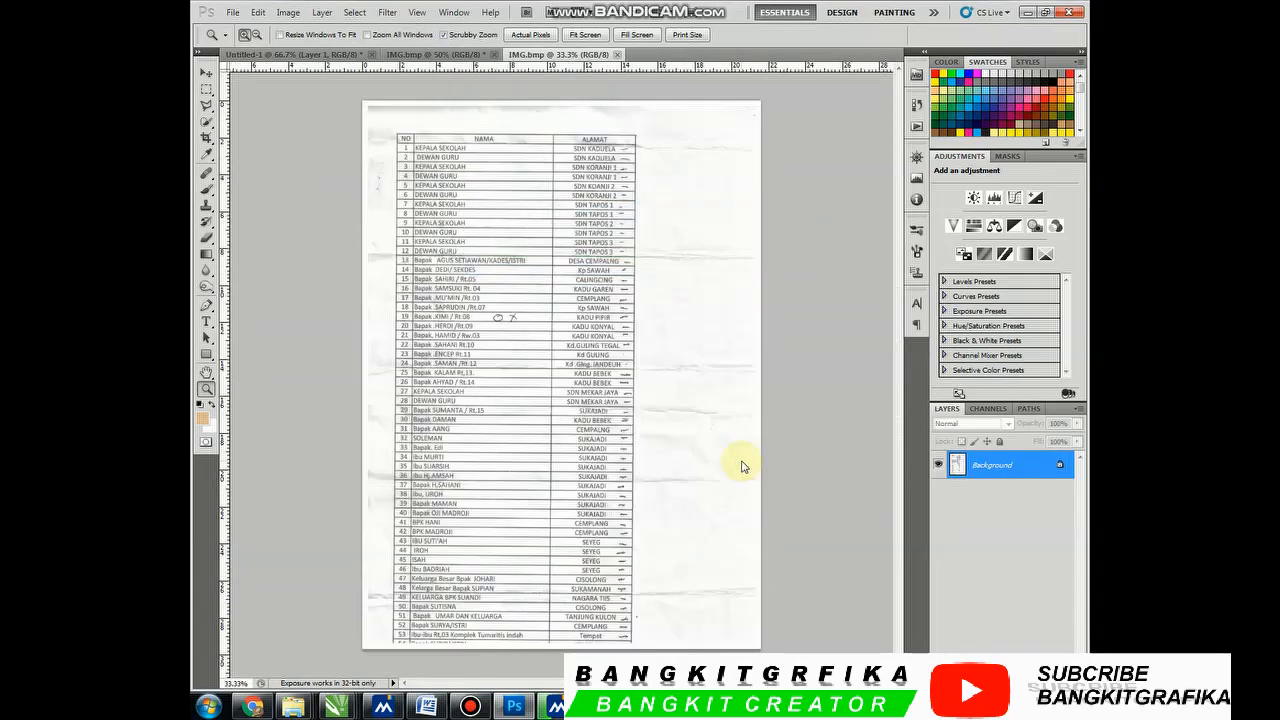
# Crop the new scan closely around the table through row 51, rotating the crop frame slightly to straighten it
pyautogui.click(206, 137)
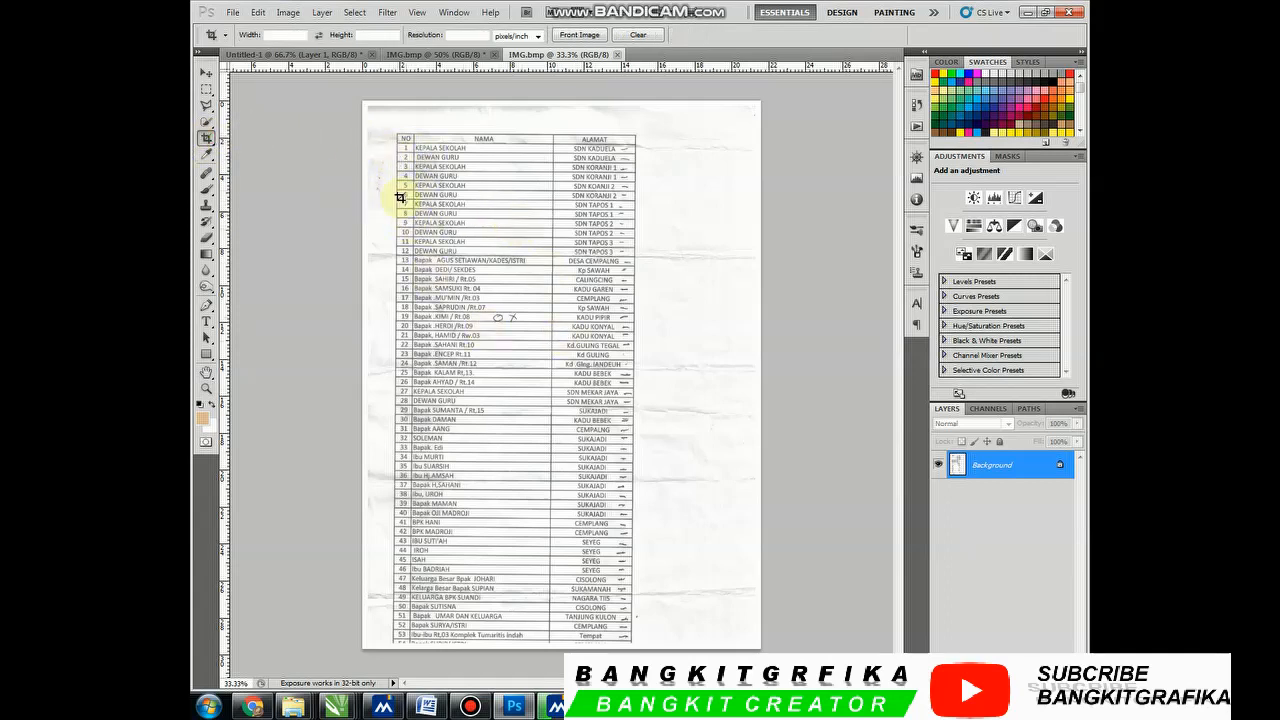
pyautogui.moveTo(385, 125); pyautogui.dragTo(614, 620)
pyautogui.moveTo(616, 368); pyautogui.dragTo(648, 378)
pyautogui.moveTo(384, 370); pyautogui.dragTo(380, 368)
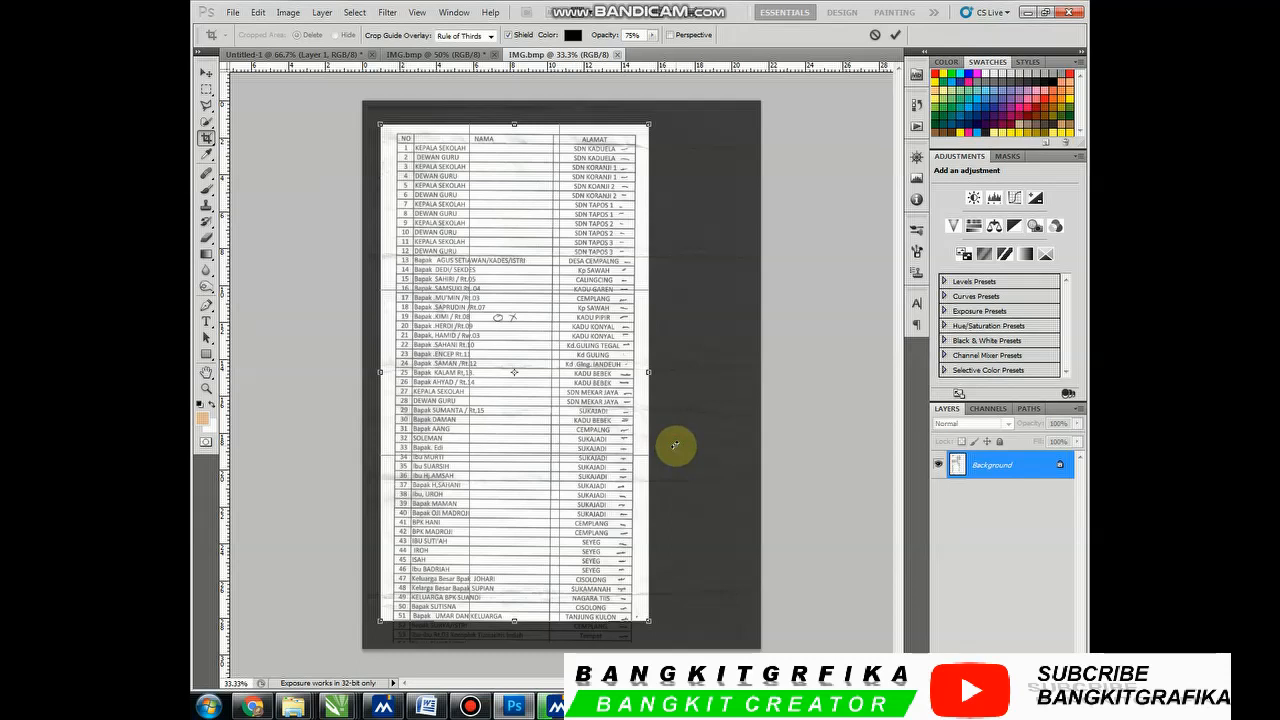
pyautogui.moveTo(675, 445); pyautogui.dragTo(678, 447)
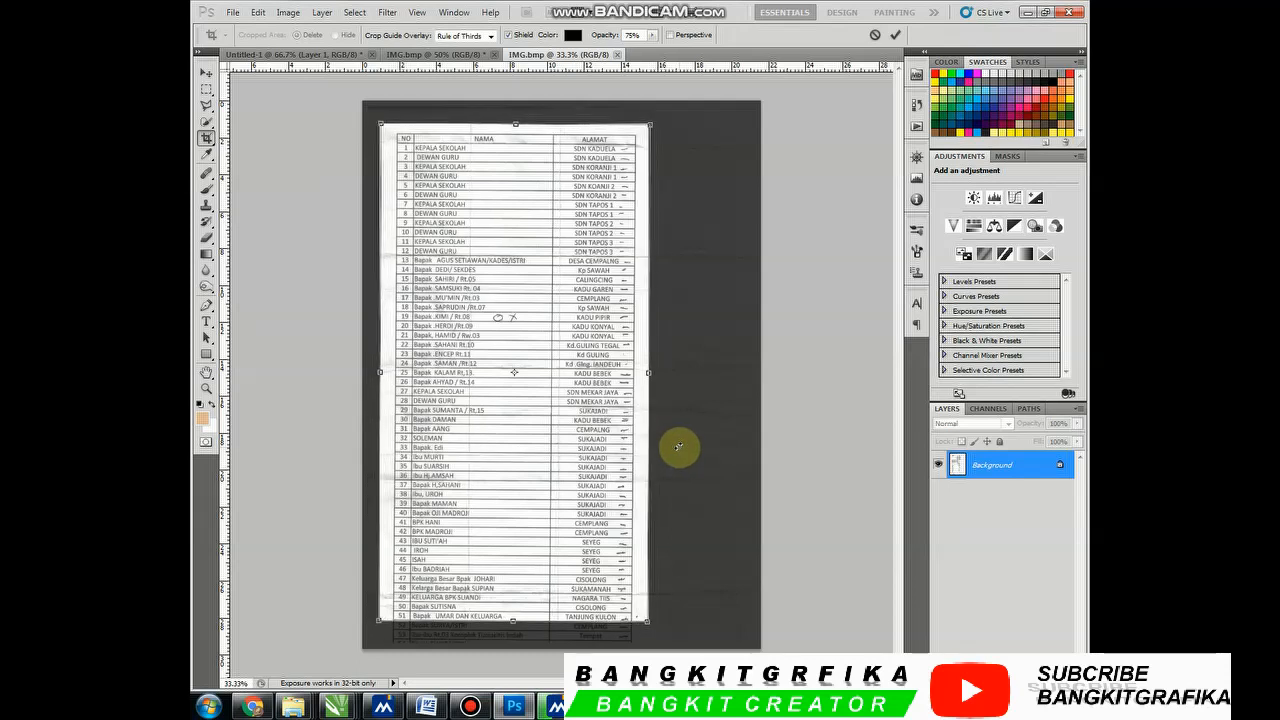
pyautogui.press('Return')
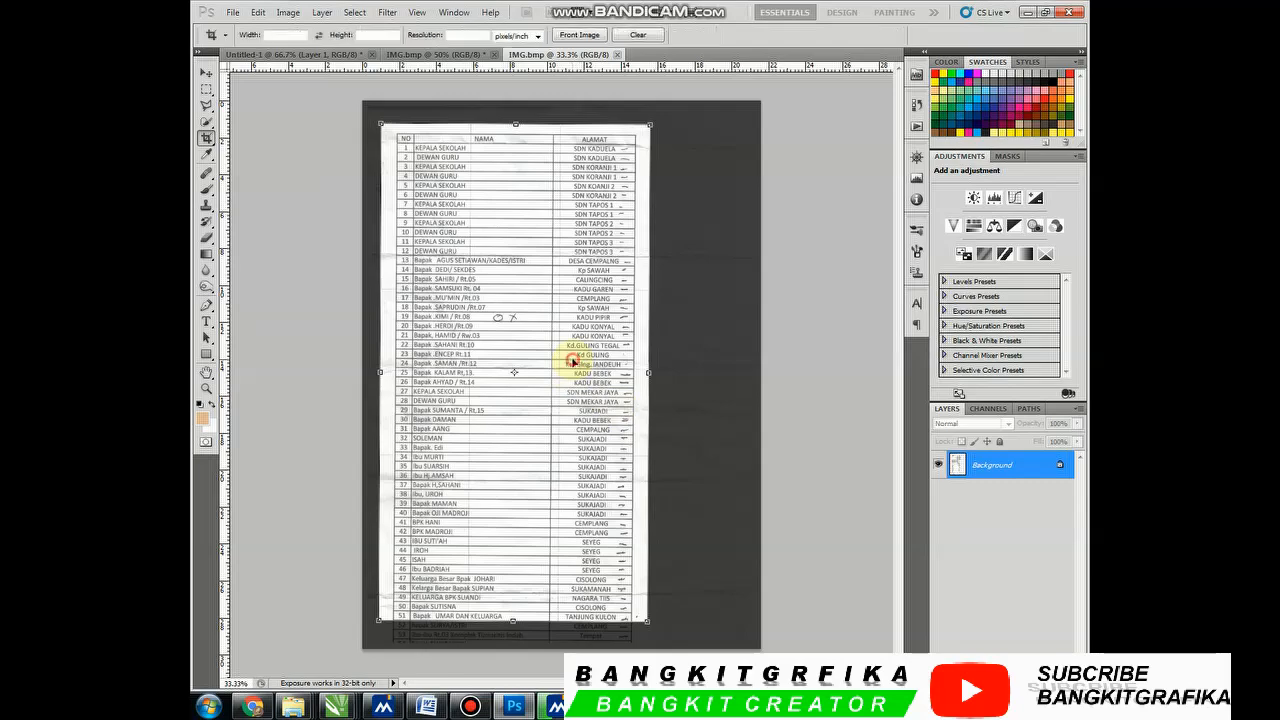
# Start a Selective Color adjustment on the cropped scan and set Black to +33% for the Blacks range
pyautogui.press('z')
pyautogui.click(578, 501)
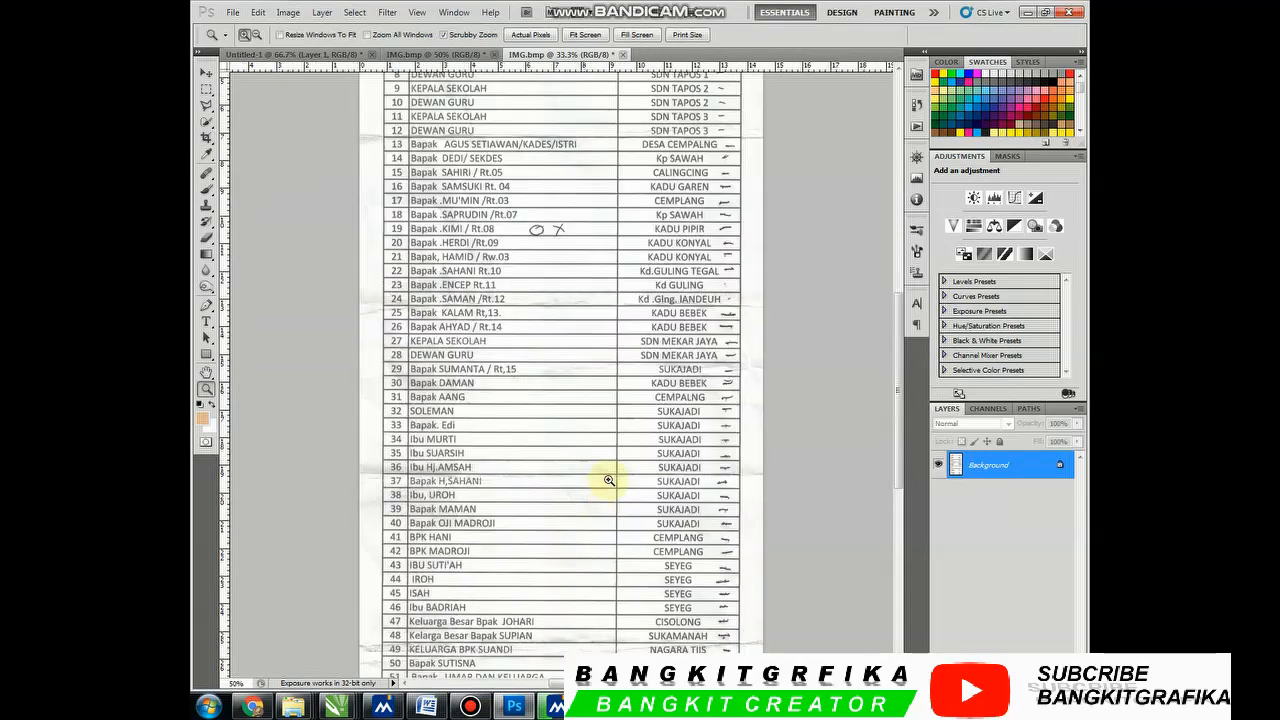
pyautogui.click(557, 406)
pyautogui.keyDown('alt'); pyautogui.click(554, 406); pyautogui.keyUp('alt')
pyautogui.click(537, 169)
pyautogui.click(522, 283)
pyautogui.moveTo(495, 172); pyautogui.dragTo(491, 283)
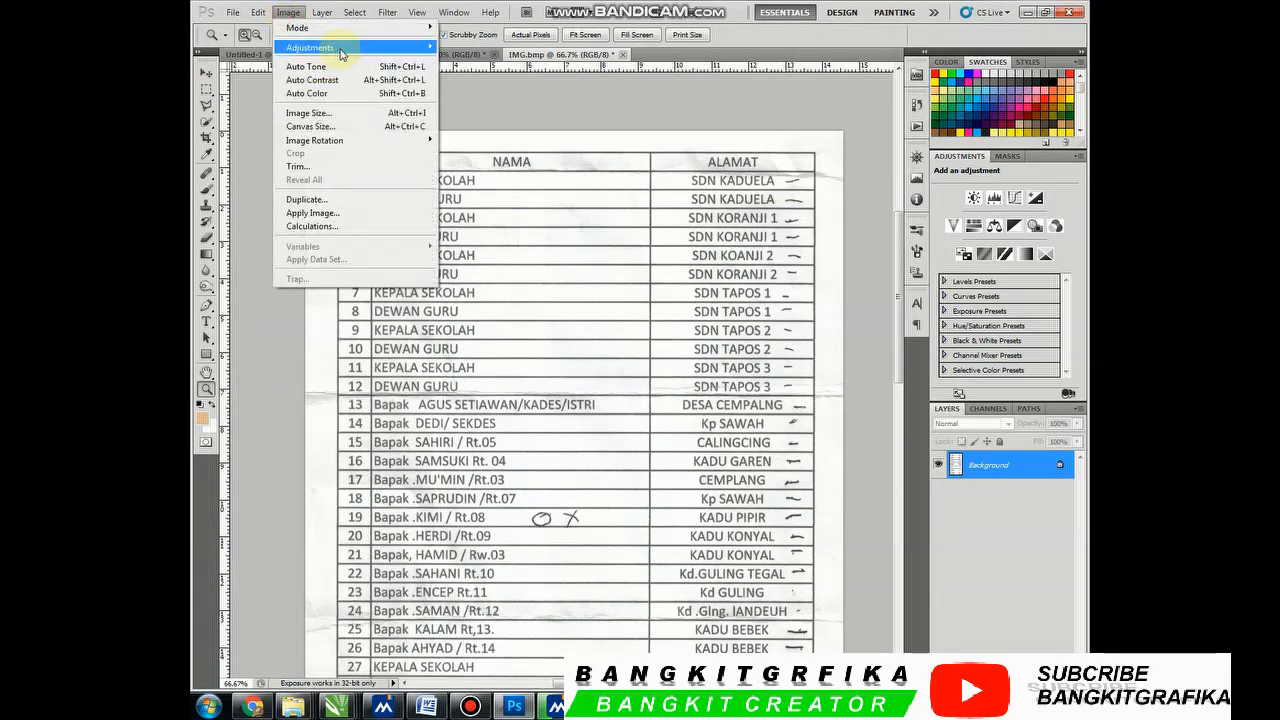
pyautogui.moveTo(312, 48)
pyautogui.click(520, 247)
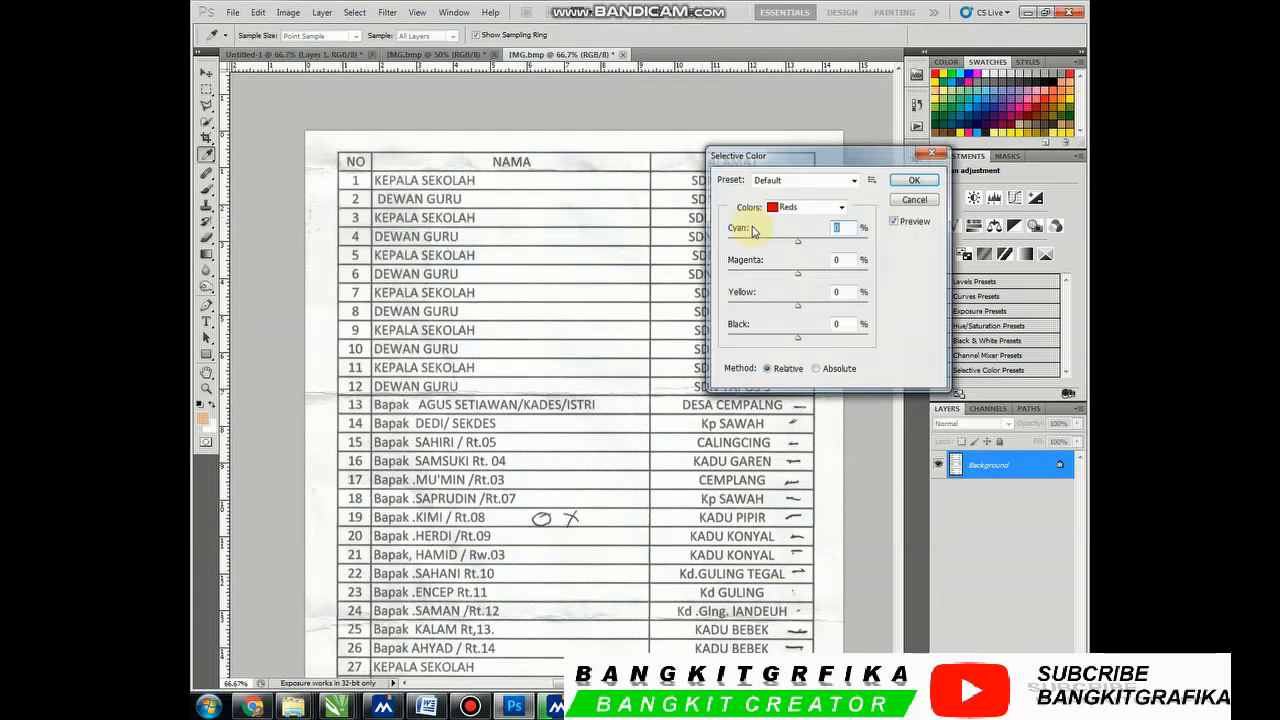
pyautogui.click(810, 207)
pyautogui.click(803, 328)
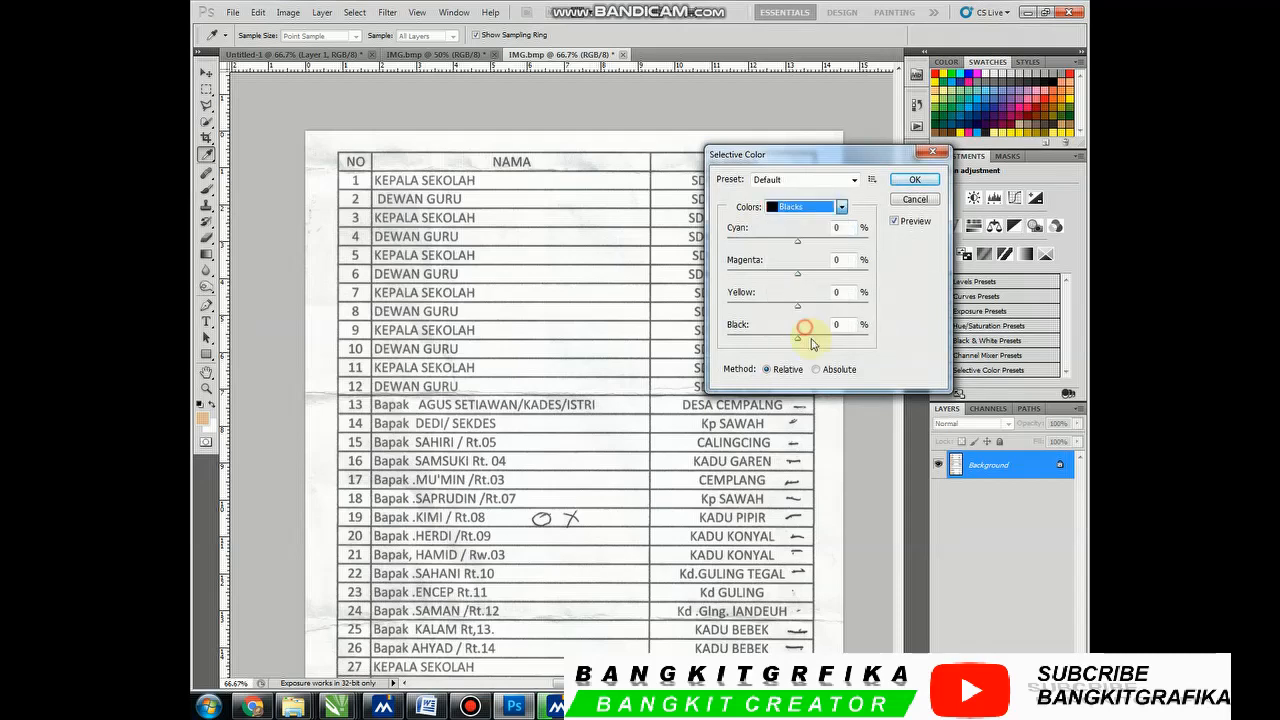
pyautogui.moveTo(801, 342); pyautogui.dragTo(853, 349)
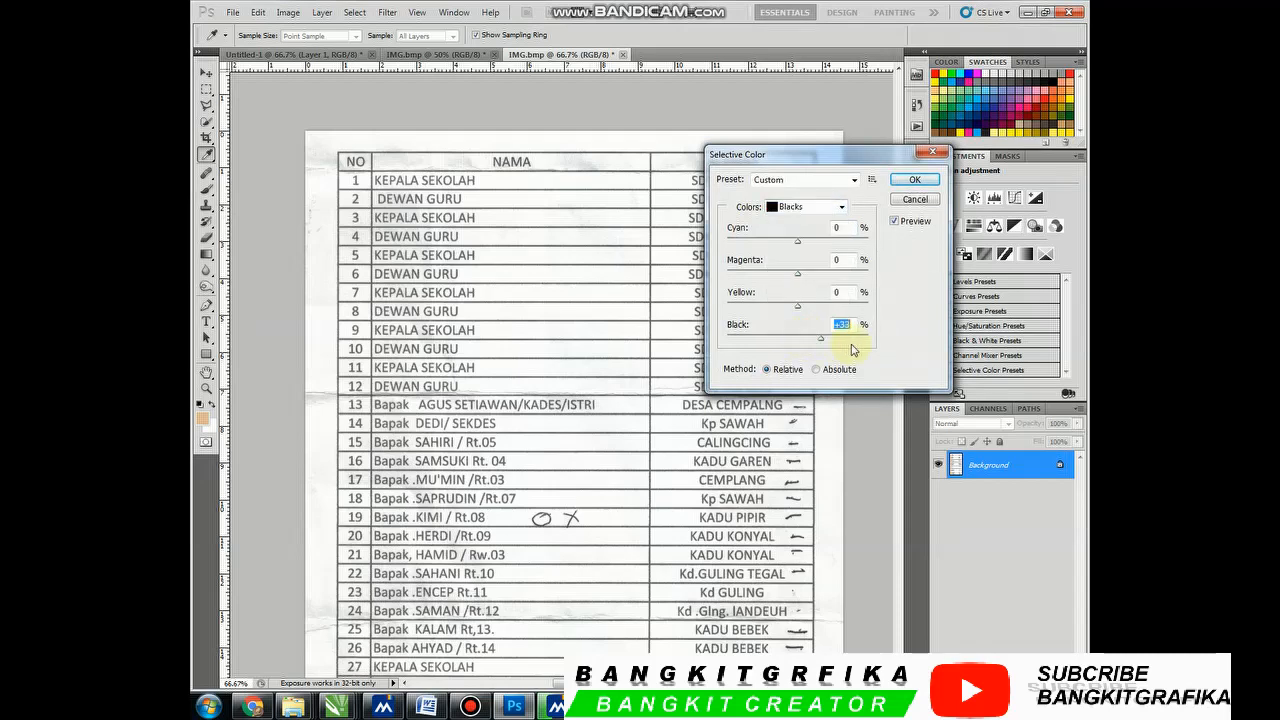
# Set Black to -99% for the Whites range in Selective Color and apply the adjustment
pyautogui.click(843, 204)
pyautogui.click(805, 297)
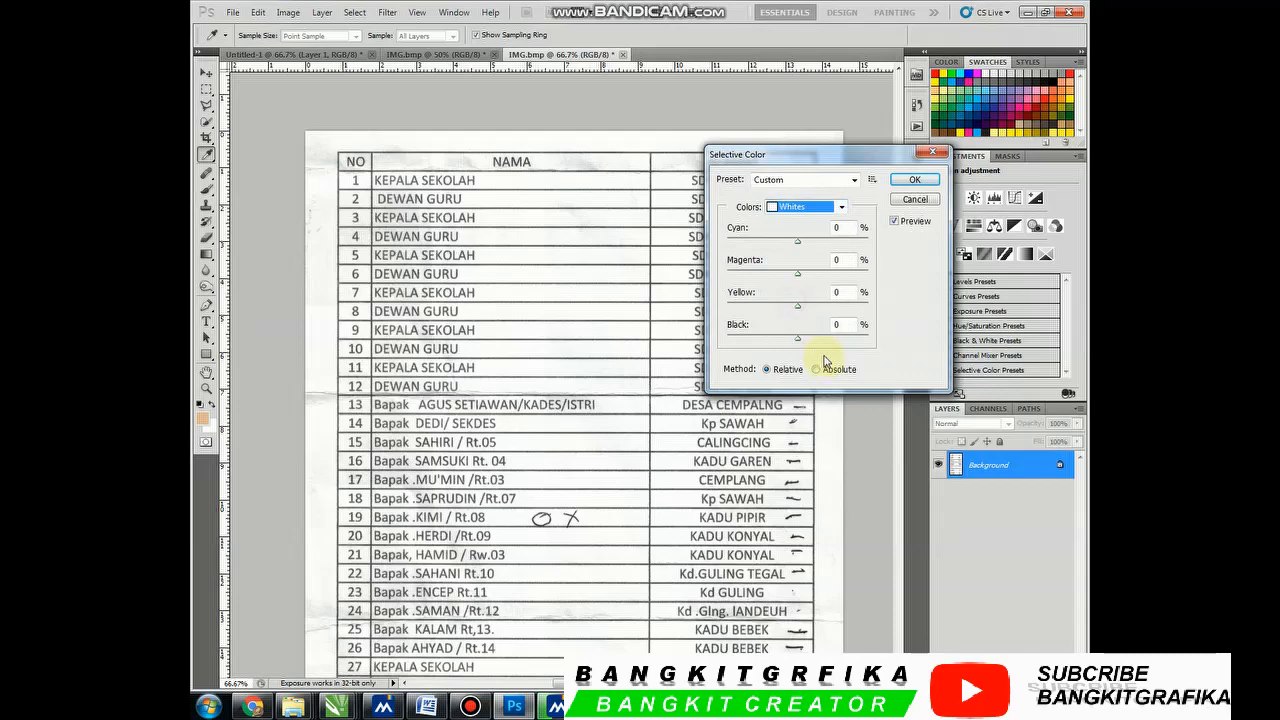
pyautogui.moveTo(798, 342); pyautogui.dragTo(729, 344)
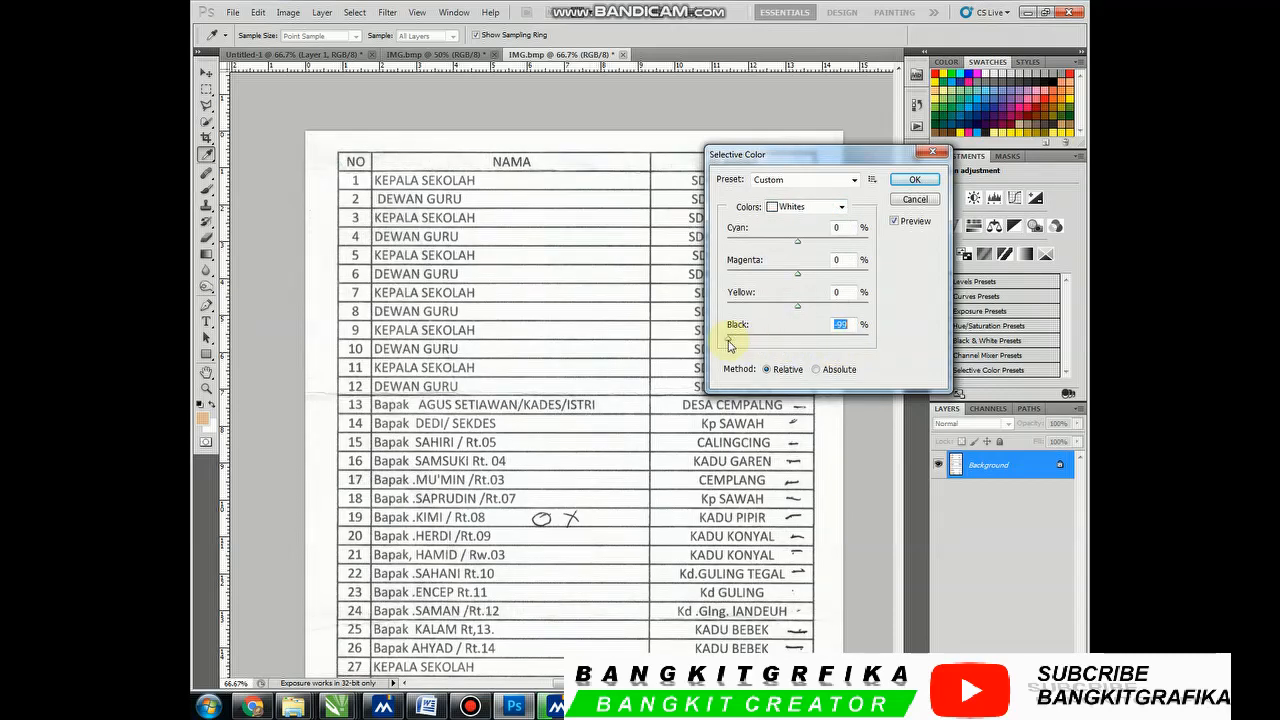
pyautogui.click(914, 180)
# Darken the table's text and lines with Levels by raising the input black point to 112, and apply it
pyautogui.press('z')
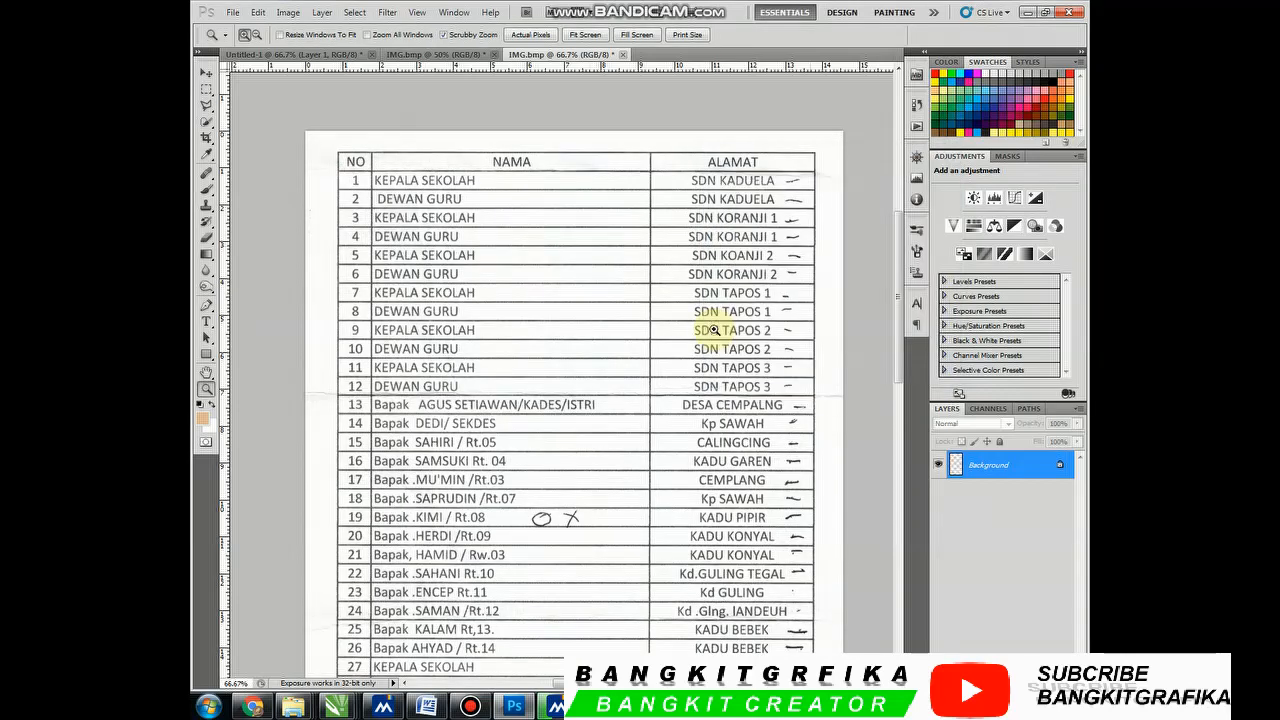
pyautogui.click(707, 330)
pyautogui.click(707, 330)
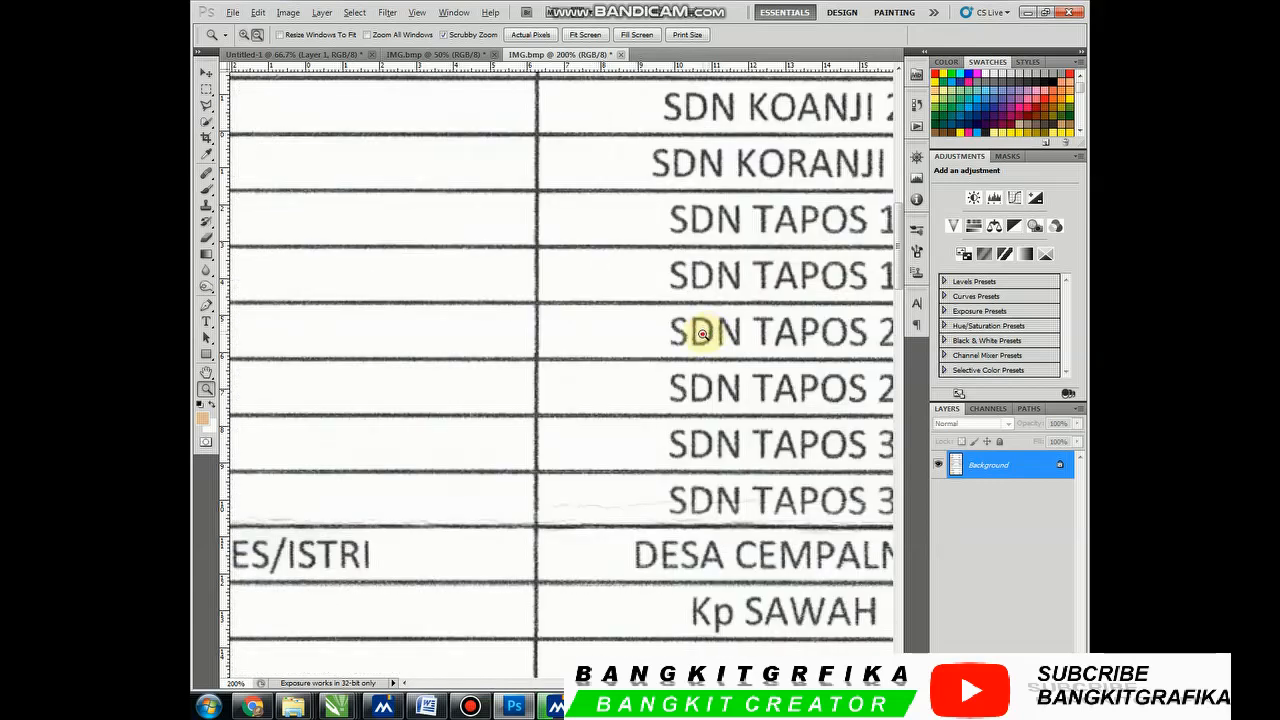
pyautogui.keyDown('alt'); pyautogui.click(703, 335); pyautogui.keyUp('alt')
pyautogui.click(703, 332)
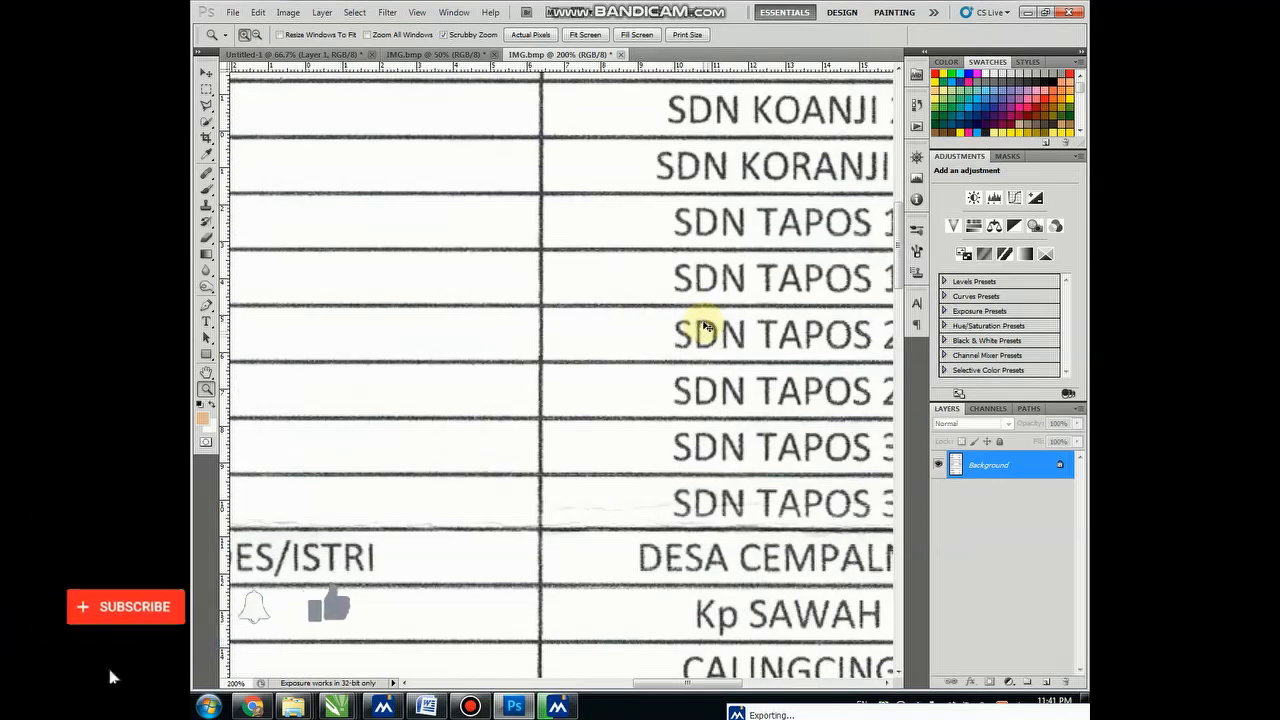
pyautogui.hotkey('ctrl', 'l')
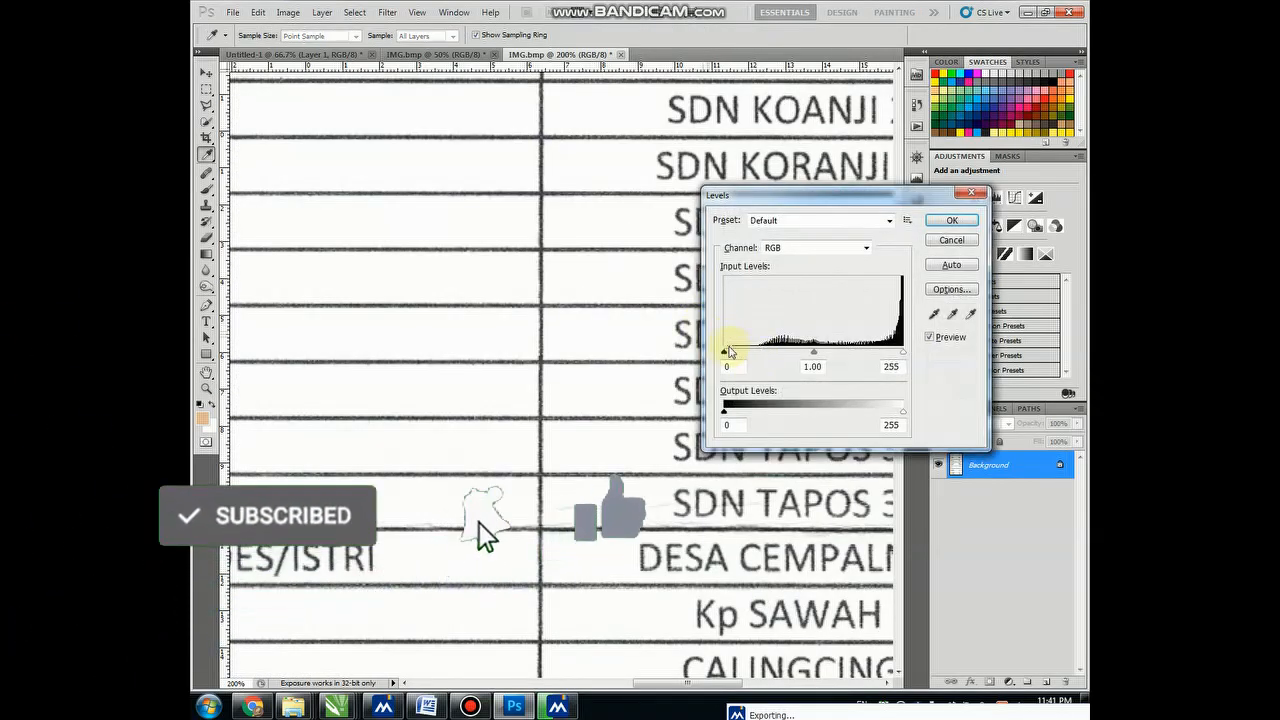
pyautogui.moveTo(726, 353); pyautogui.dragTo(803, 354)
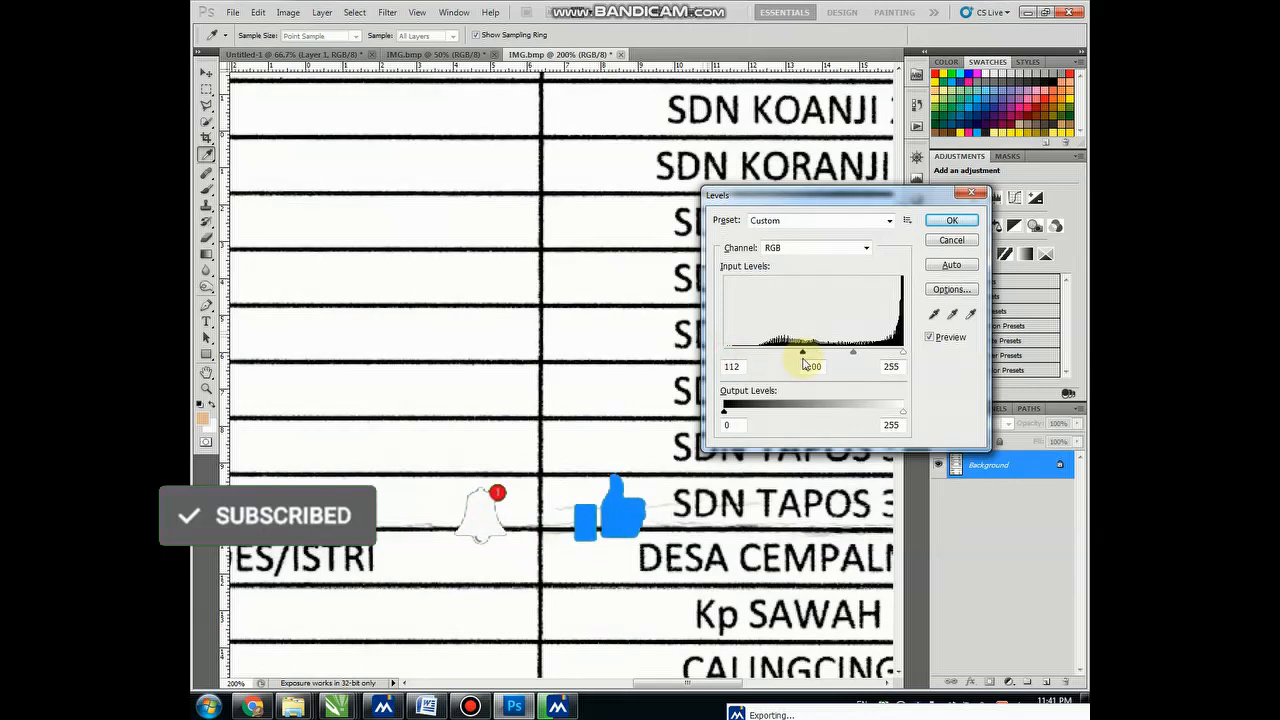
pyautogui.click(952, 220)
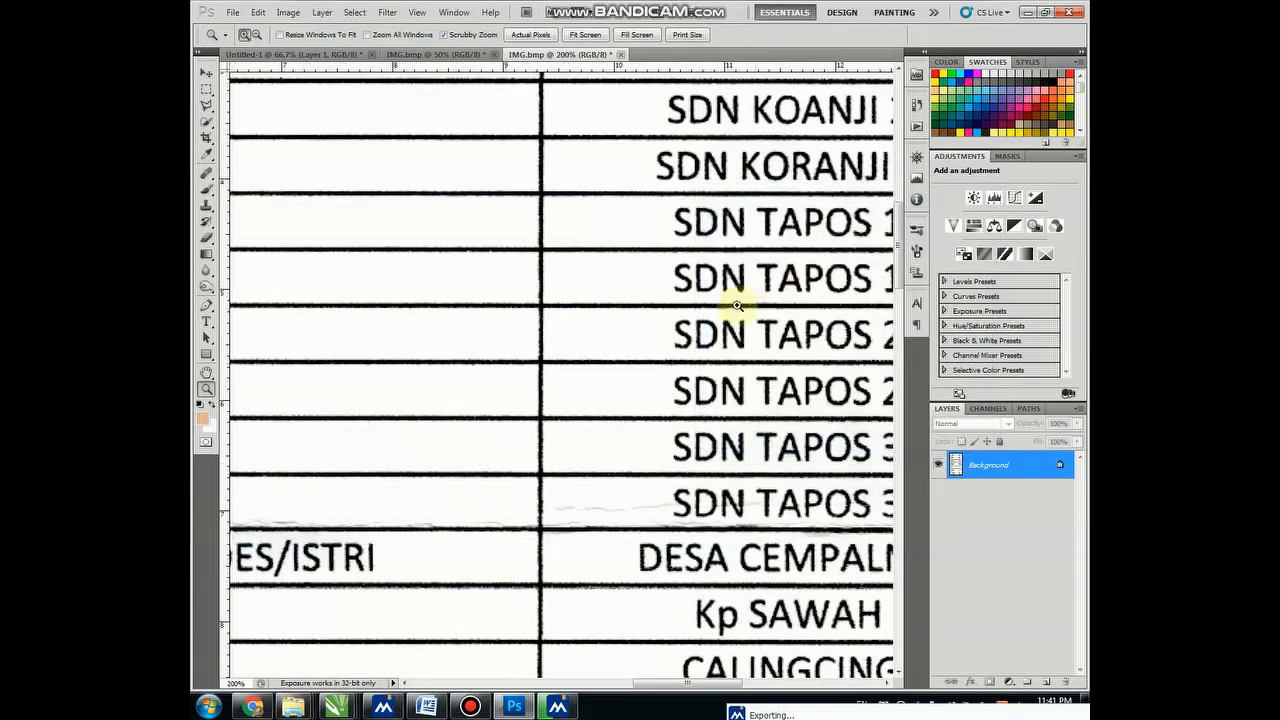
# Examine the adjusted table's text, grid lines and handwritten marks around rows 1 to 32, both as an overview and up close
pyautogui.keyDown('alt'); pyautogui.click(757, 326); pyautogui.keyUp('alt')
pyautogui.keyDown('alt'); pyautogui.click(750, 330); pyautogui.keyUp('alt')
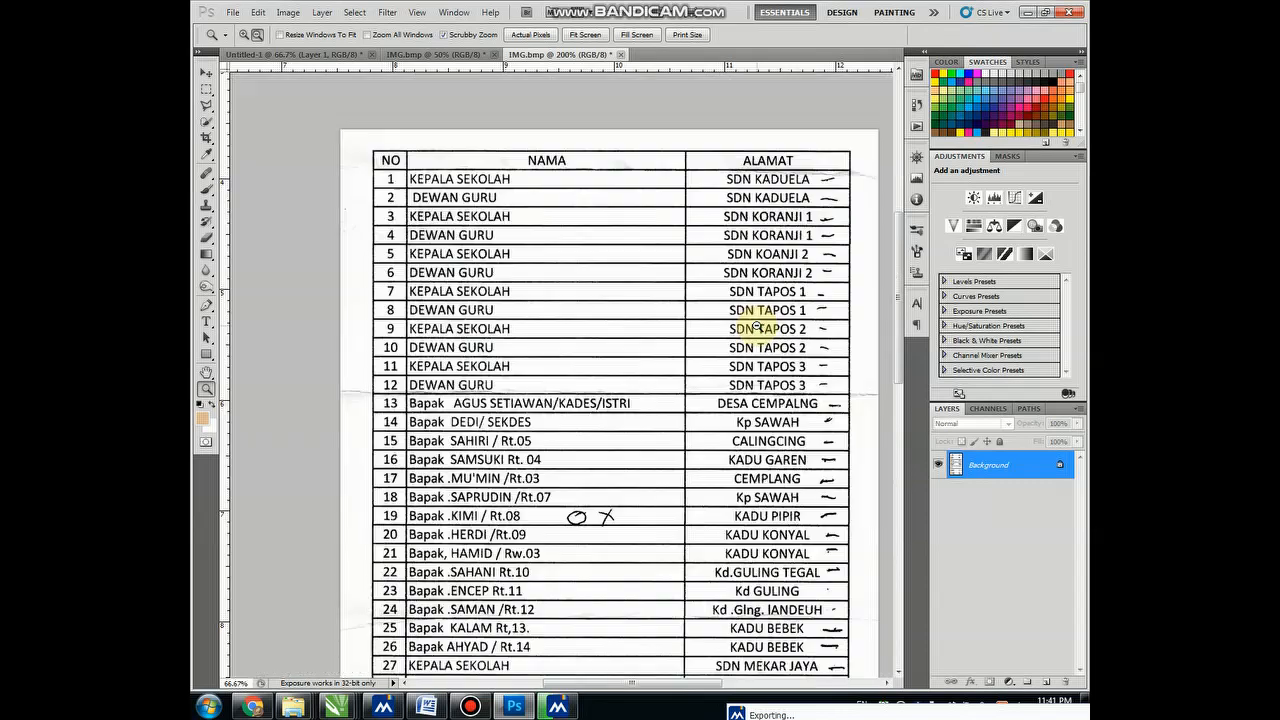
pyautogui.keyDown('alt'); pyautogui.click(752, 328); pyautogui.keyUp('alt')
pyautogui.click(636, 341)
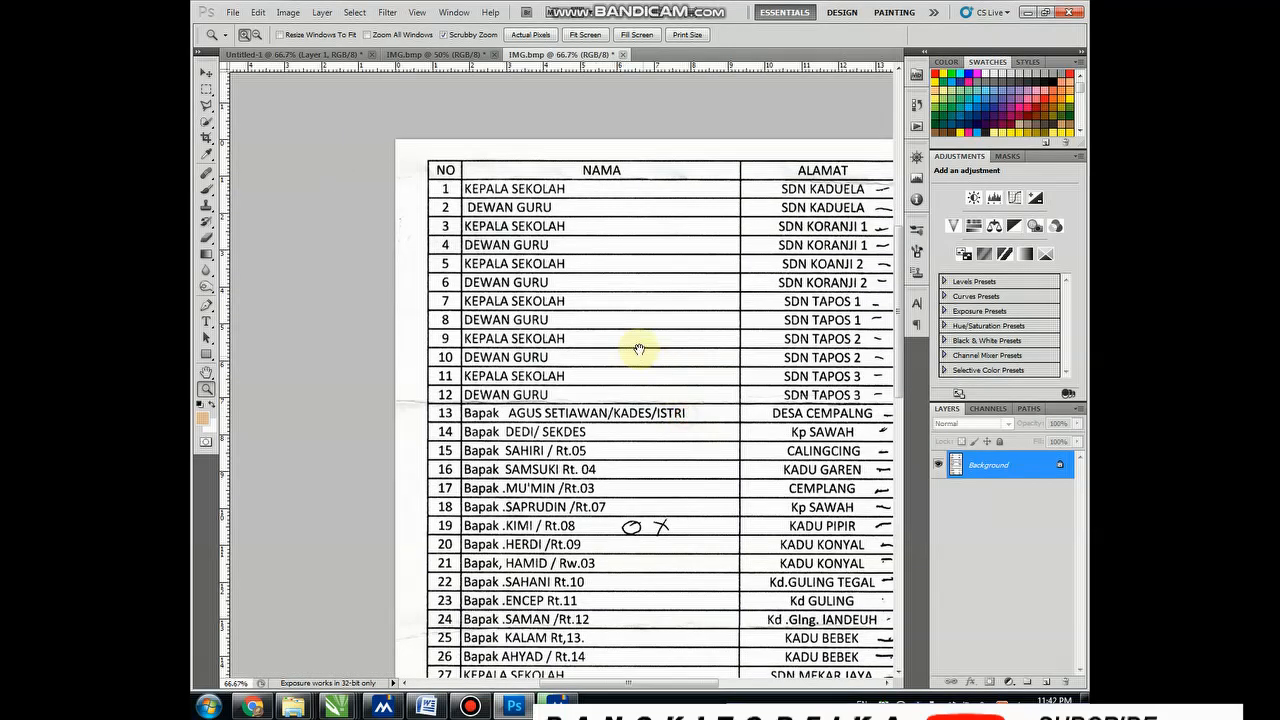
pyautogui.scroll(-2, 628, 360)
pyautogui.click(618, 428)
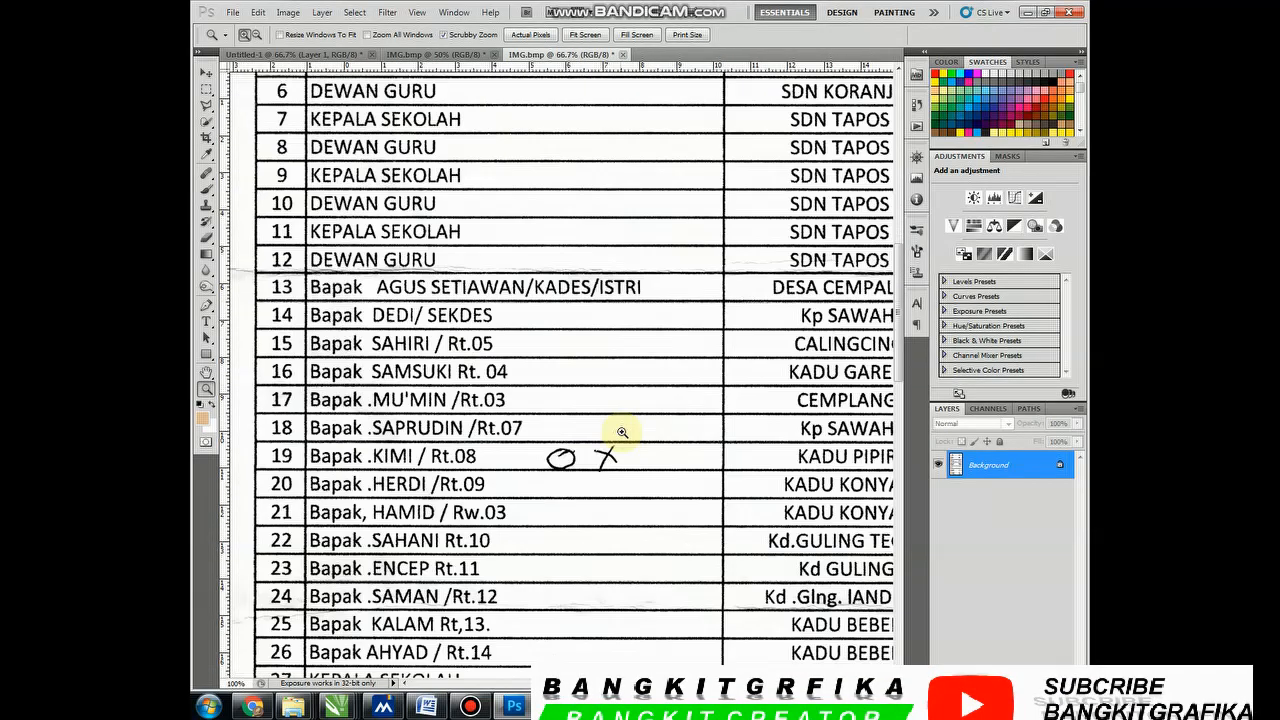
pyautogui.click(622, 427)
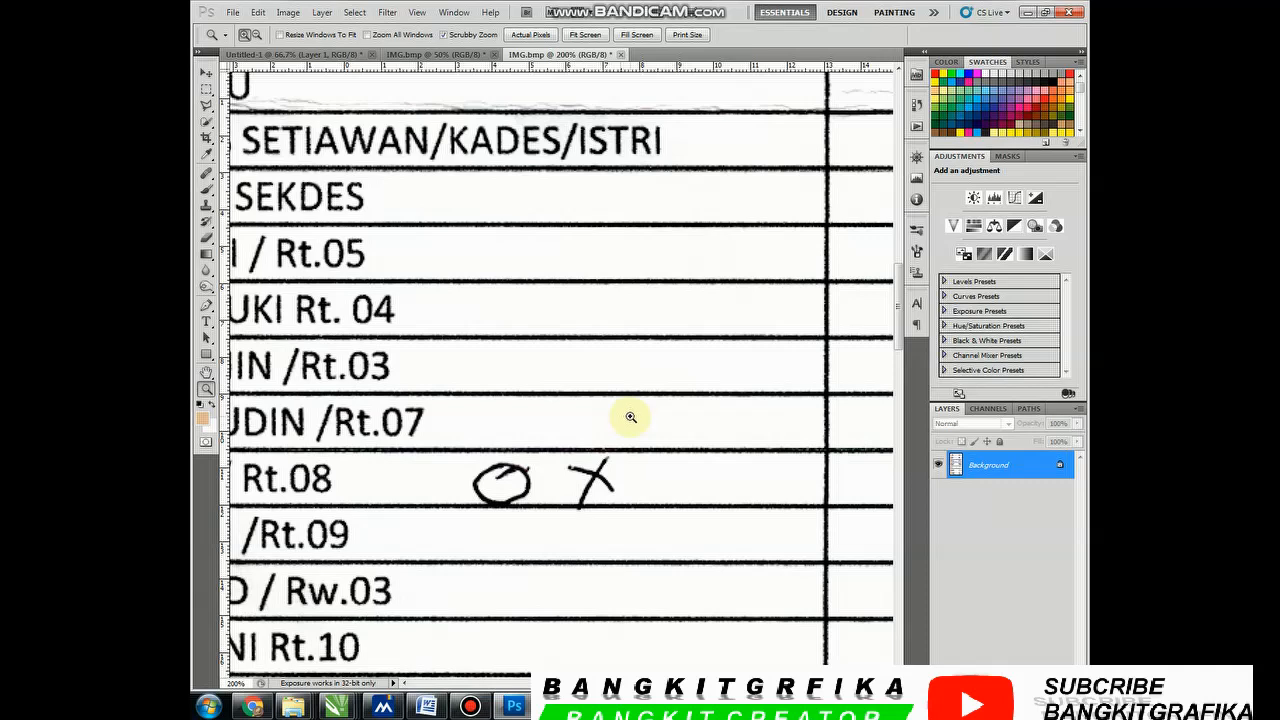
pyautogui.moveTo(553, 218); pyautogui.dragTo(594, 391)
pyautogui.keyDown('alt'); pyautogui.click(569, 313); pyautogui.keyUp('alt')
pyautogui.keyDown('alt'); pyautogui.click(569, 313); pyautogui.keyUp('alt')
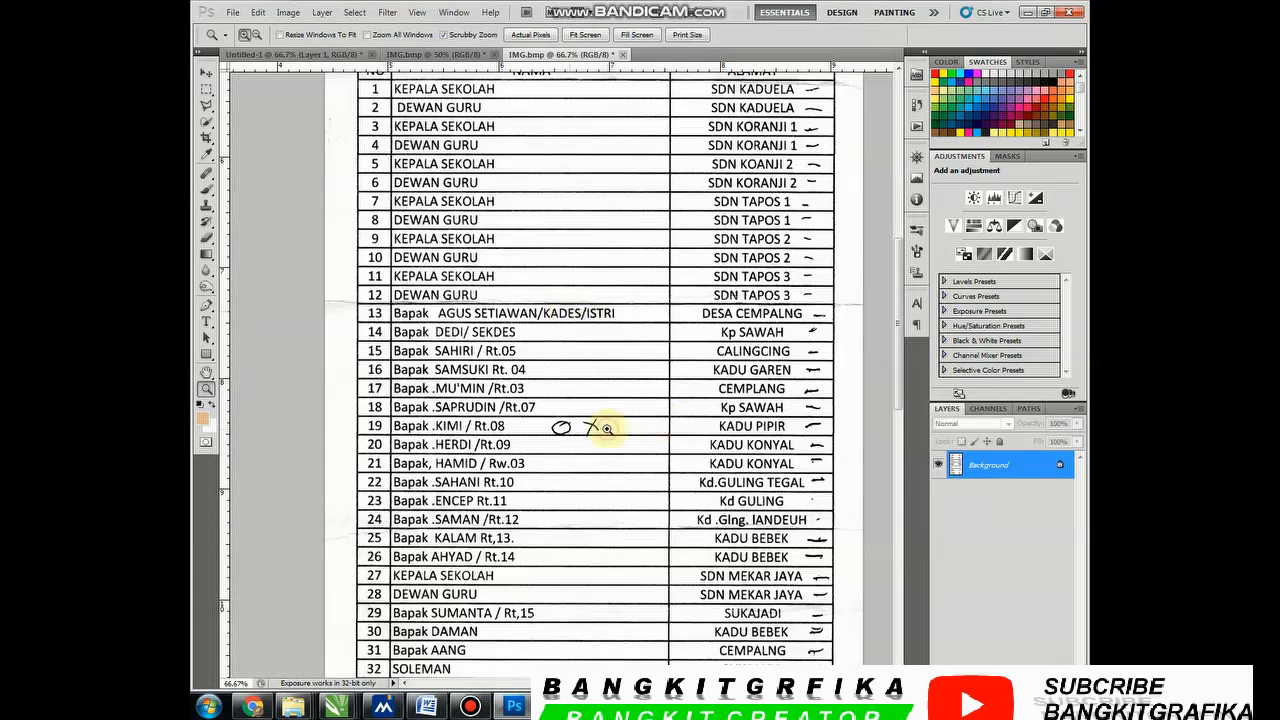
# Select a rectangular area enclosing the handwritten circle and cross in row 19 of the NAMA column
pyautogui.click(606, 428)
pyautogui.click(600, 418)
pyautogui.click(593, 403)
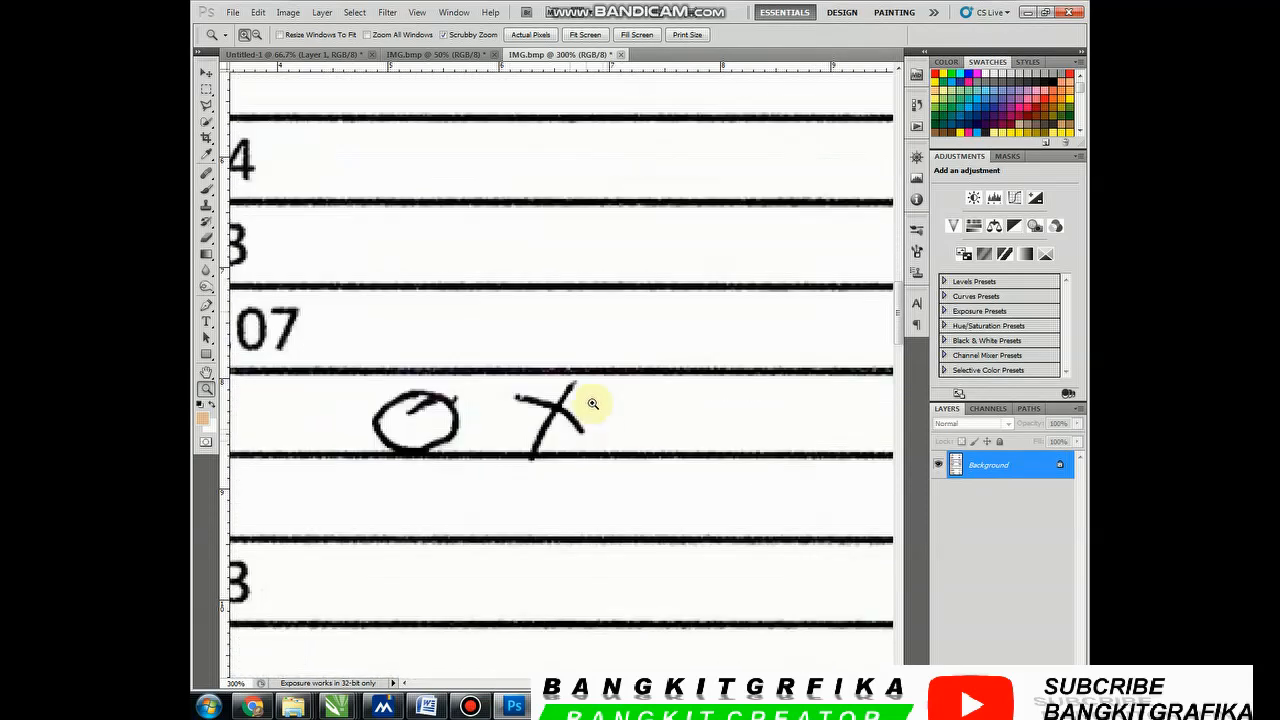
pyautogui.click(206, 89)
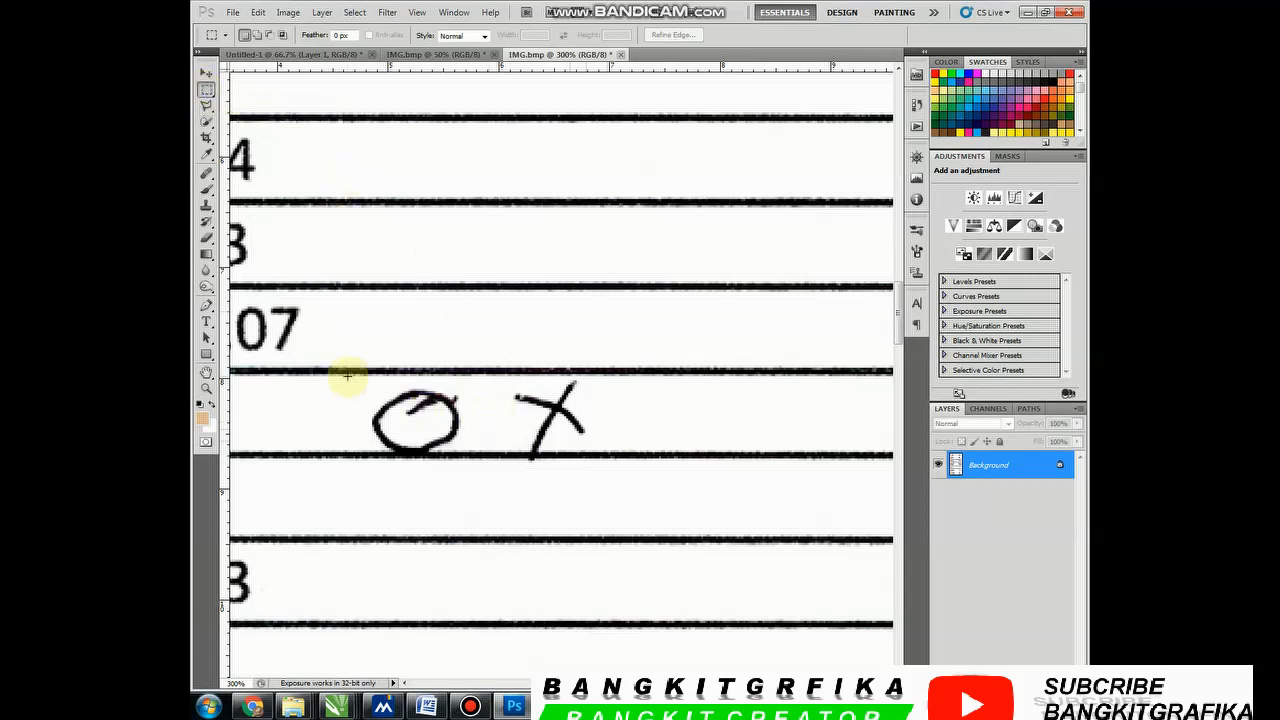
pyautogui.moveTo(346, 375); pyautogui.dragTo(657, 449)
pyautogui.click(645, 426)
pyautogui.hotkey('ctrl', 'z')
pyautogui.click(362, 372)
pyautogui.moveTo(362, 372); pyautogui.dragTo(643, 453)
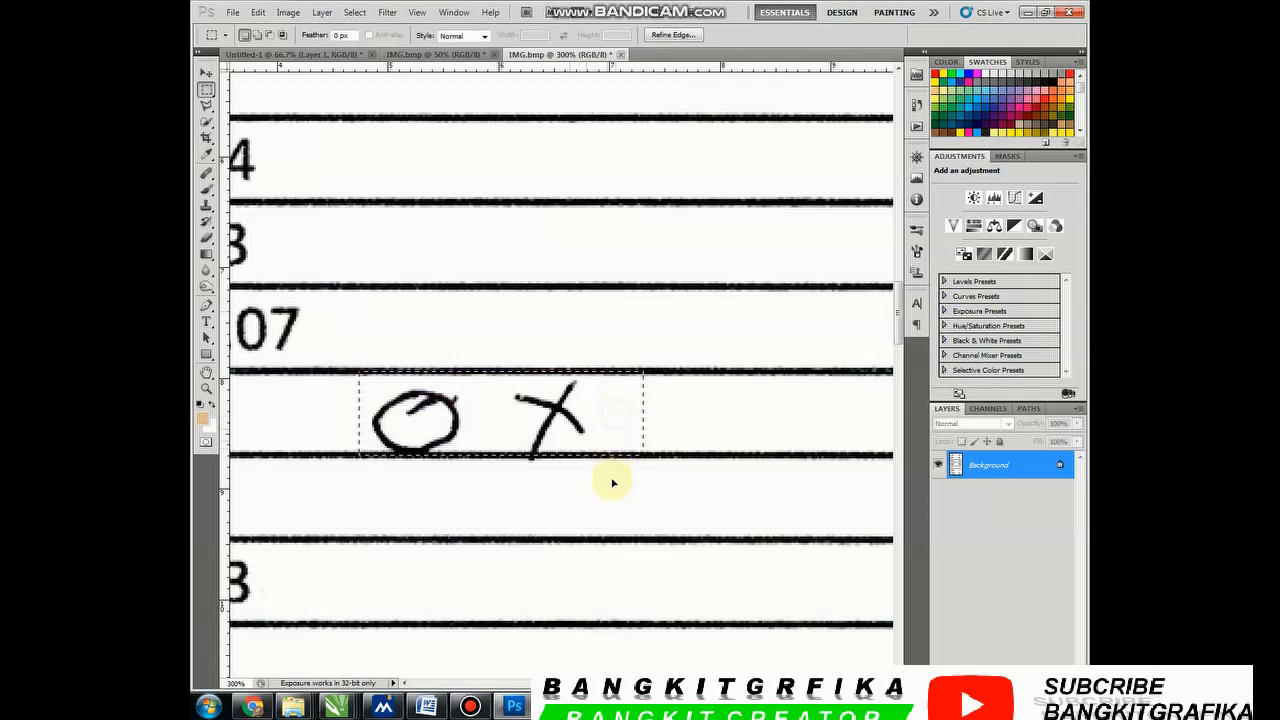
# Copy the equally sized blank area of the row below to a new layer and move it up over the circle and cross
pyautogui.moveTo(611, 494); pyautogui.dragTo(608, 503)
pyautogui.hotkey('ctrl', 'j')
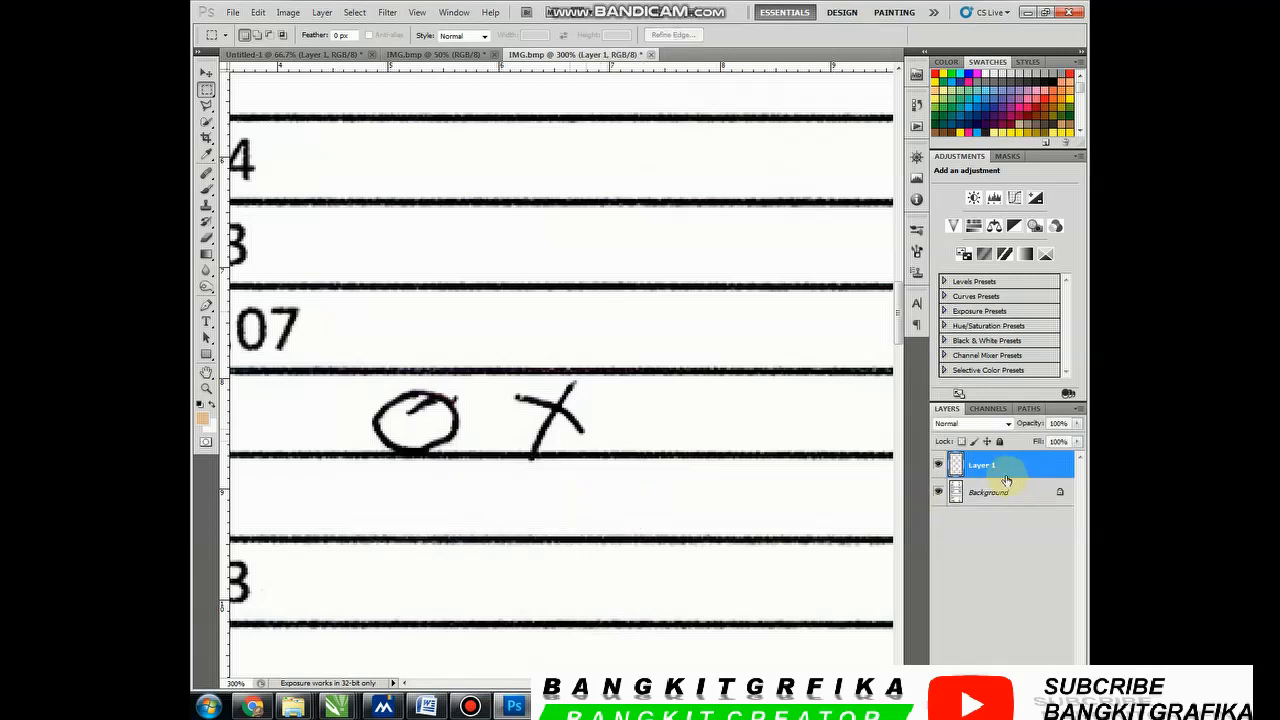
pyautogui.moveTo(578, 499); pyautogui.dragTo(583, 504)
pyautogui.click(241, 161)
pyautogui.click(206, 74)
pyautogui.click(609, 500)
pyautogui.moveTo(590, 427)
pyautogui.mouseDown()
pyautogui.moveTo(586, 408)
pyautogui.moveTo(590, 421)
pyautogui.mouseUp()
pyautogui.press('Up')
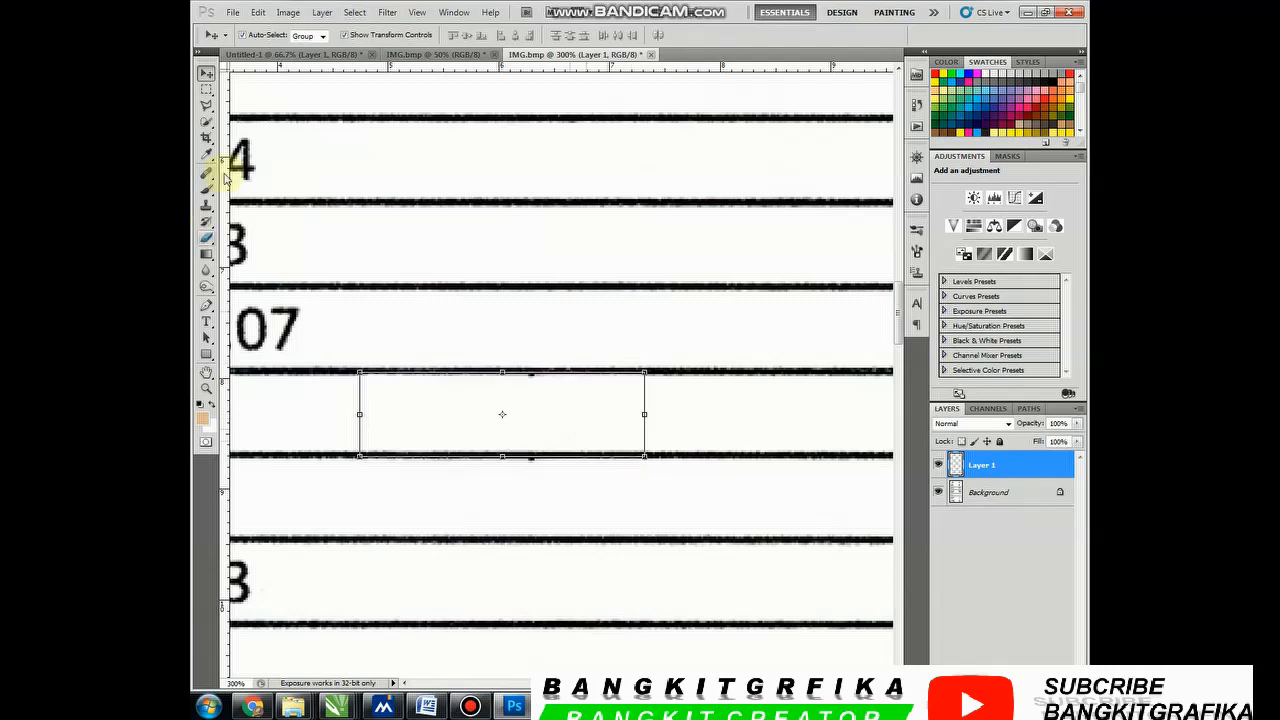
# Check the covered spot in row 19 and merge the patch layer down into the background
pyautogui.click(206, 388)
pyautogui.hotkey('ctrl', '-')
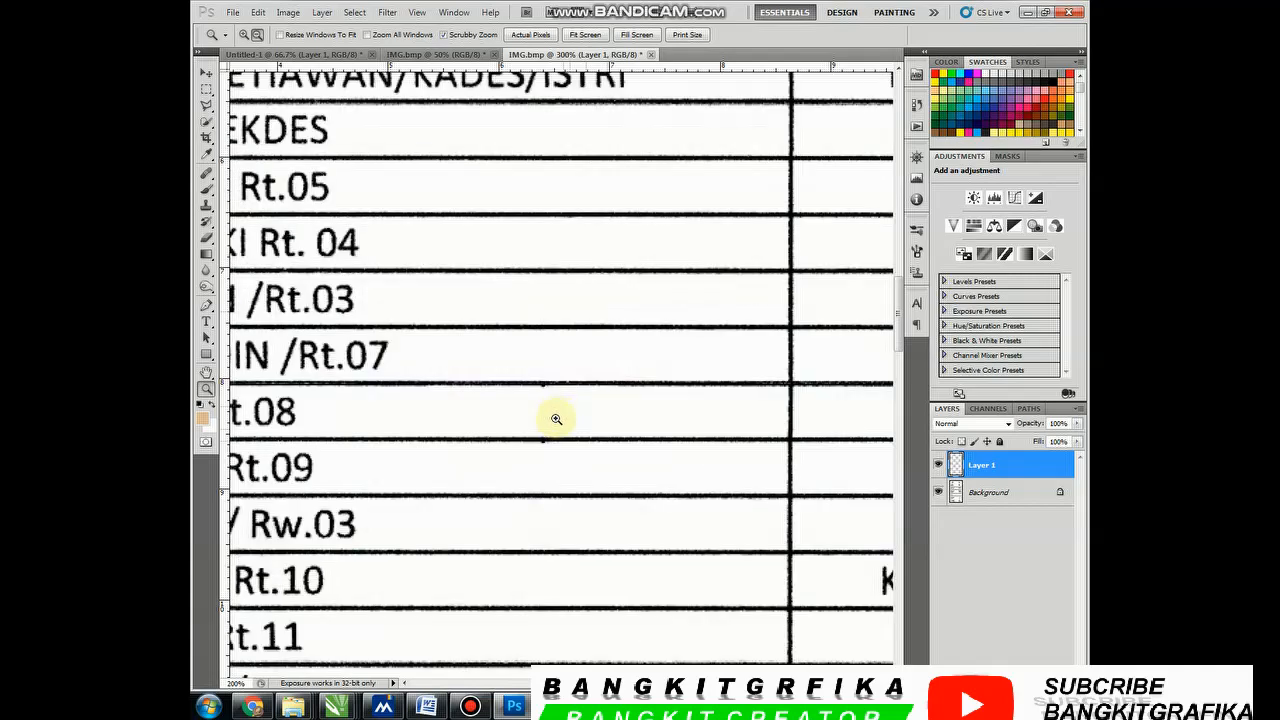
pyautogui.hotkey('ctrl', '+')
pyautogui.hotkey('ctrl', 'e')
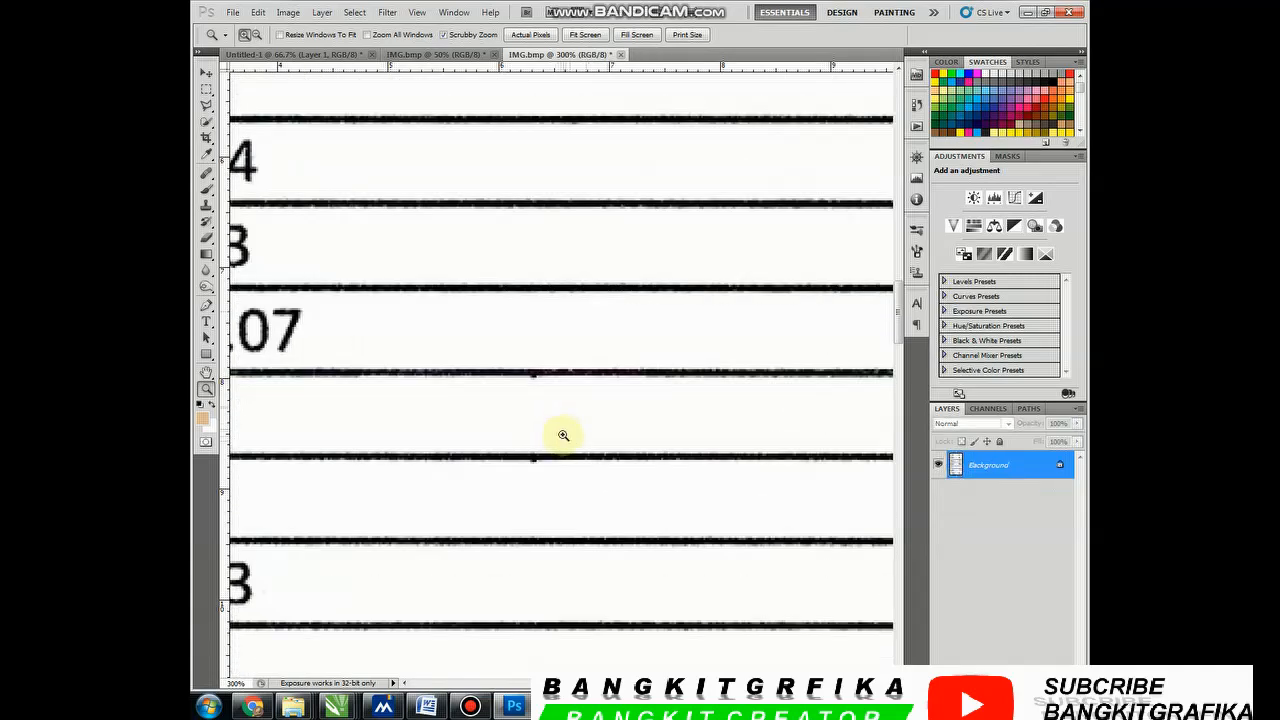
# Examine the patched row 19 and the handwritten dashes running down the ALAMAT column
pyautogui.keyDown('alt'); pyautogui.click(600, 410); pyautogui.keyUp('alt')
pyautogui.keyDown('alt'); pyautogui.click(600, 410); pyautogui.keyUp('alt')
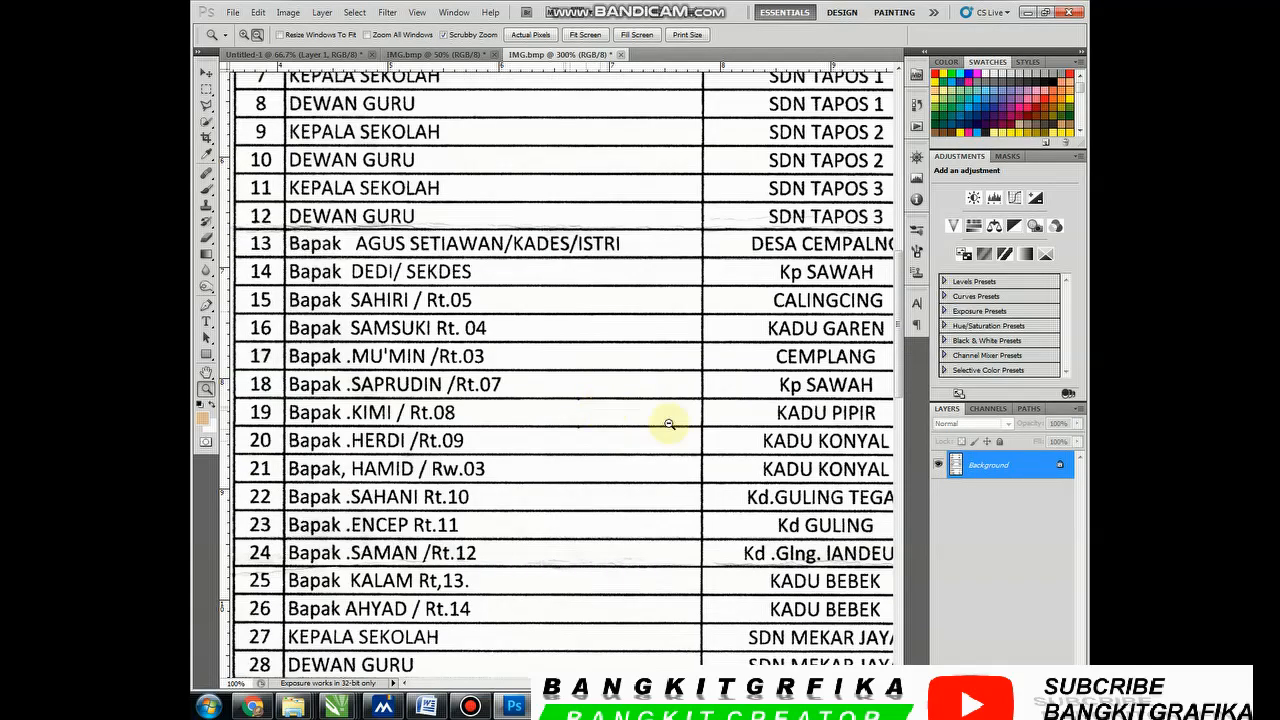
pyautogui.keyDown('alt'); pyautogui.click(650, 420); pyautogui.keyUp('alt')
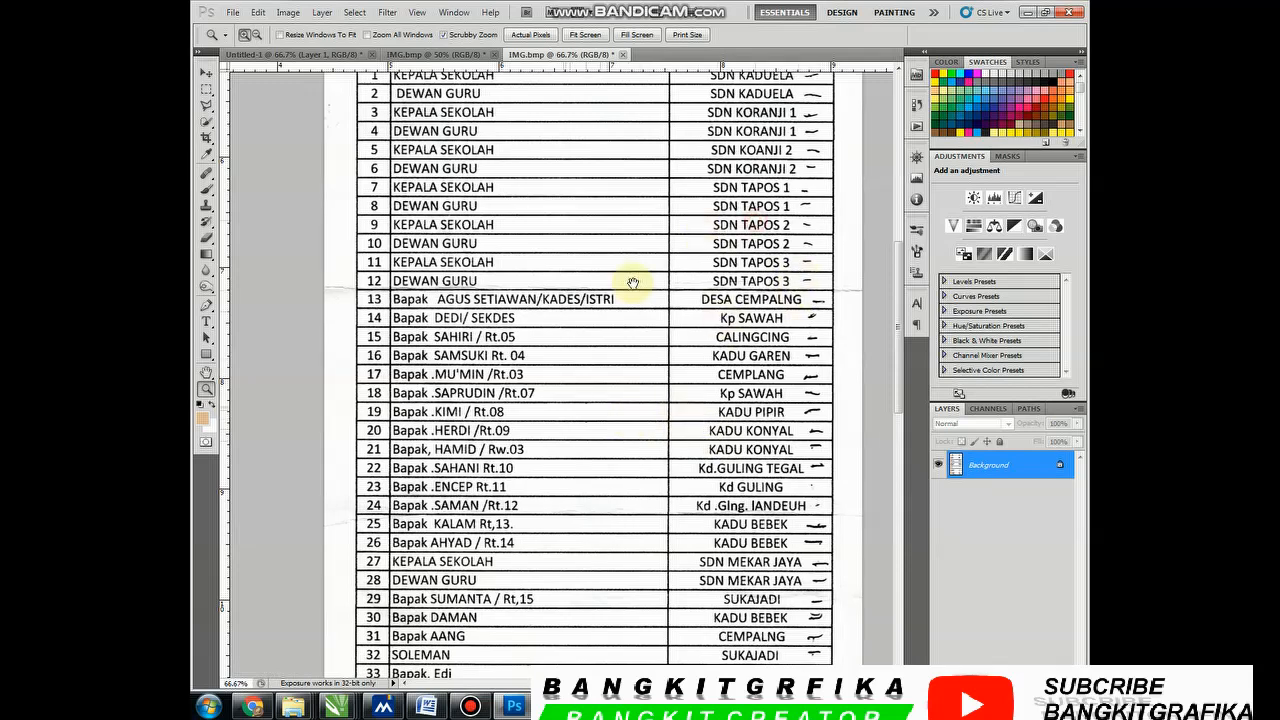
pyautogui.press('Home')
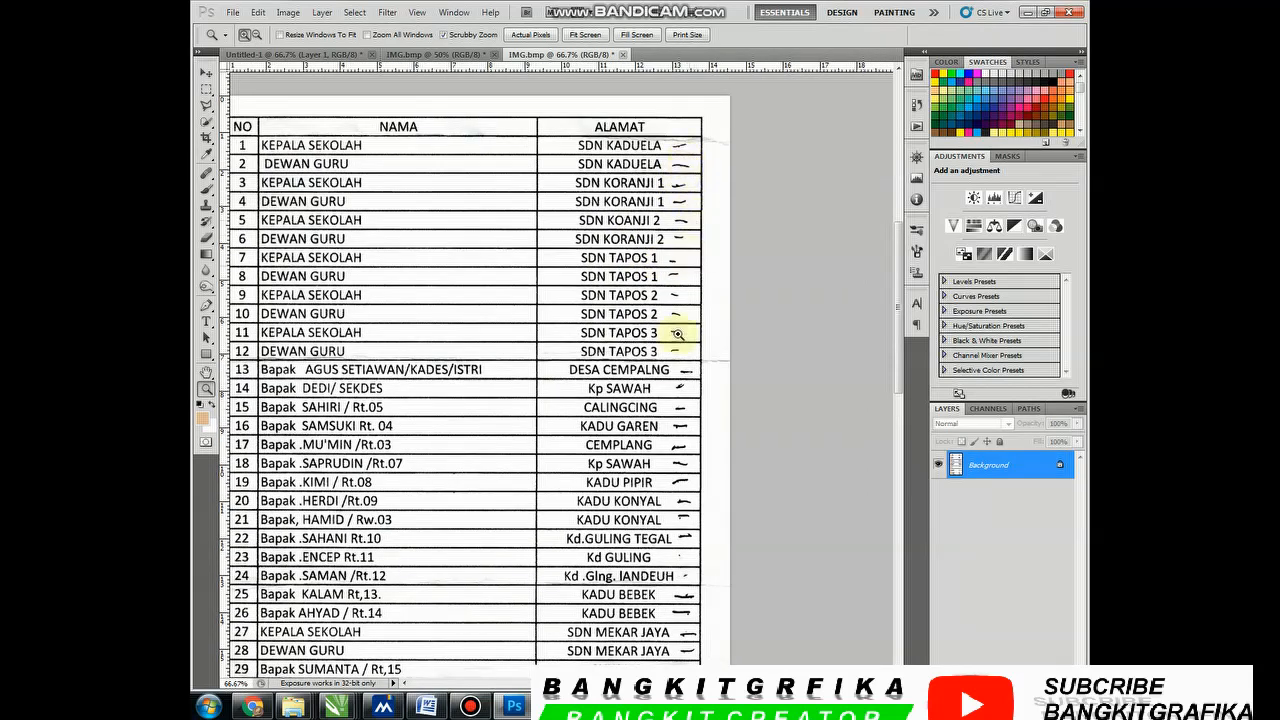
pyautogui.moveTo(682, 495); pyautogui.dragTo(694, 286)
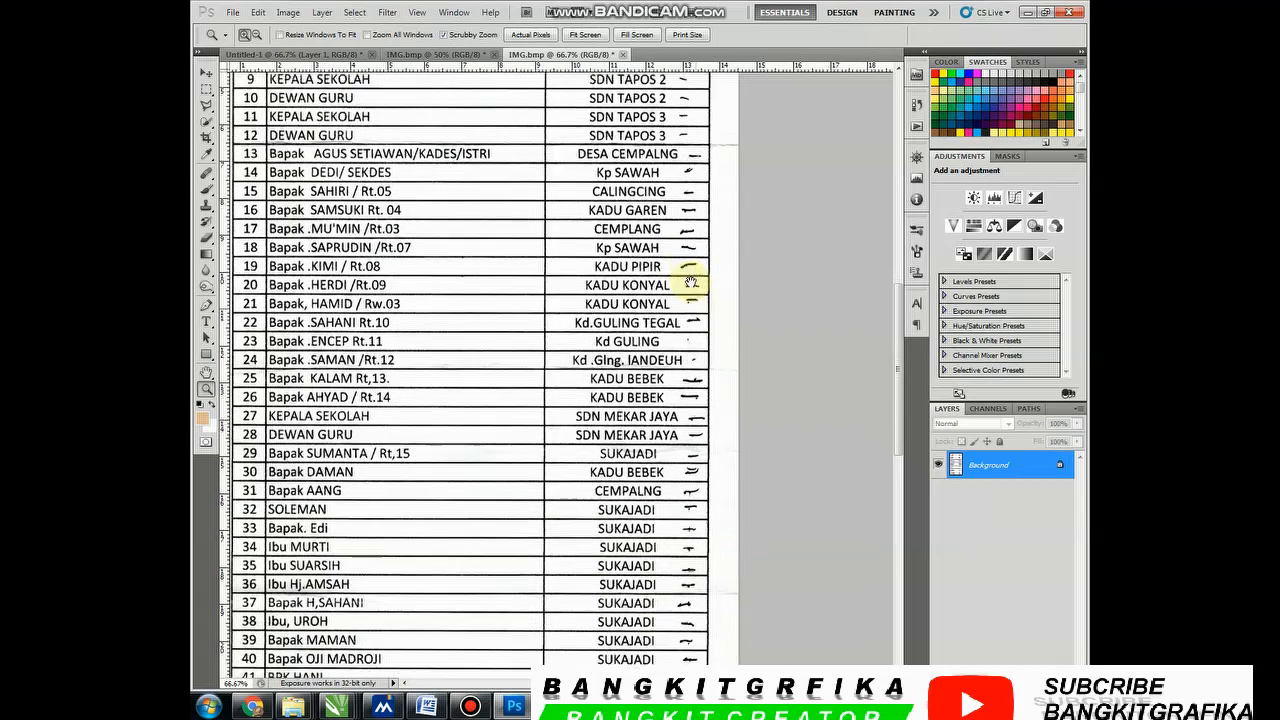
pyautogui.moveTo(600, 483); pyautogui.dragTo(560, 435)
pyautogui.moveTo(600, 366); pyautogui.dragTo(646, 492)
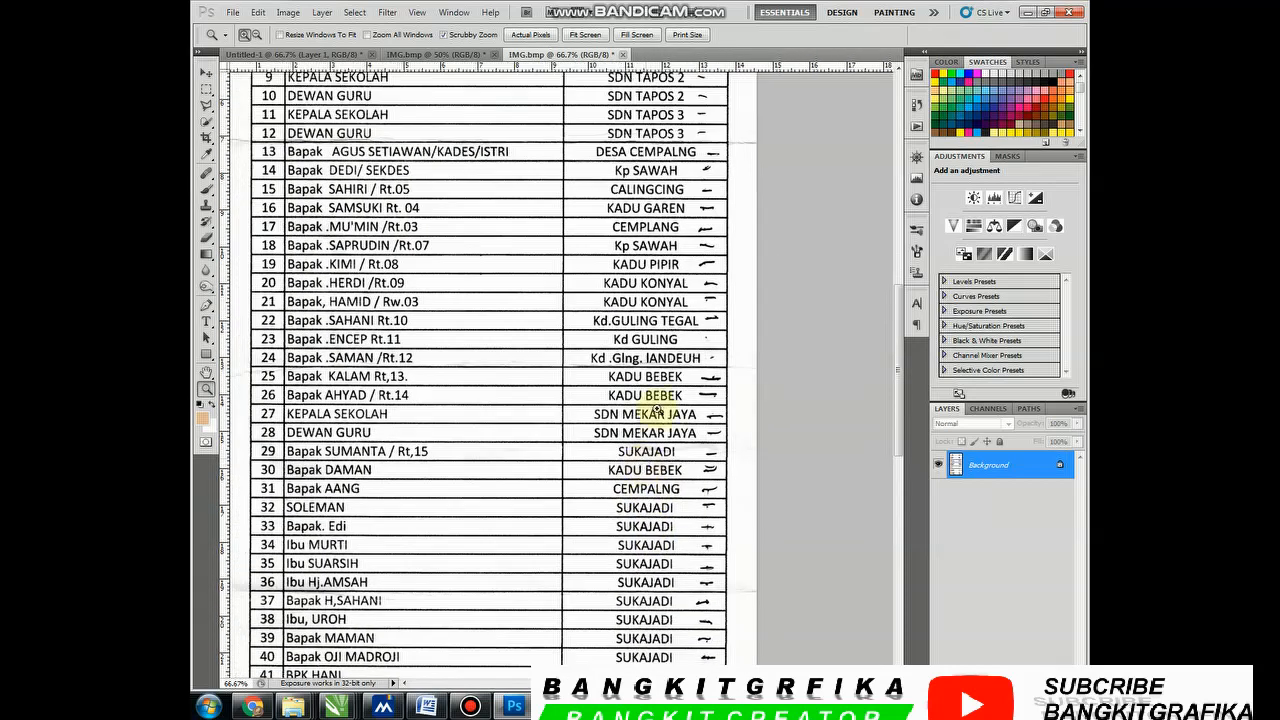
pyautogui.moveTo(608, 263); pyautogui.dragTo(509, 394)
pyautogui.moveTo(543, 282); pyautogui.dragTo(521, 307)
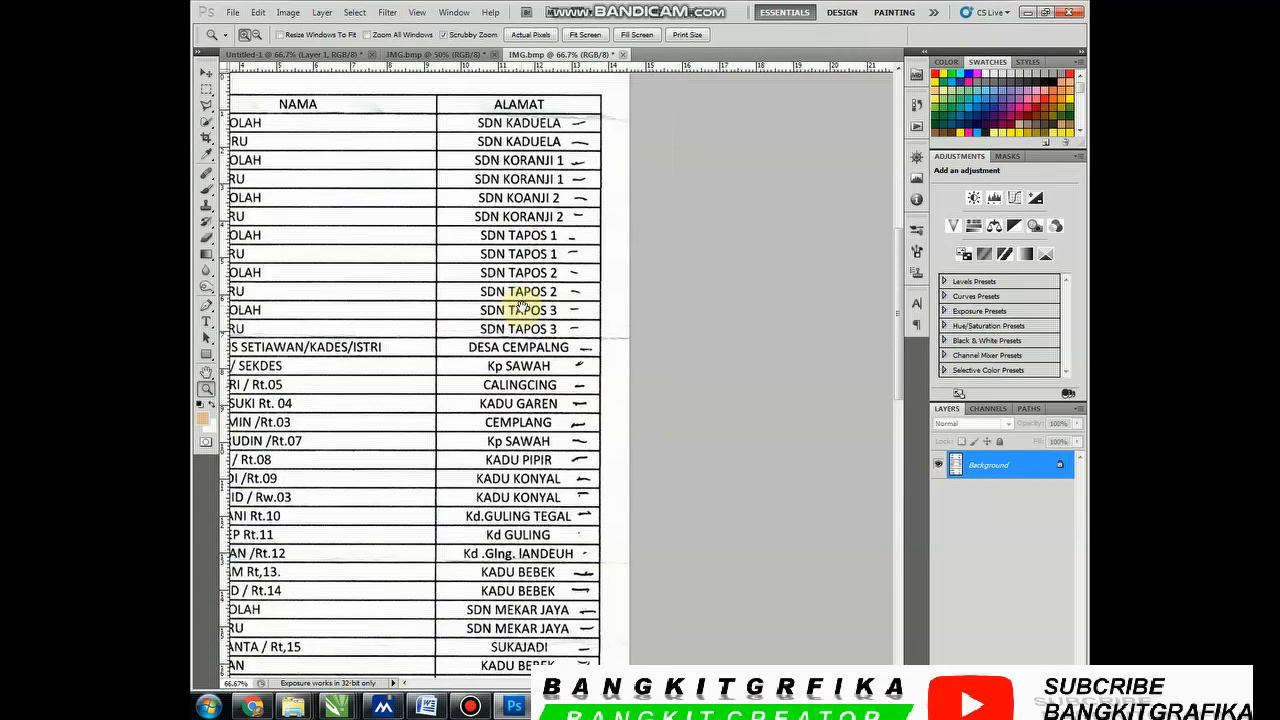
# Select a narrow strip around the handwritten dashes in rows 1 to 12 and shift the selection onto the blank part of the NAMA column
pyautogui.click(206, 92)
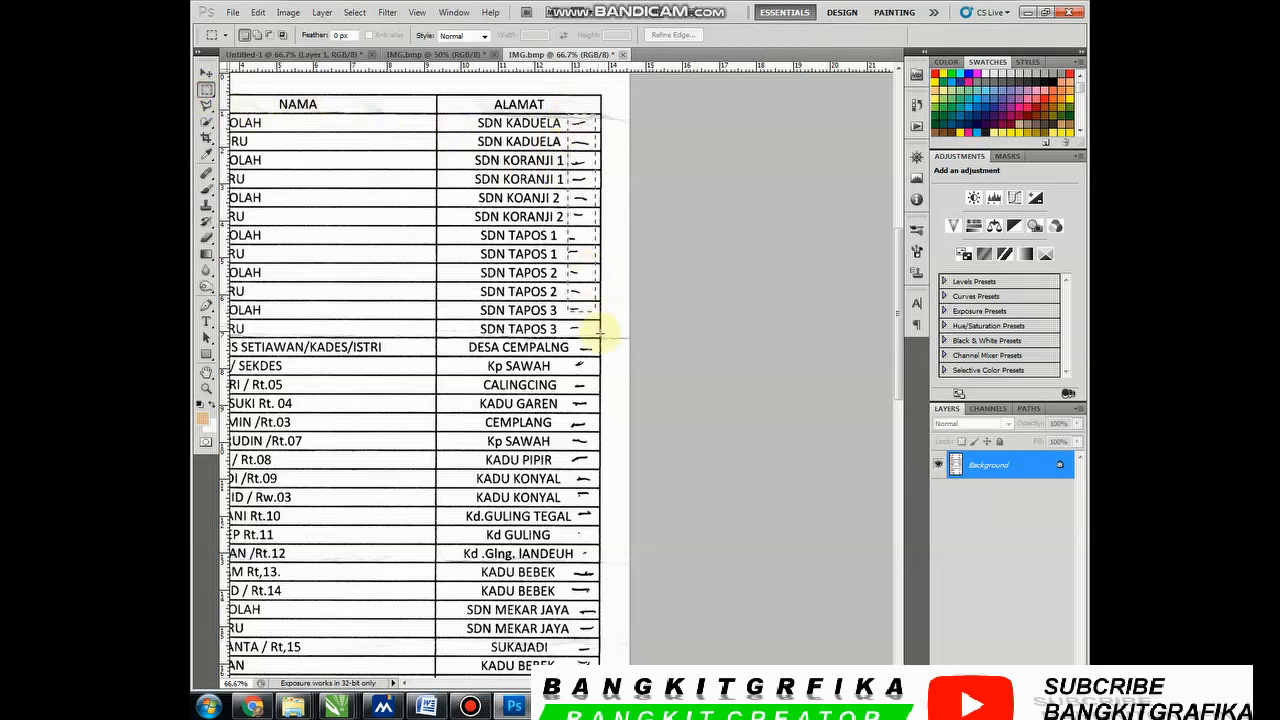
pyautogui.hotkey('ctrl', 'z')
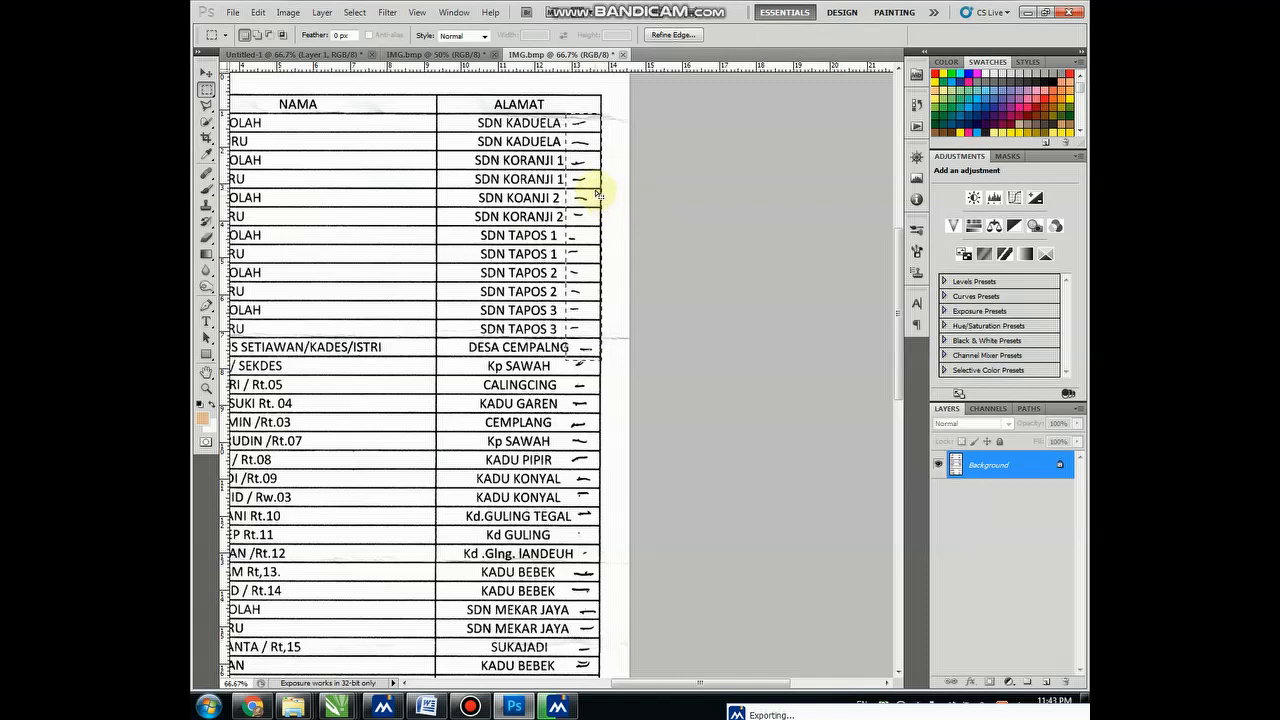
pyautogui.click(579, 121)
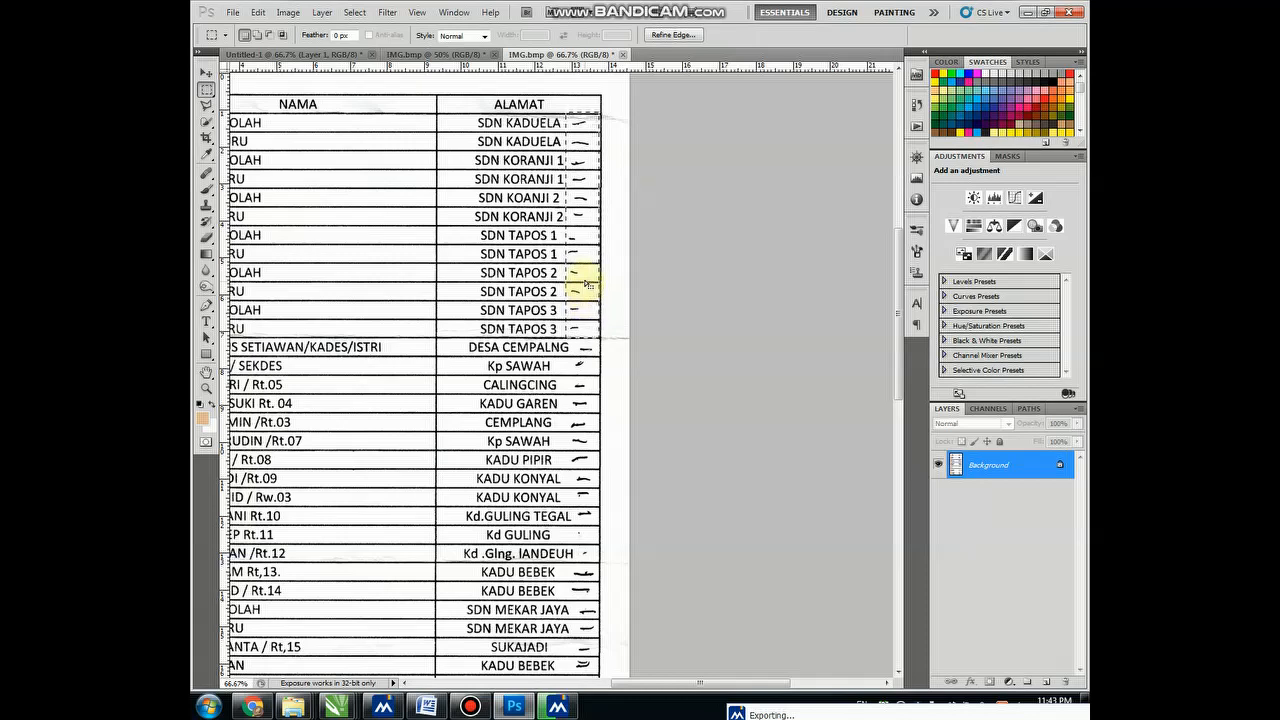
pyautogui.moveTo(505, 278); pyautogui.dragTo(416, 283)
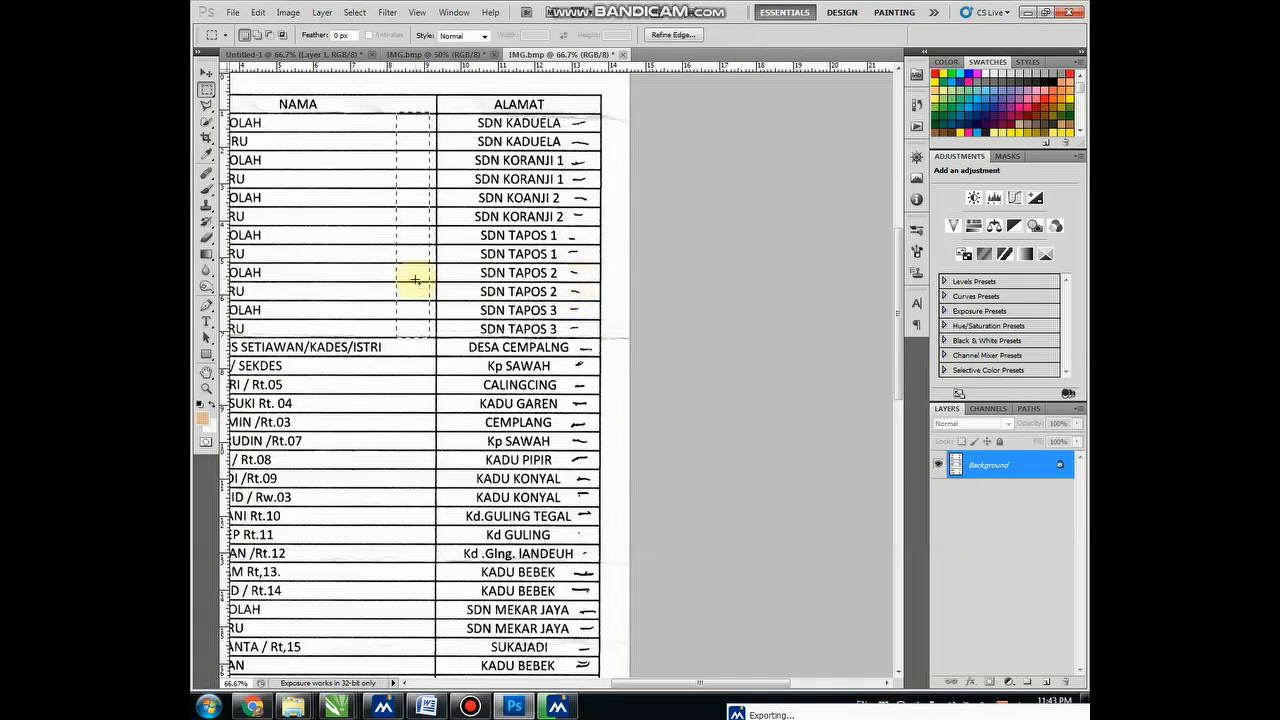
# Copy the selected blank strip to a new layer and move it over the handwritten dashes in rows 1 to 12 of the ALAMAT column
pyautogui.hotkey('ctrl', 'j')
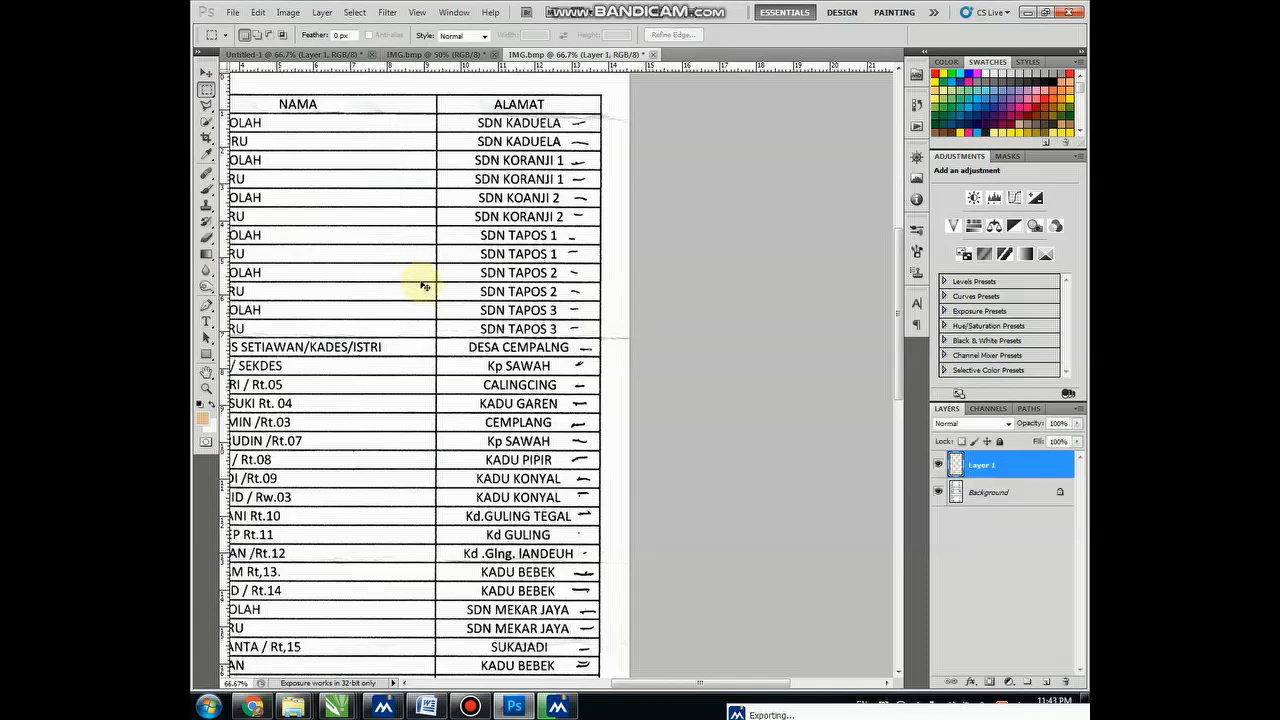
pyautogui.moveTo(424, 286); pyautogui.dragTo(585, 294)
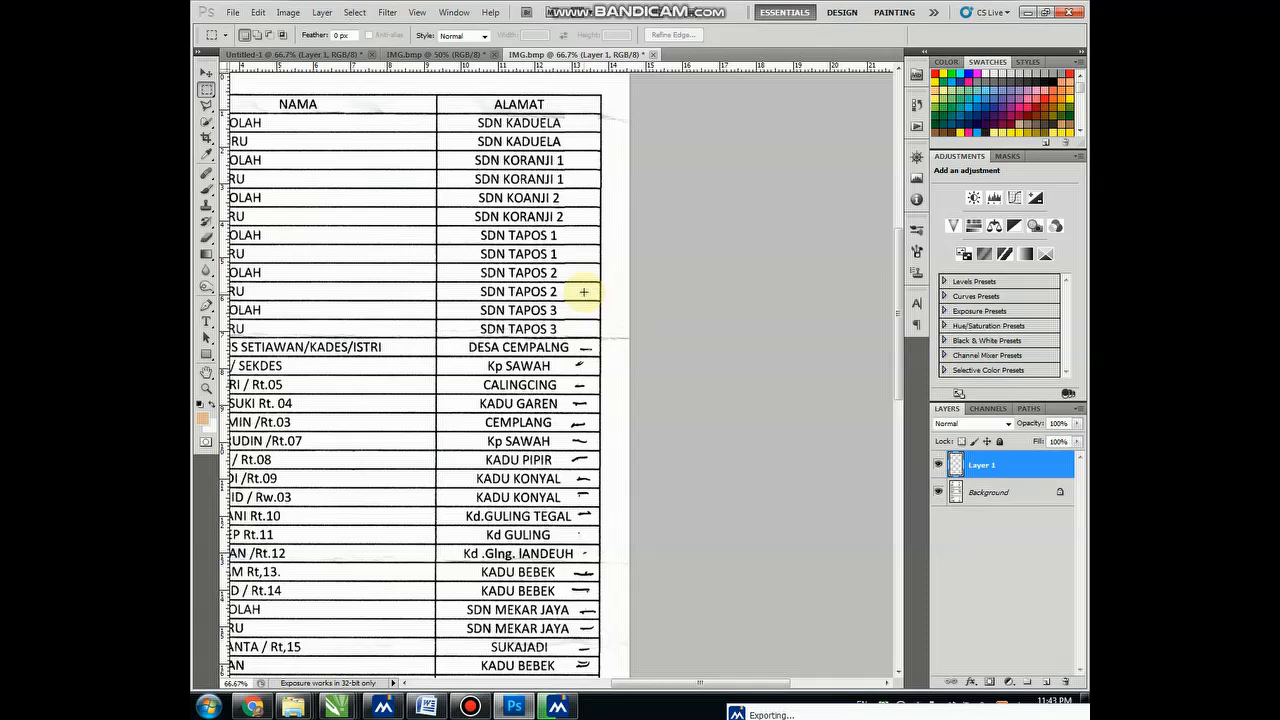
# Examine the patched cells in rows 1 to 12 up close for line alignment and look over the remaining dashes below
pyautogui.press('z')
pyautogui.click(584, 130)
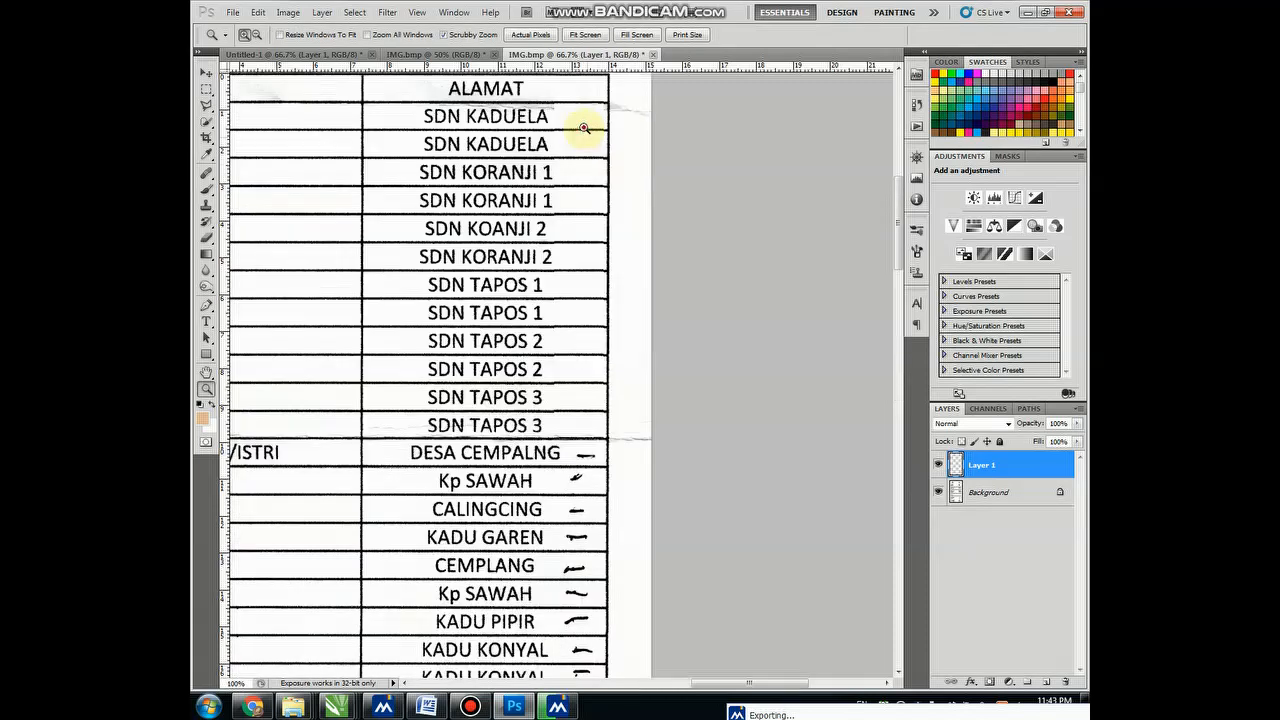
pyautogui.click(582, 126)
pyautogui.click(578, 132)
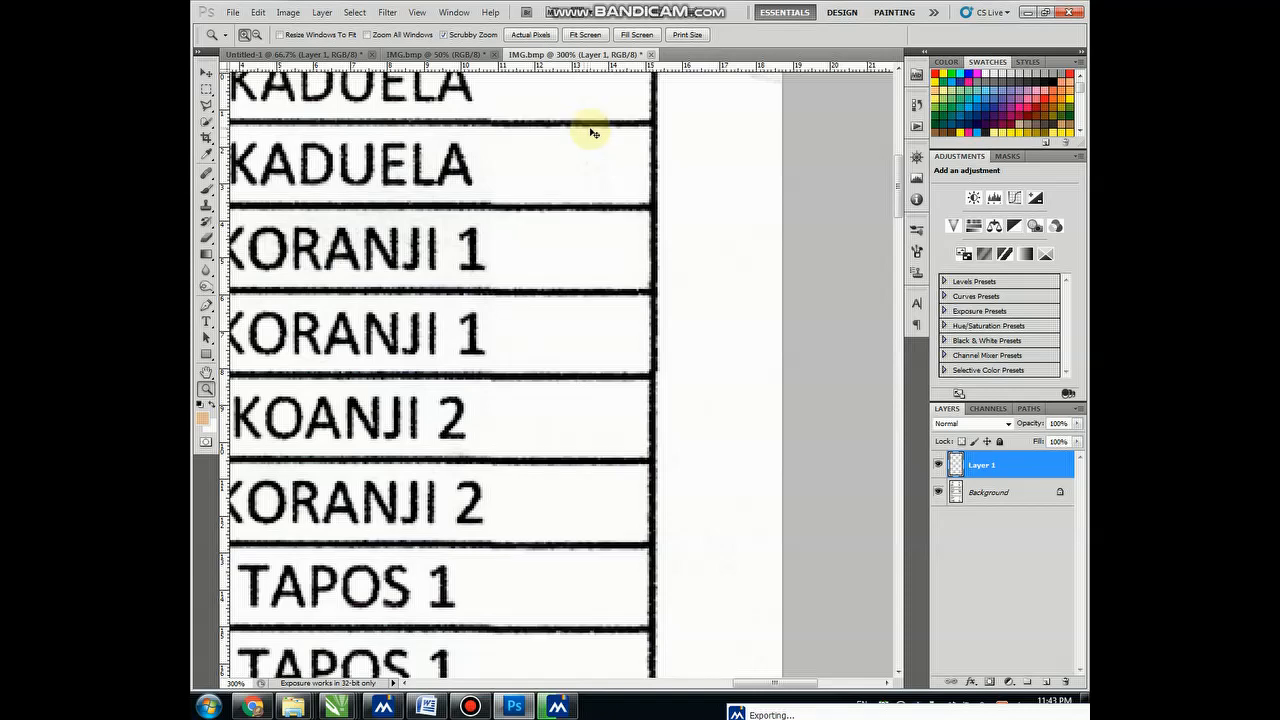
pyautogui.keyDown('alt'); pyautogui.click(611, 309); pyautogui.keyUp('alt')
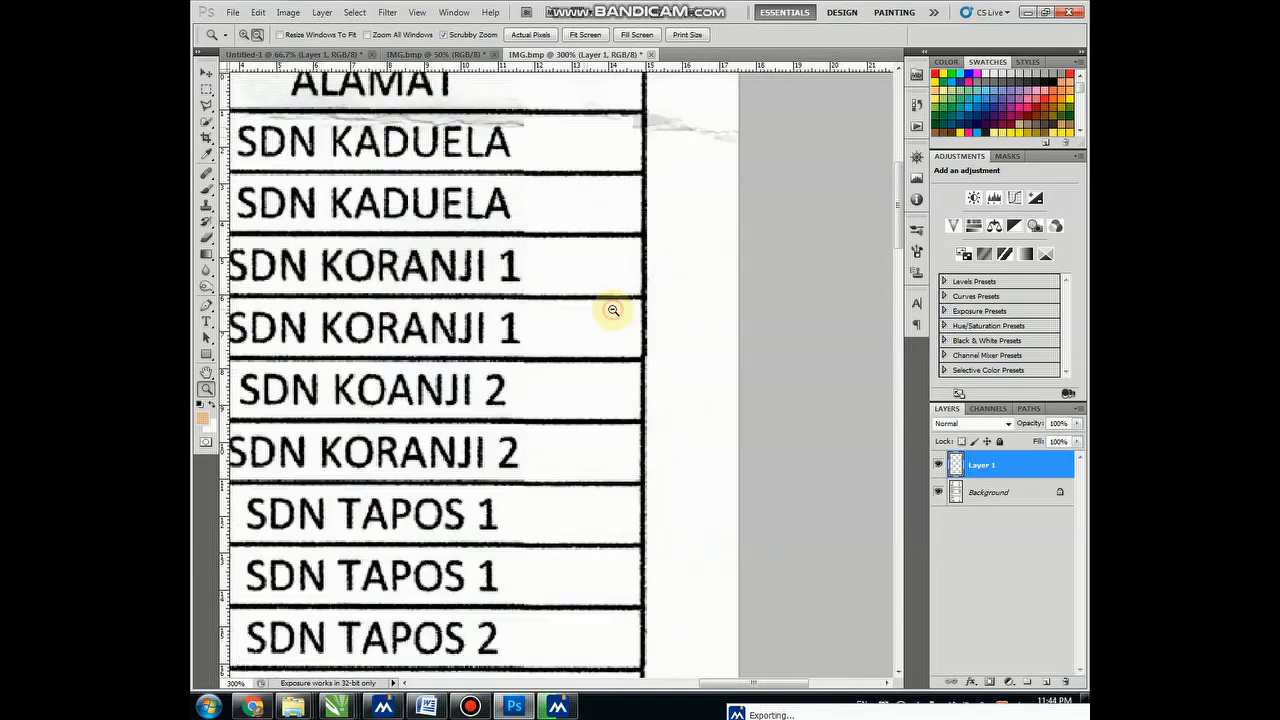
pyautogui.keyDown('alt'); pyautogui.click(614, 310); pyautogui.keyUp('alt')
pyautogui.keyDown('alt'); pyautogui.click(615, 310); pyautogui.keyUp('alt')
pyautogui.click(615, 310)
pyautogui.moveTo(642, 361); pyautogui.dragTo(617, 266)
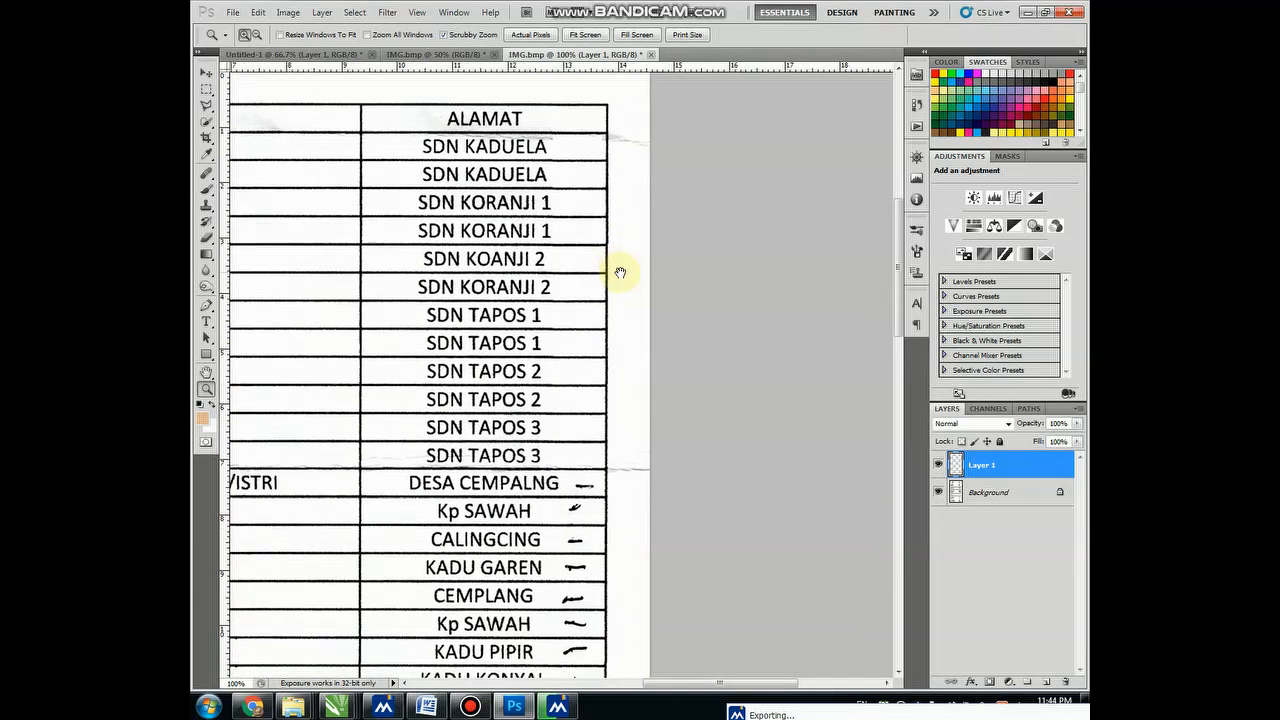
pyautogui.moveTo(611, 367); pyautogui.dragTo(617, 302)
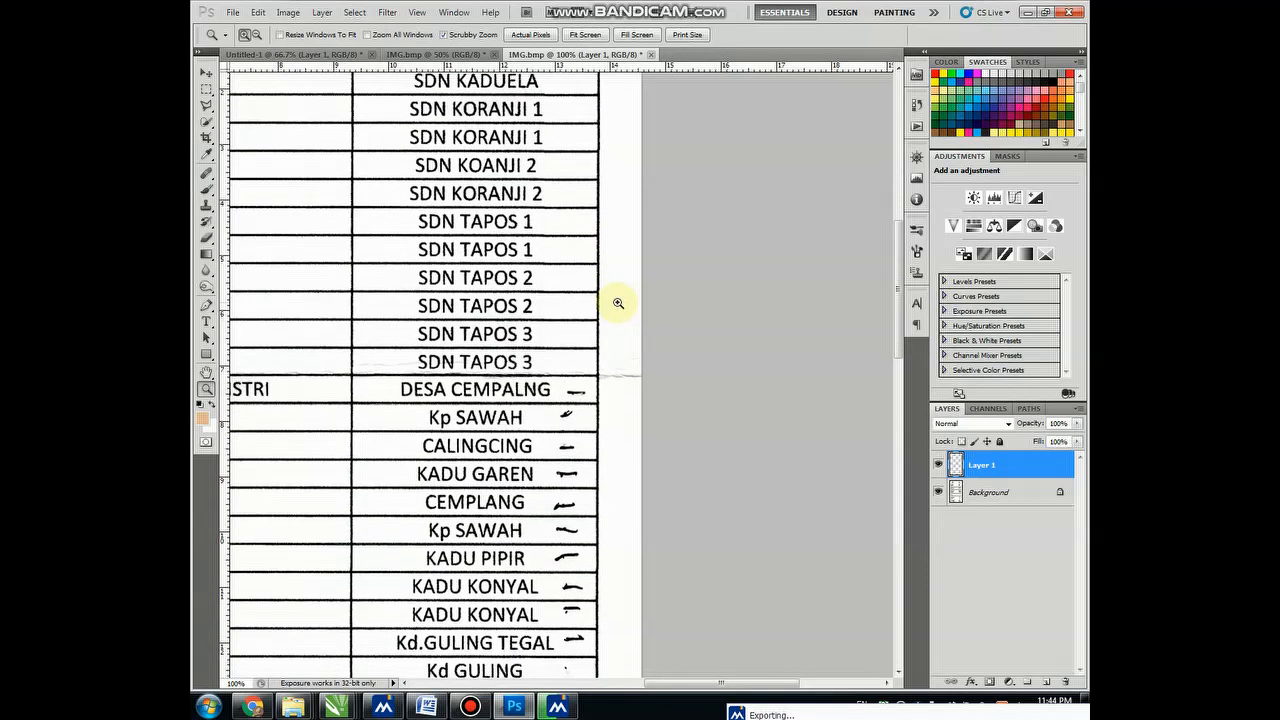
# Duplicate the blank patch layer and move the copy down over the handwritten dashes in rows 13 to 24 of the ALAMAT column
pyautogui.hotkey('ctrl', 'j')
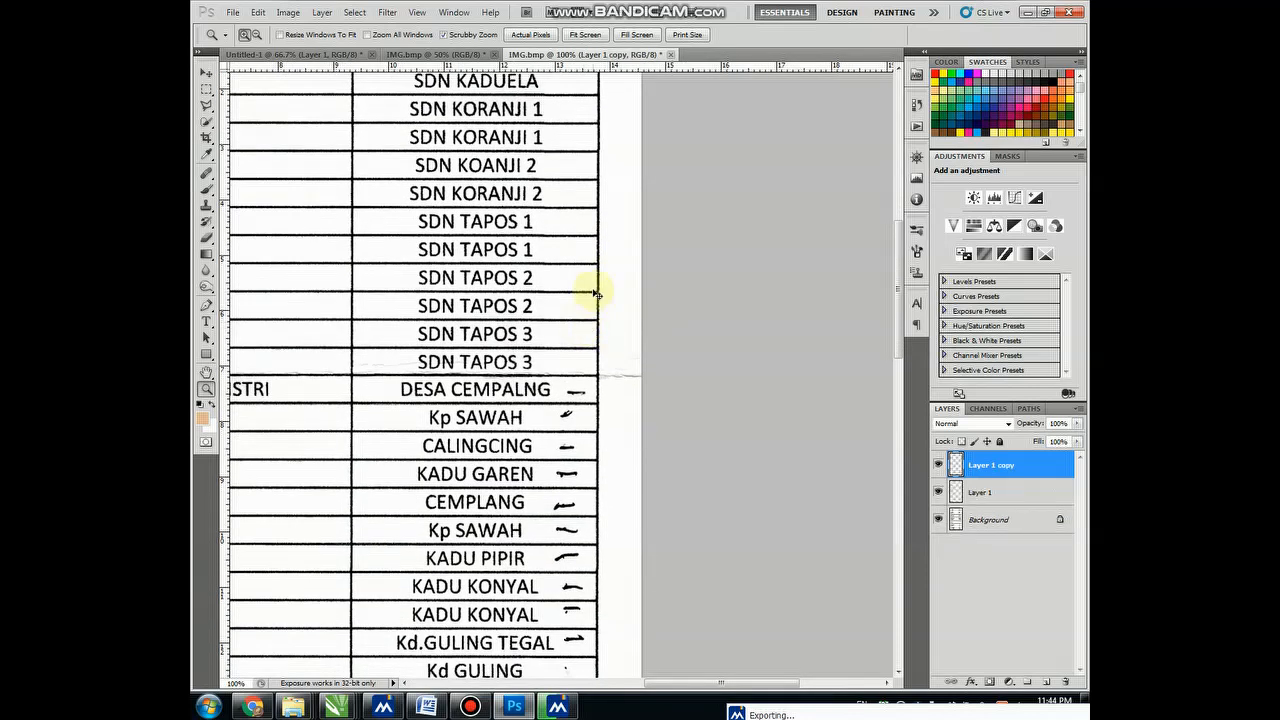
pyautogui.moveTo(575, 335); pyautogui.dragTo(566, 607)
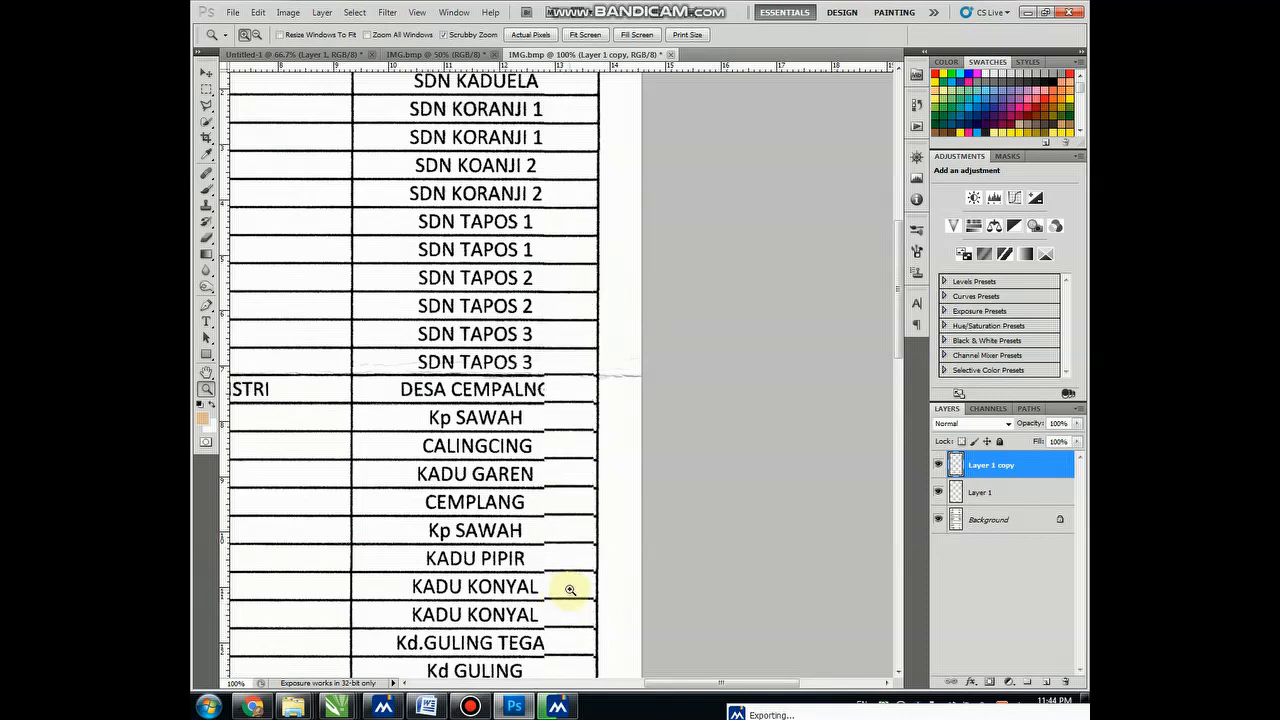
# With a smaller 30 px Eraser, remove the patch's edge where it hides the last letter of the address in row 13
pyautogui.click(573, 449)
pyautogui.click(574, 323)
pyautogui.click(592, 230)
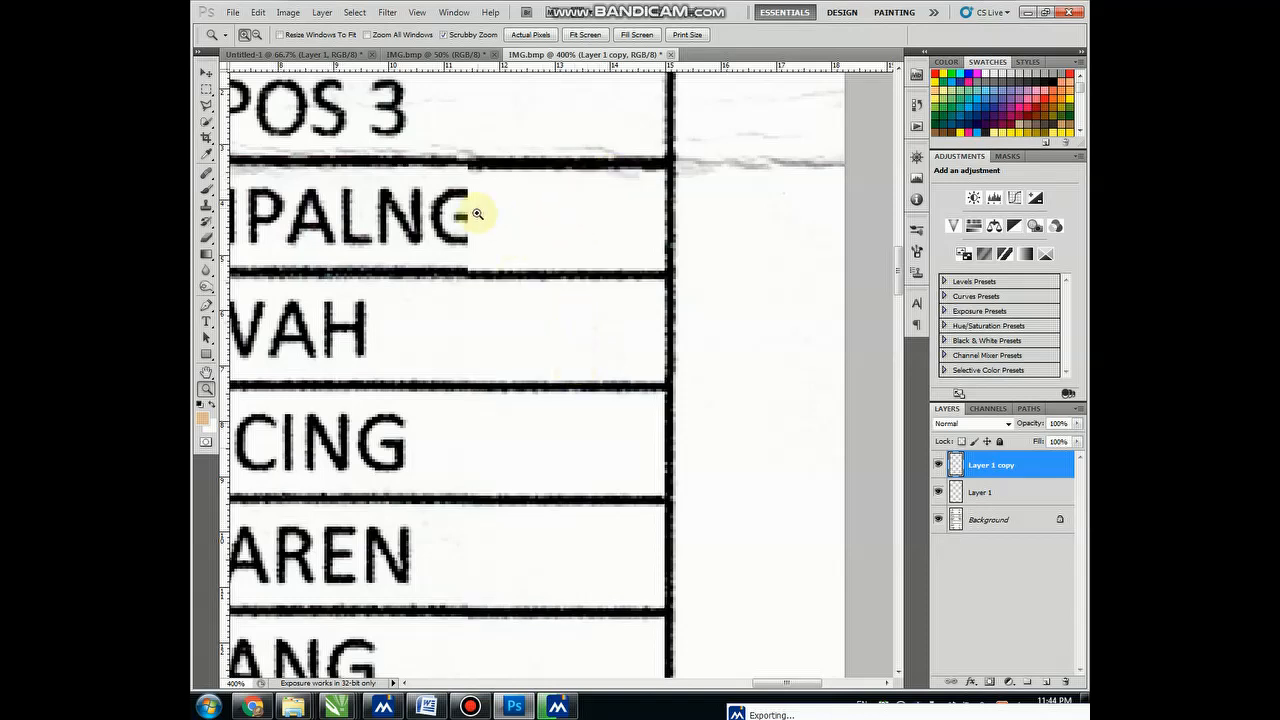
pyautogui.click(206, 242)
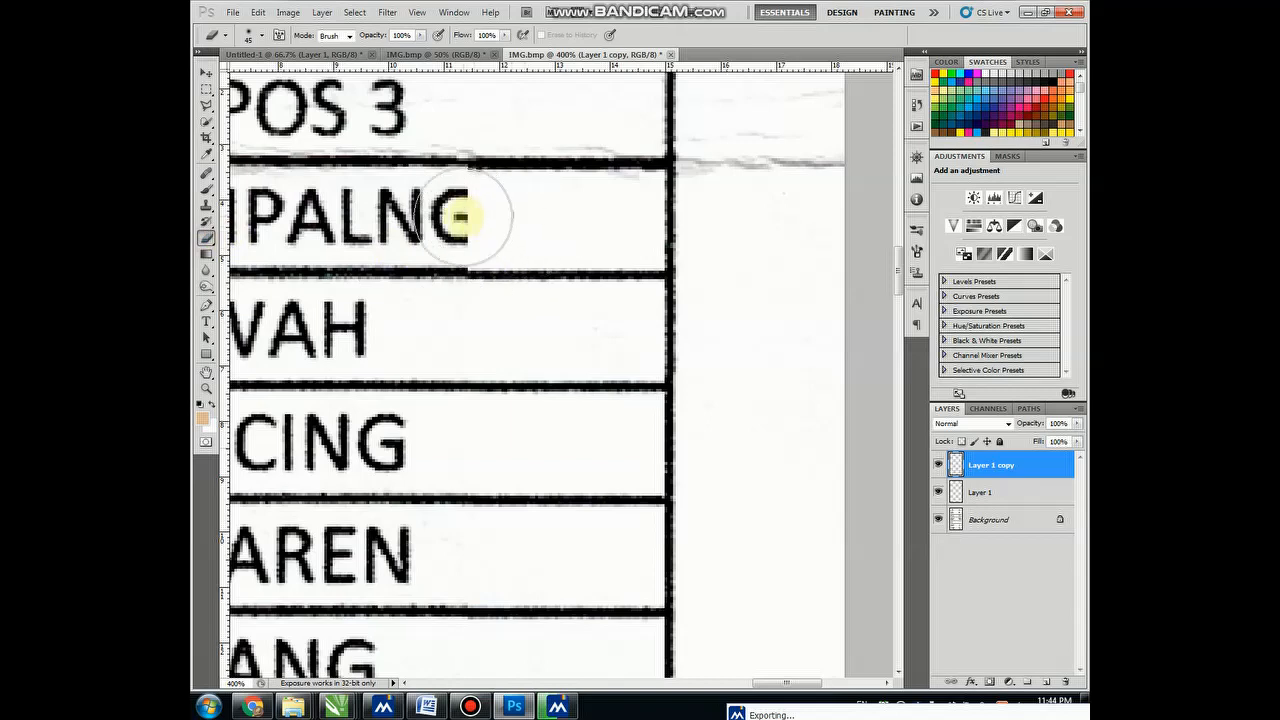
pyautogui.press('[')
pyautogui.press('[')
pyautogui.press('[')
pyautogui.click(463, 222)
pyautogui.moveTo(463, 222); pyautogui.dragTo(473, 220)
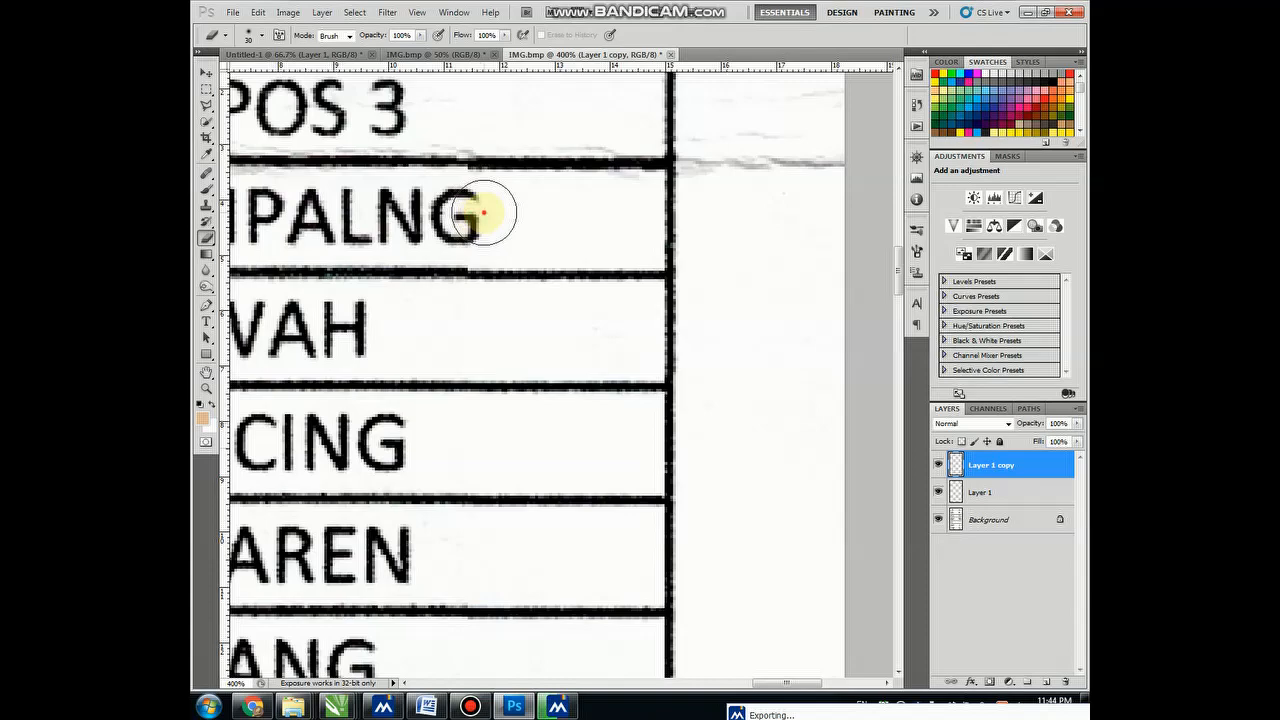
# Erase the patch's edge over the cut-off last letters of the addresses in rows 22 and 24
pyautogui.press('z')
pyautogui.keyDown('alt'); pyautogui.click(510, 247); pyautogui.keyUp('alt')
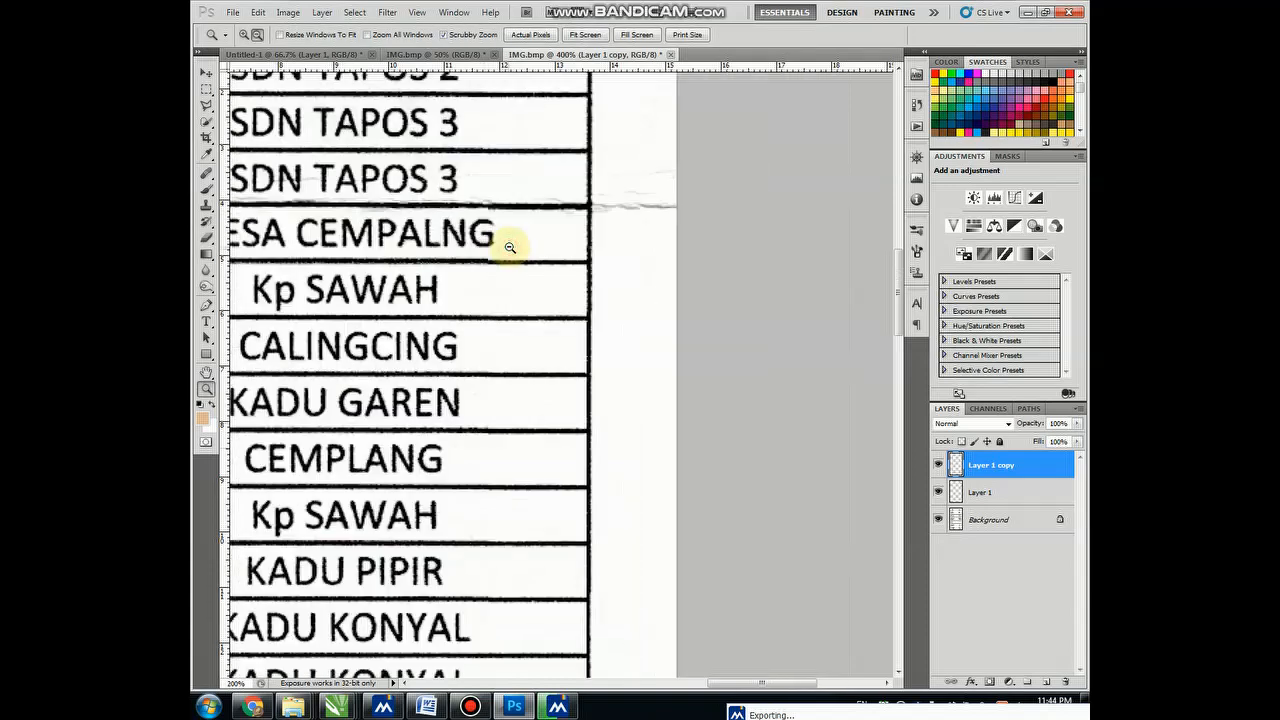
pyautogui.keyDown('alt'); pyautogui.click(508, 249); pyautogui.keyUp('alt')
pyautogui.keyDown('alt'); pyautogui.click(514, 252); pyautogui.keyUp('alt')
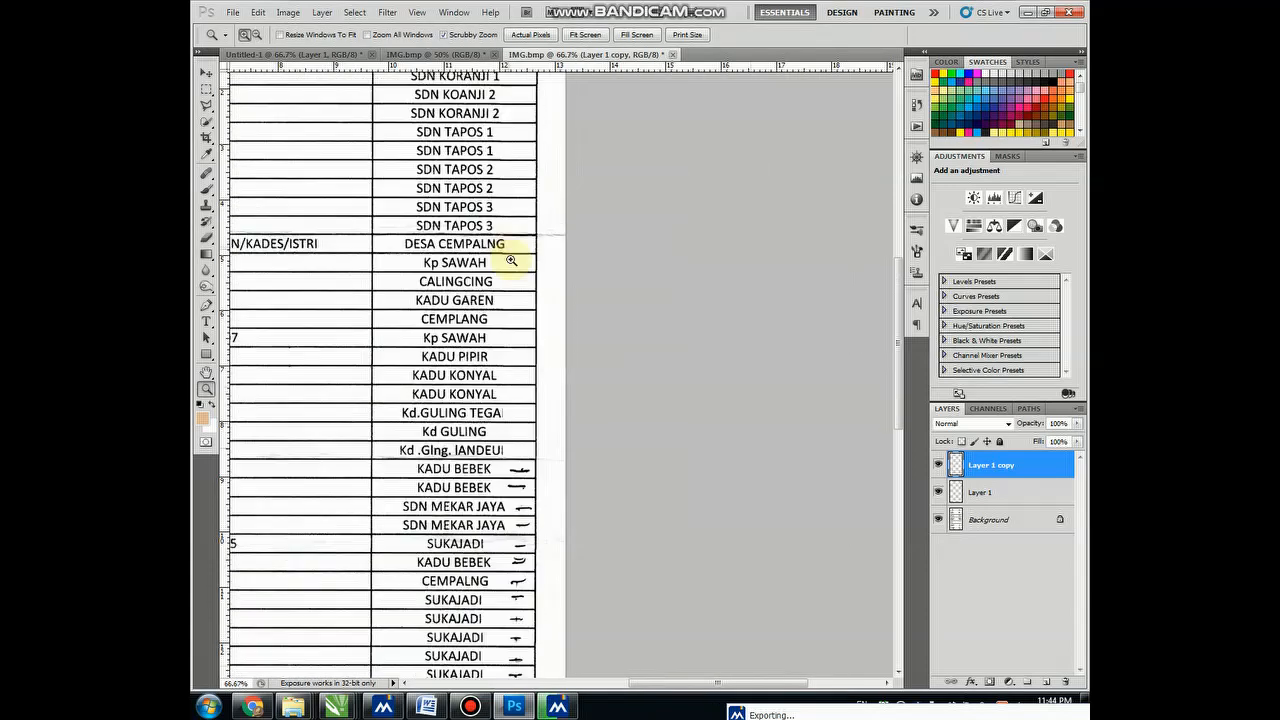
pyautogui.click(494, 409)
pyautogui.click(494, 409)
pyautogui.press('b')
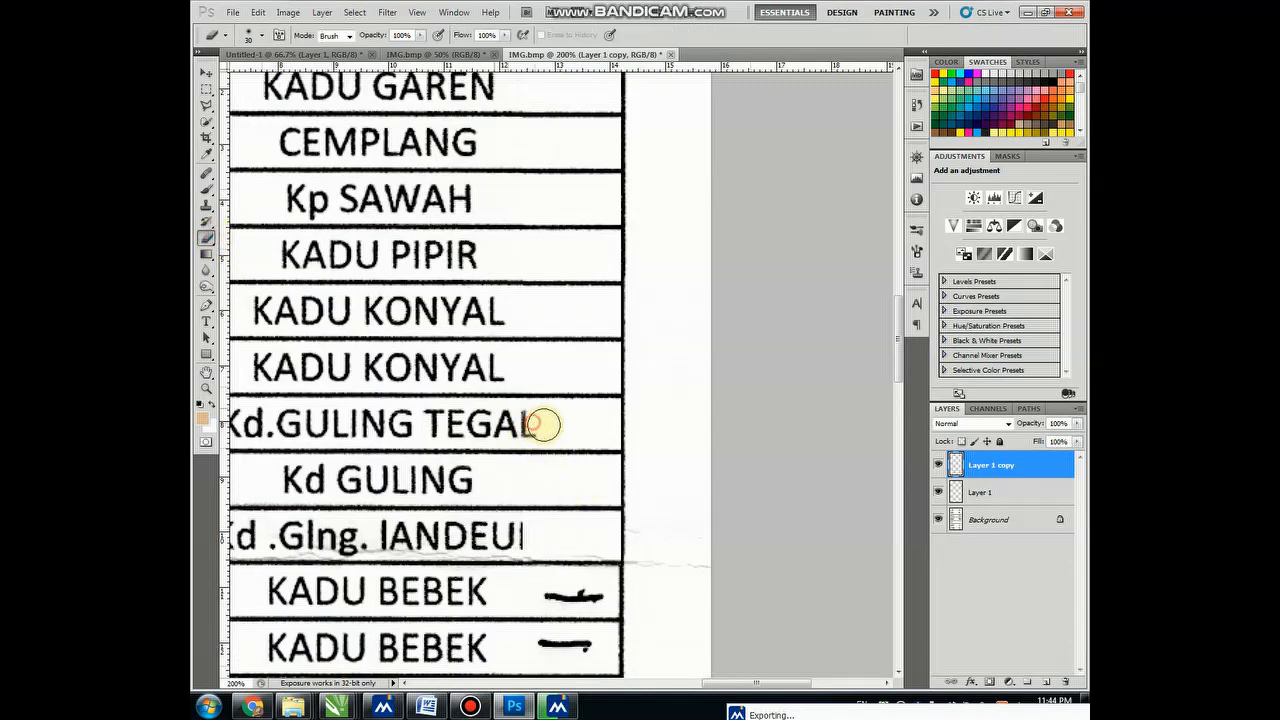
pyautogui.moveTo(523, 531); pyautogui.dragTo(538, 535)
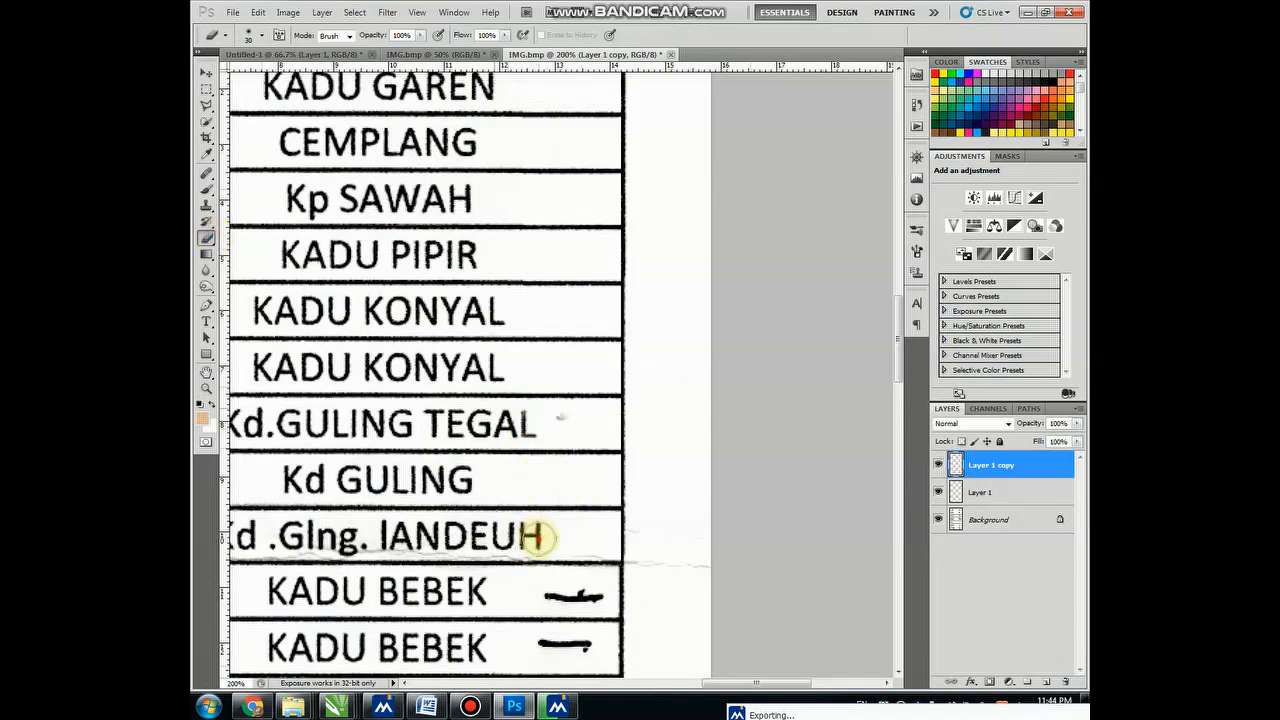
# Duplicate the blank patch layer again and place the copy over the handwritten dashes in rows 25 to 36 of the ALAMAT column
pyautogui.moveTo(570, 360); pyautogui.dragTo(553, 226)
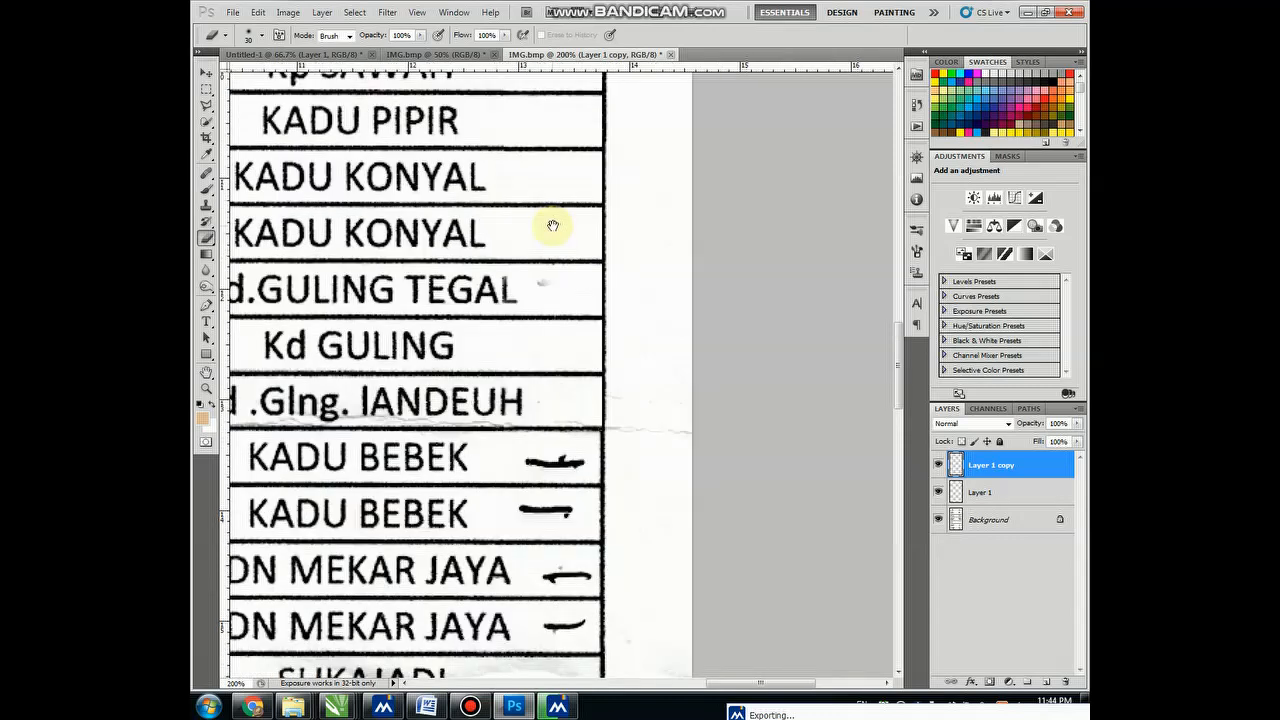
pyautogui.press('z')
pyautogui.keyDown('alt'); pyautogui.click(580, 400); pyautogui.keyUp('alt')
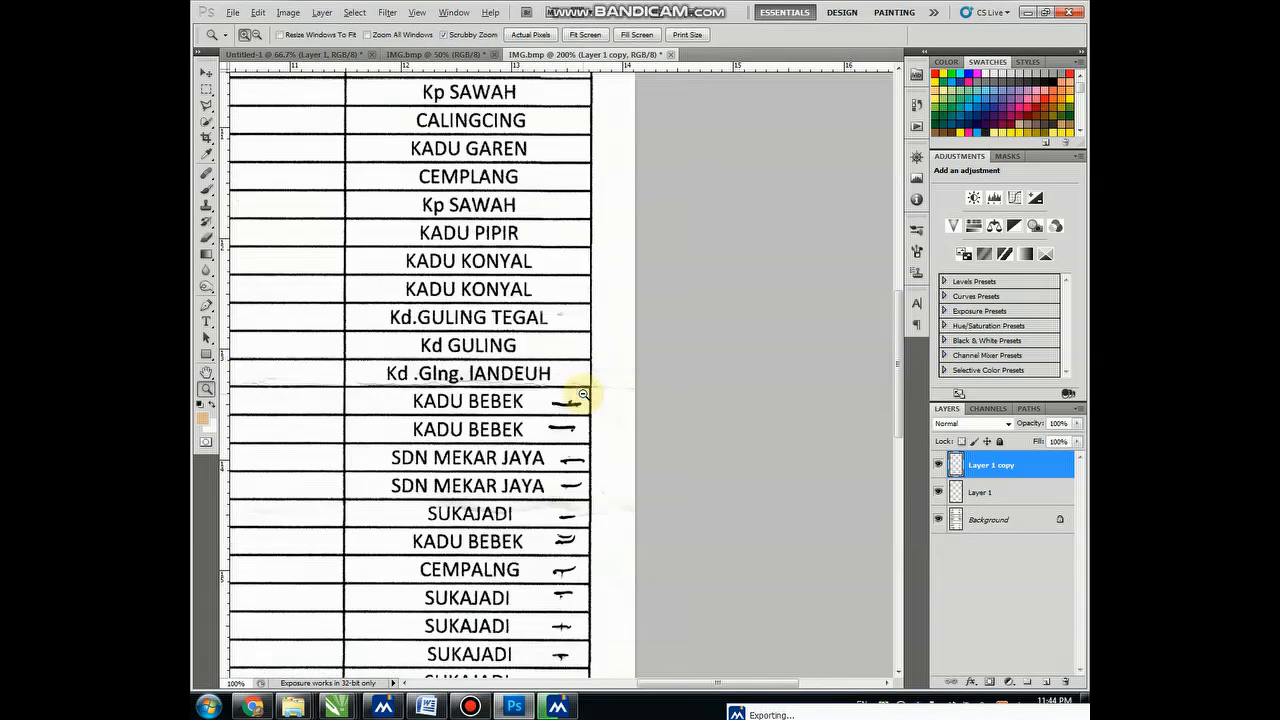
pyautogui.keyDown('alt'); pyautogui.click(583, 394); pyautogui.keyUp('alt')
pyautogui.hotkey('ctrl', 'j')
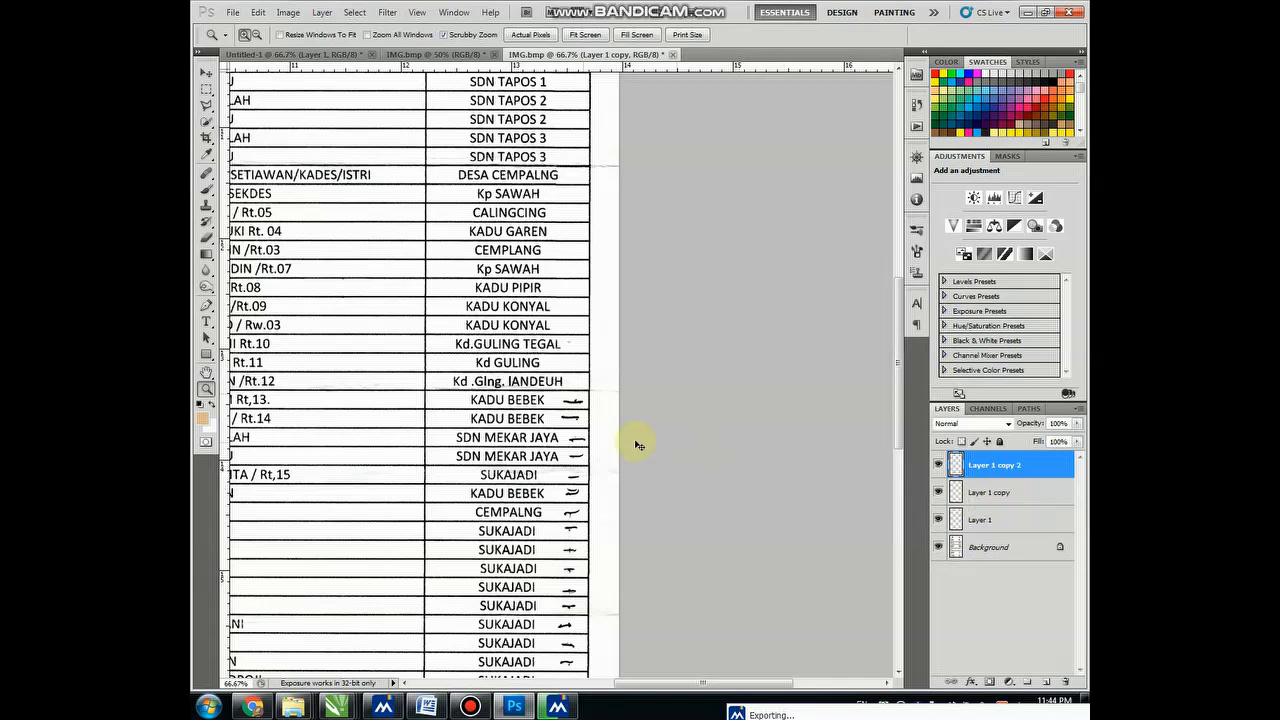
pyautogui.moveTo(580, 291); pyautogui.dragTo(570, 513)
# Erase the new patch's edge where it cuts off the last letter of SDN MEKAR JAYA in rows 27 and 28
pyautogui.click(580, 425)
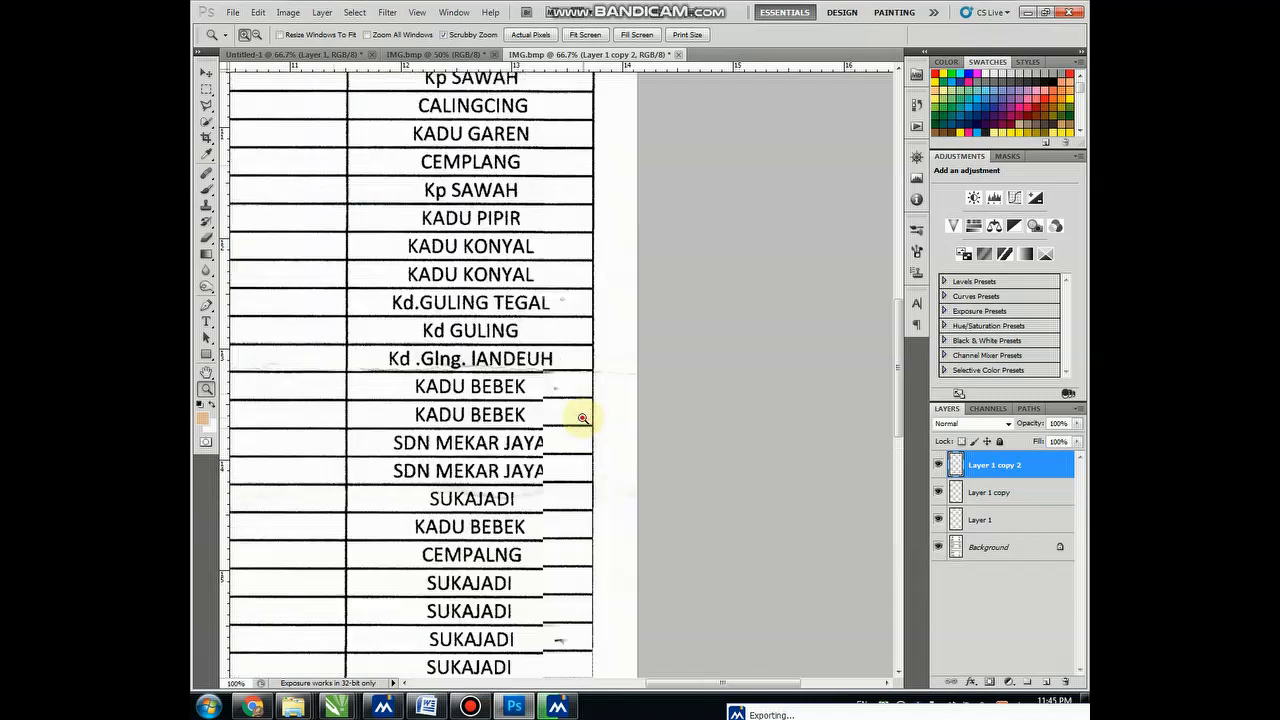
pyautogui.click(565, 386)
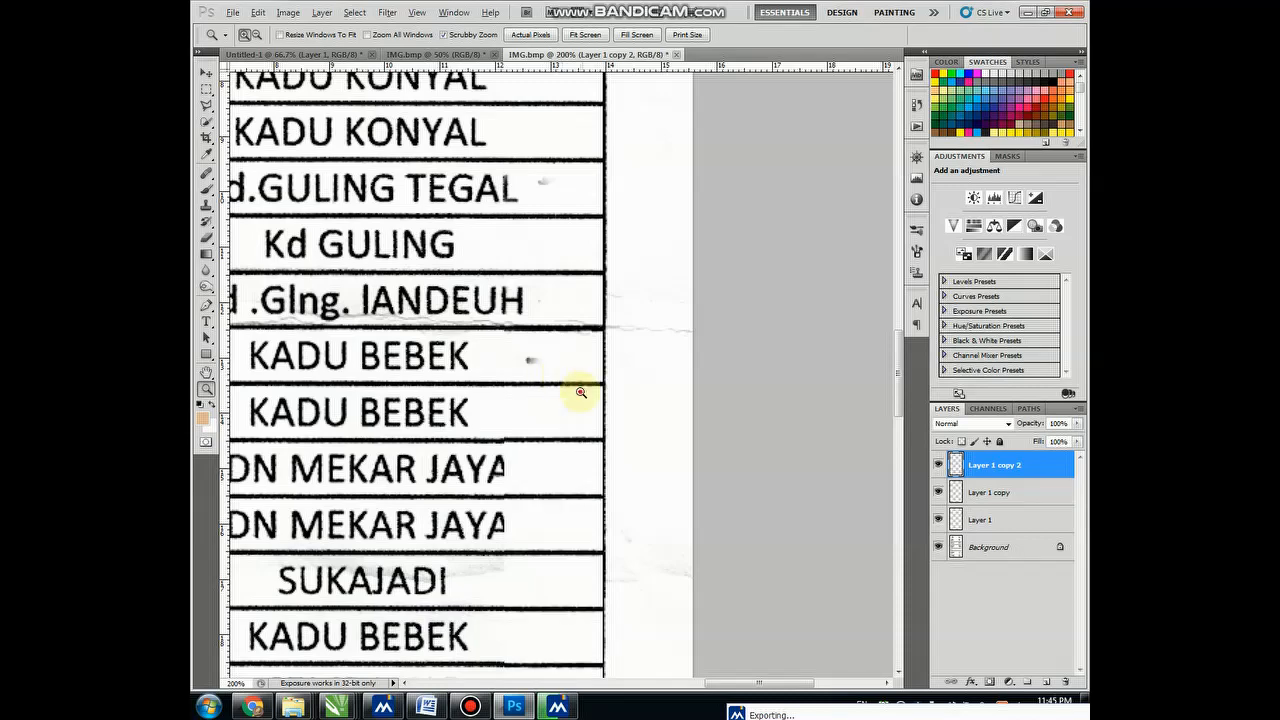
pyautogui.keyDown('alt'); pyautogui.click(572, 390); pyautogui.keyUp('alt')
pyautogui.click(560, 414)
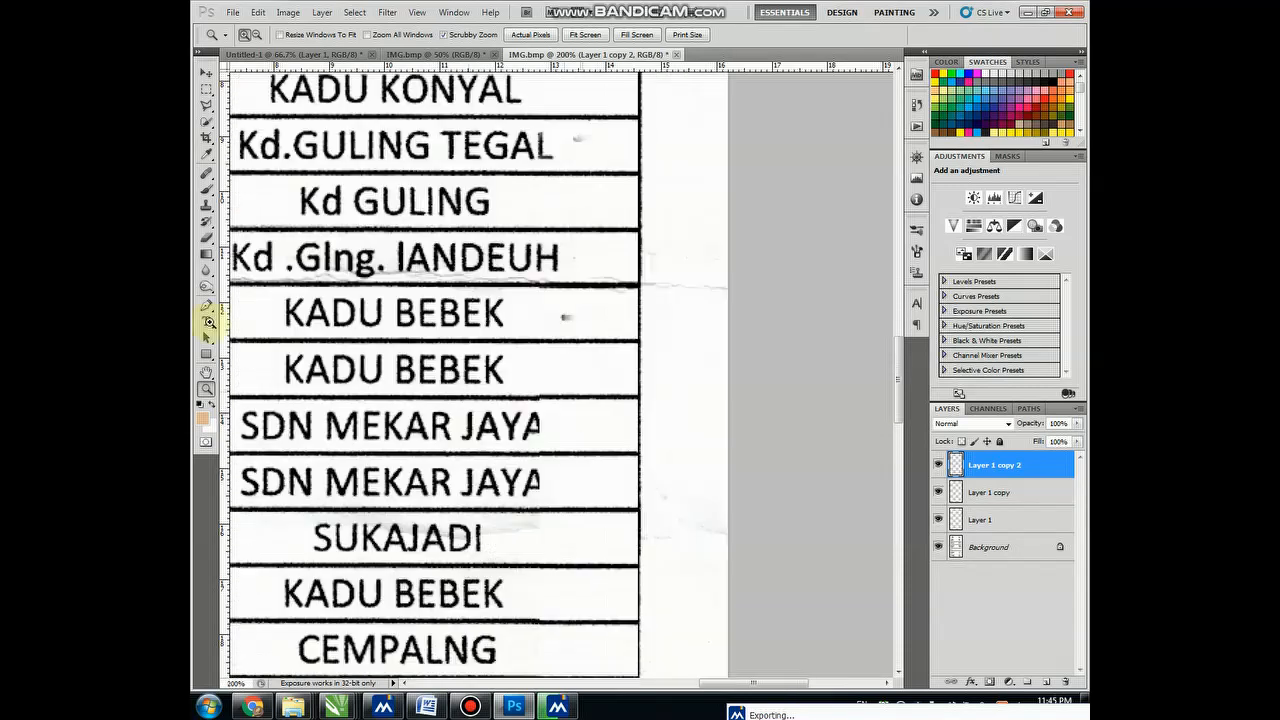
pyautogui.click(206, 238)
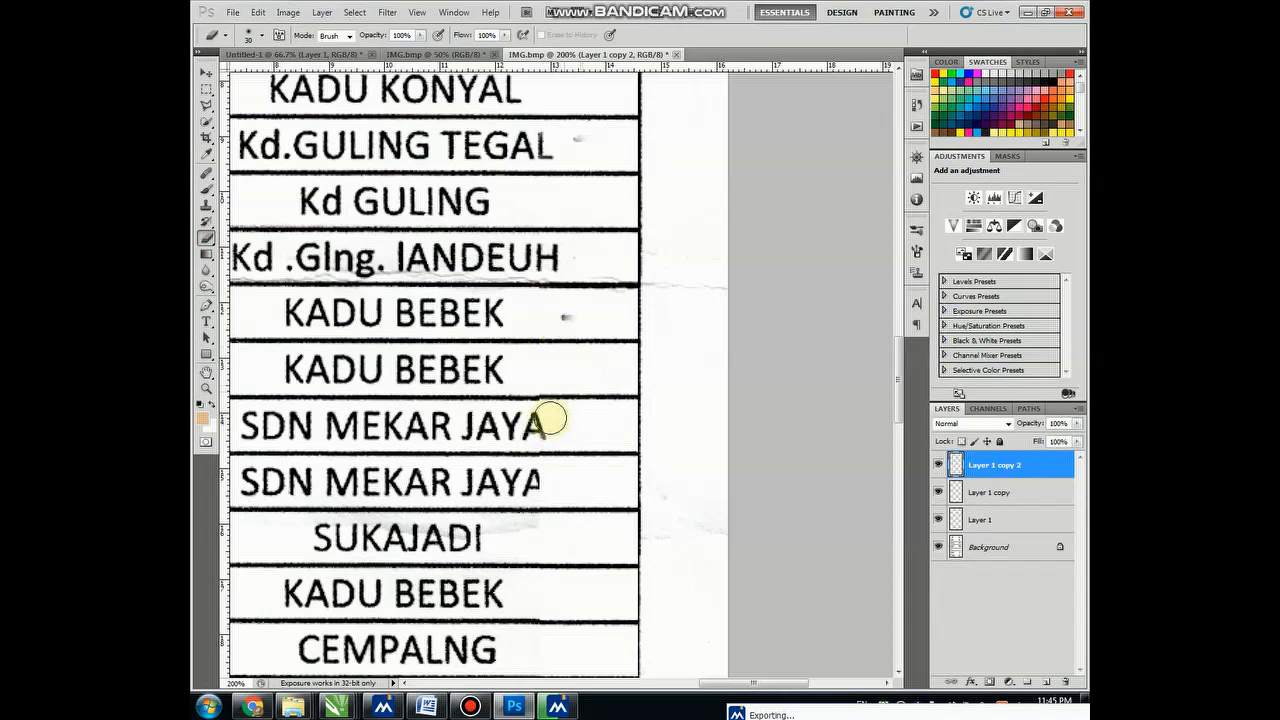
pyautogui.scroll(-5, 550, 330)
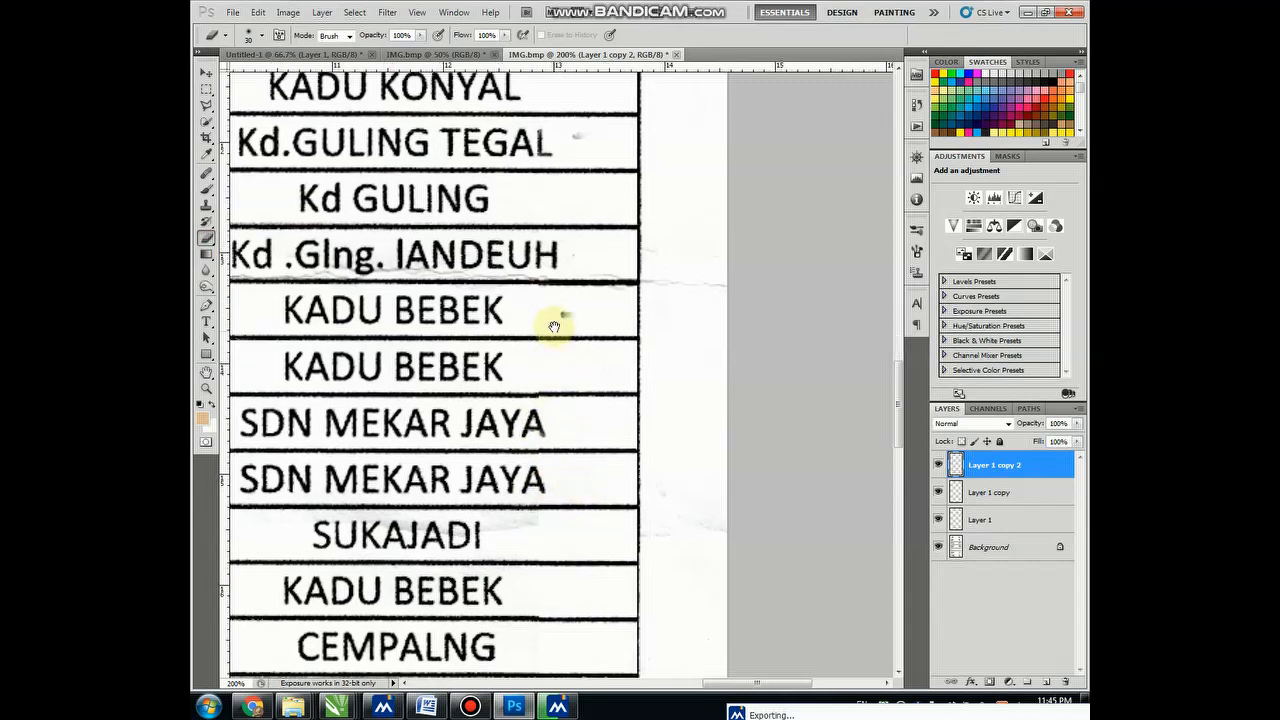
# Check the patched rows in the wider list and merge all patch layers into the background
pyautogui.press('z')
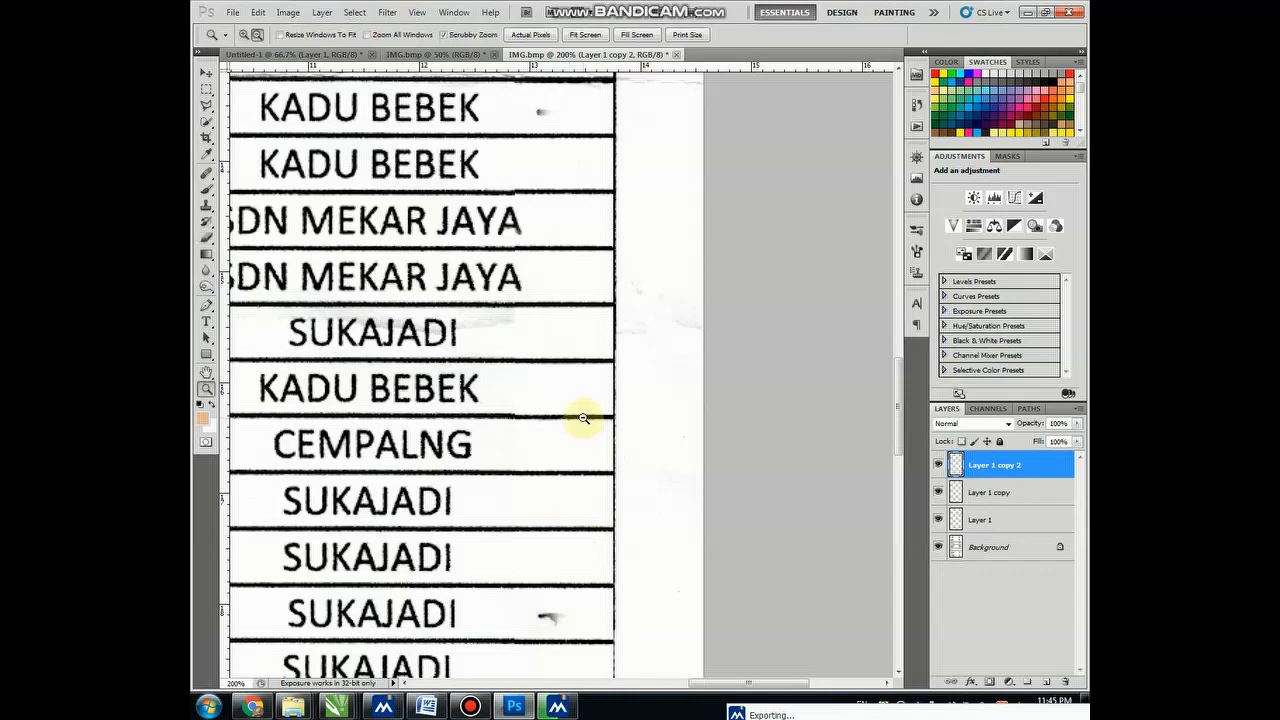
pyautogui.keyDown('alt'); pyautogui.click(583, 417); pyautogui.keyUp('alt')
pyautogui.keyDown('alt'); pyautogui.click(582, 417); pyautogui.keyUp('alt')
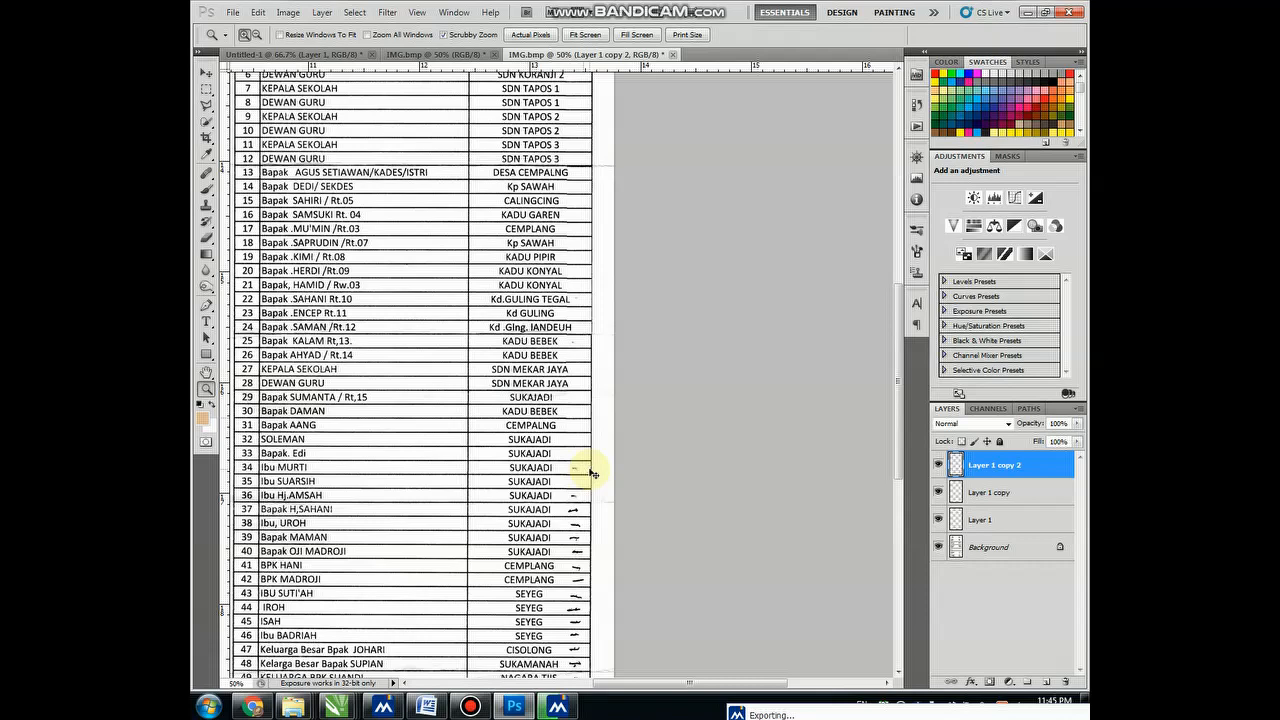
pyautogui.hotkey('ctrl', 'shift', 'e')
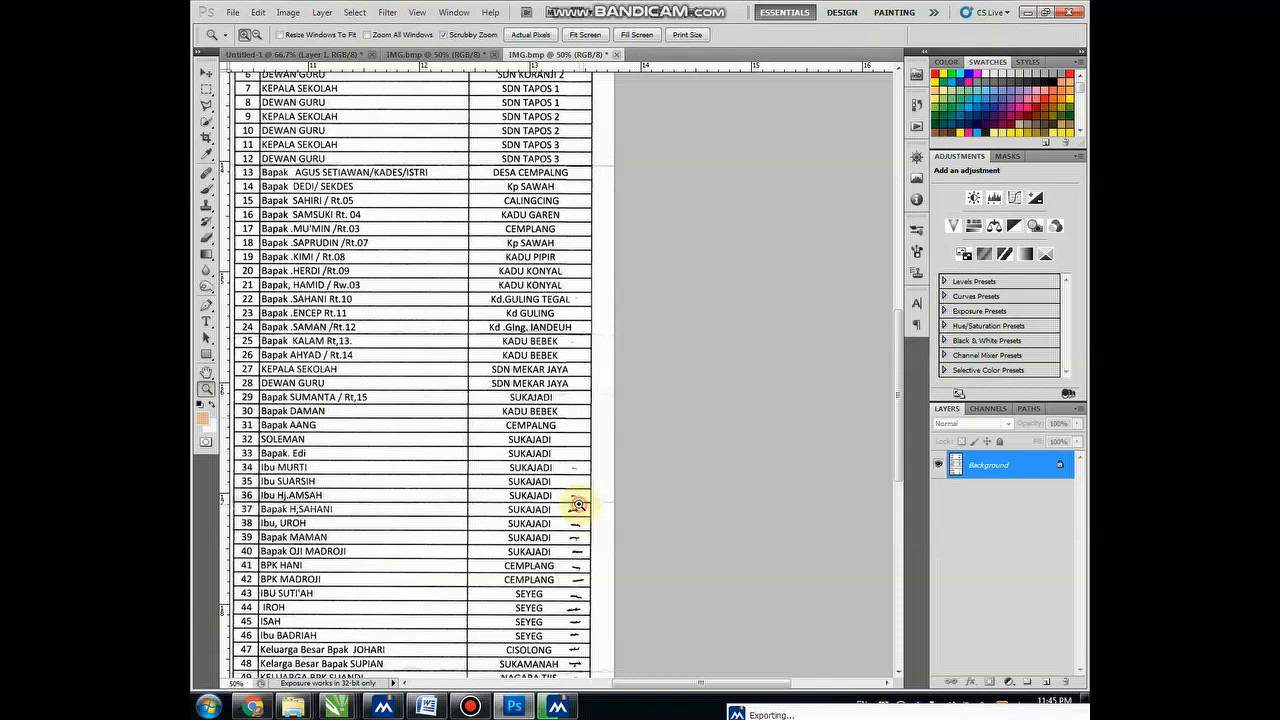
# Make white the foreground colour and paint over the leftover dash in row 34 with a Brush reduced to 25 px
pyautogui.click(578, 504)
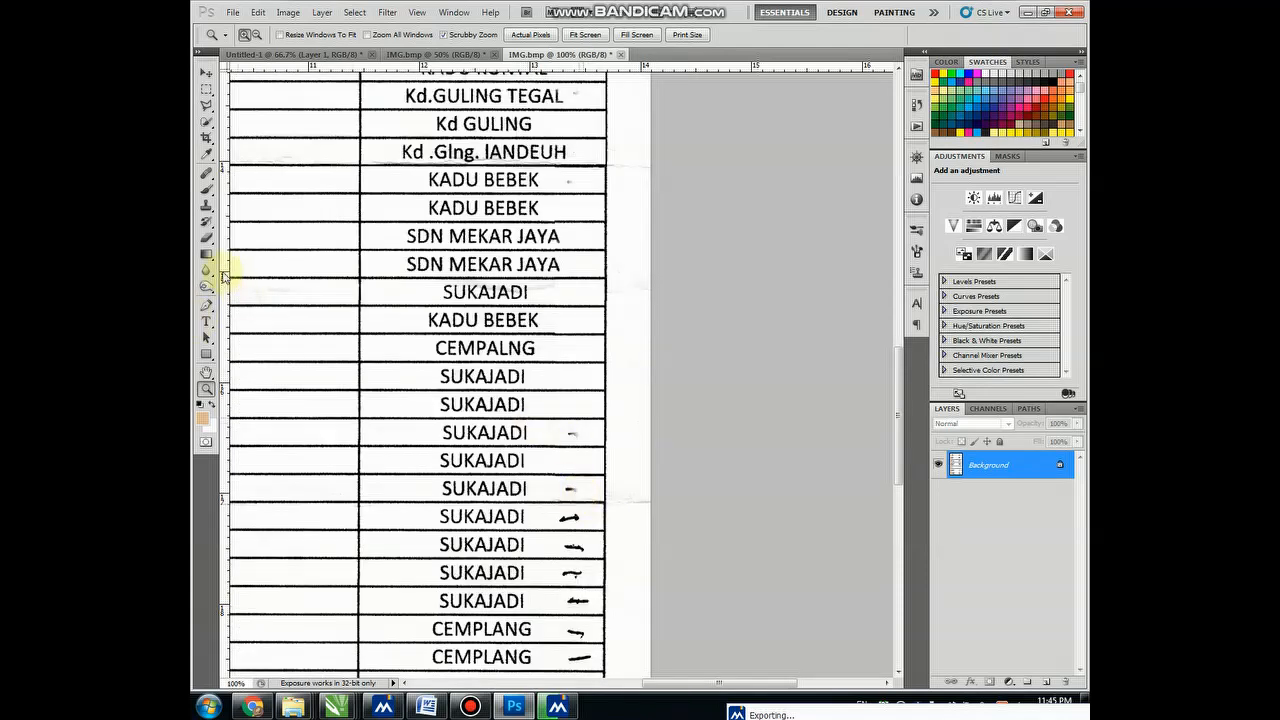
pyautogui.press('x')
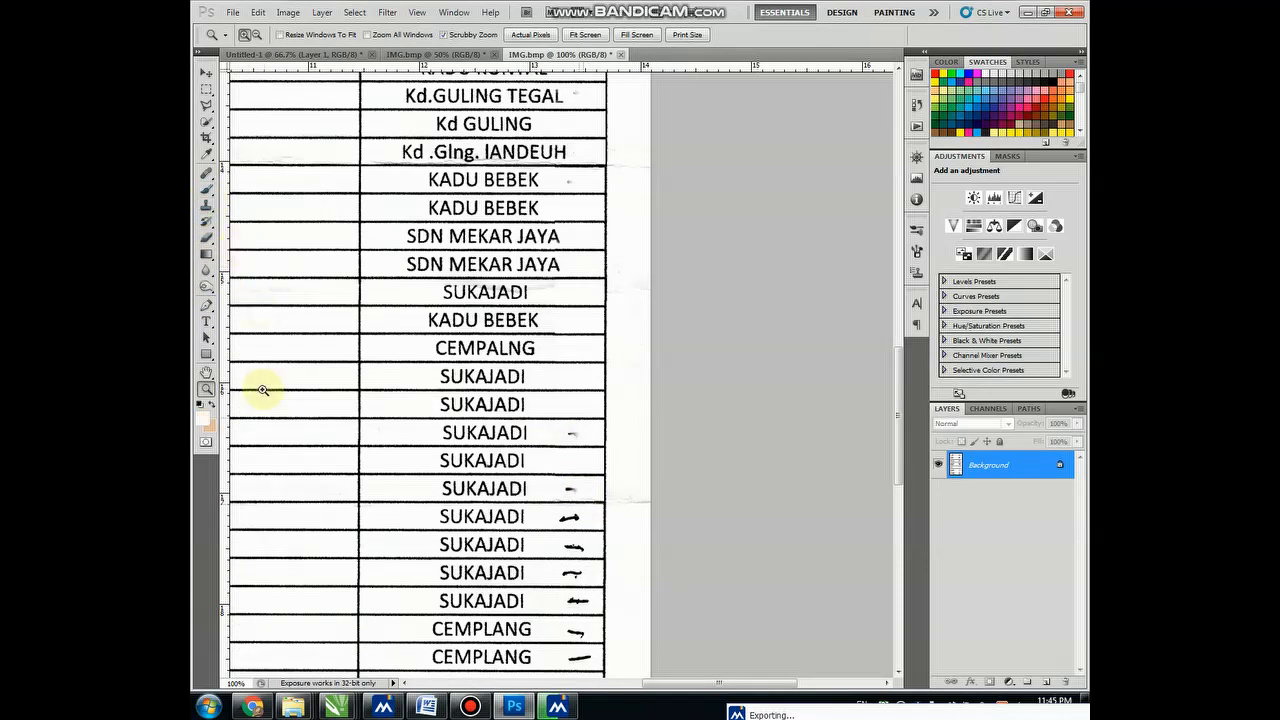
pyautogui.click(206, 192)
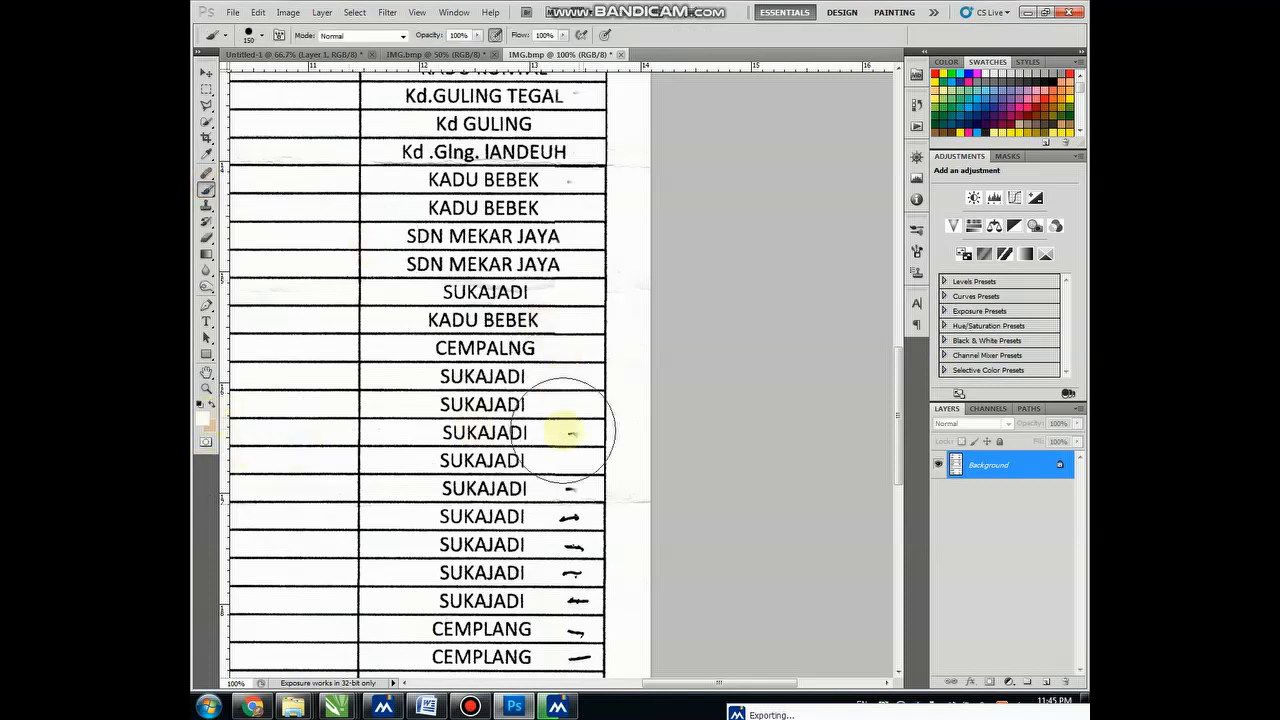
pyautogui.press('[')
pyautogui.press('[')
pyautogui.press('[')
pyautogui.press('[')
pyautogui.press('[')
pyautogui.press('[')
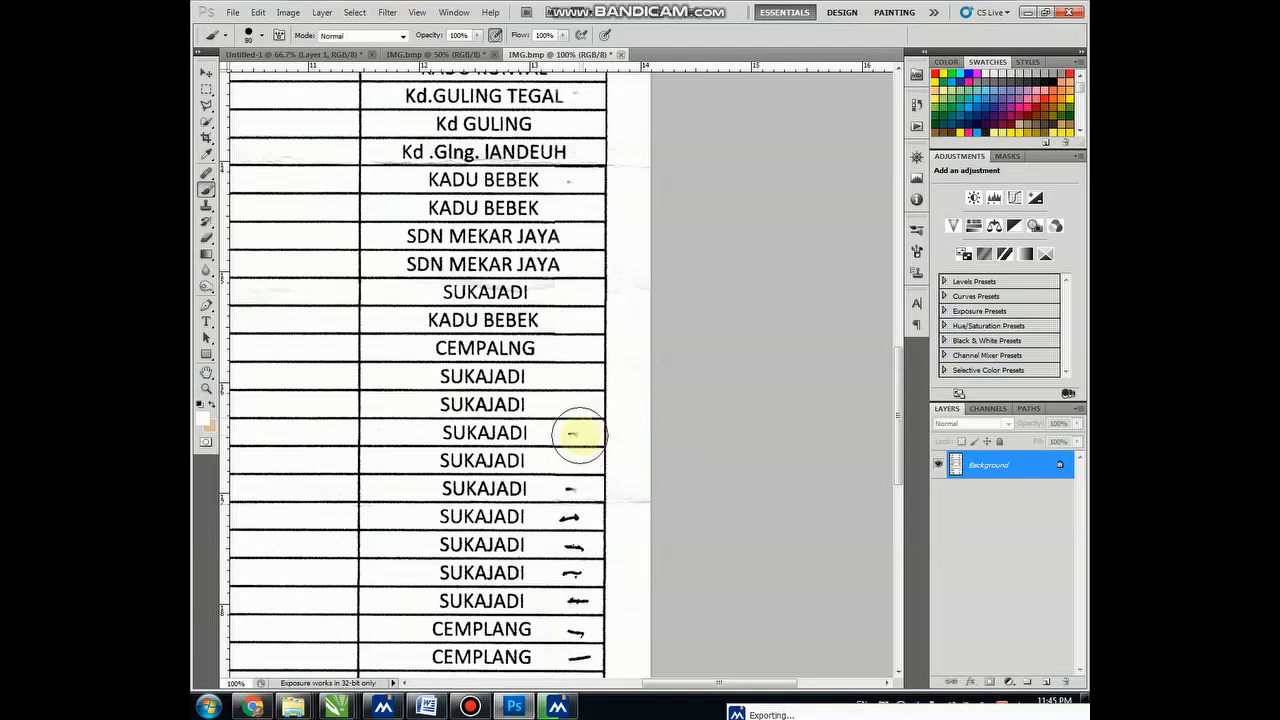
pyautogui.press('z')
pyautogui.click(591, 431)
pyautogui.click(560, 433)
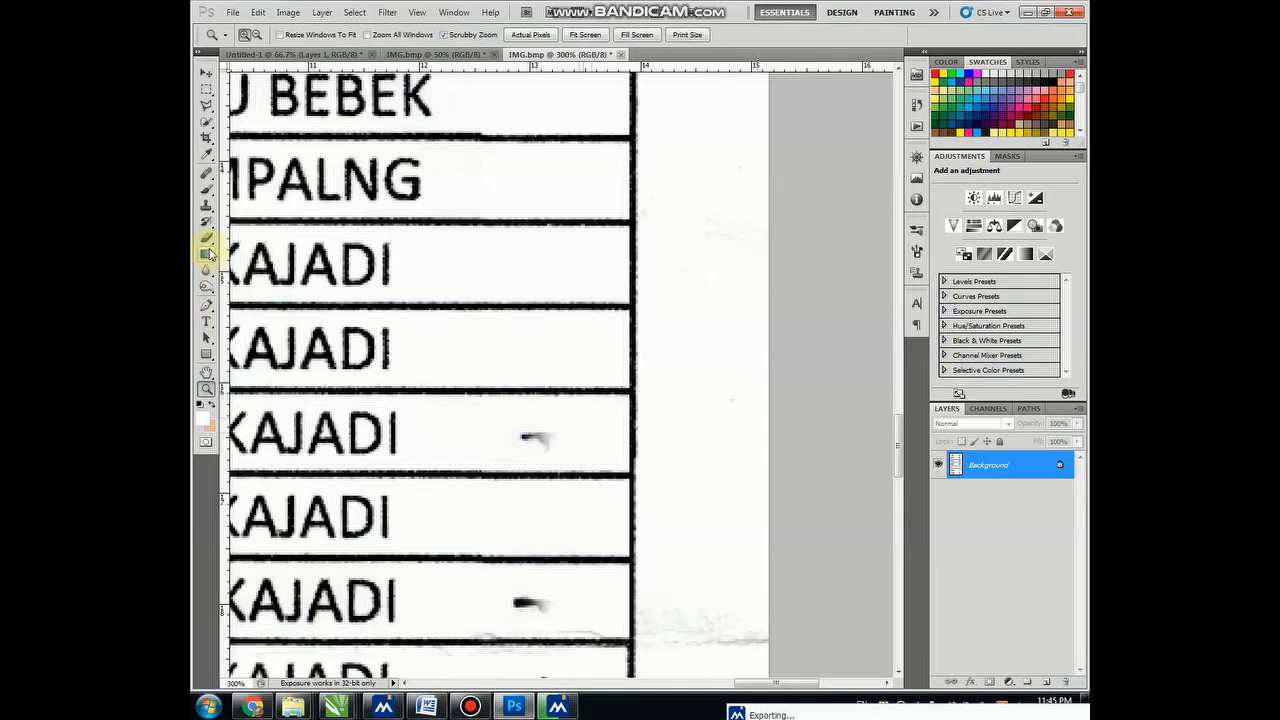
pyautogui.click(207, 190)
pyautogui.moveTo(562, 446)
pyautogui.mouseDown()
pyautogui.moveTo(549, 432)
pyautogui.moveTo(494, 429)
pyautogui.mouseUp()
pyautogui.press('[')
pyautogui.press('[')
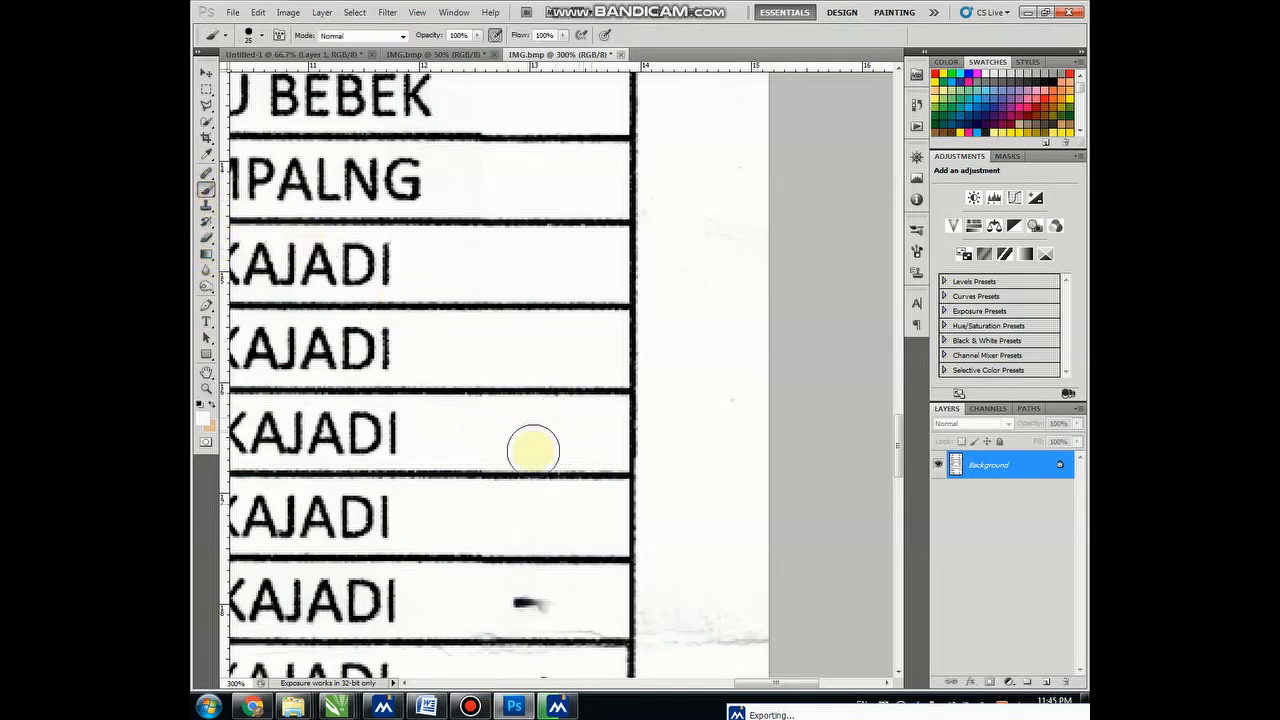
# Paint white over the leftover dash in row 36 of the ALAMAT column and check the cleaned rows
pyautogui.moveTo(543, 605); pyautogui.dragTo(511, 597)
pyautogui.press('z')
pyautogui.keyDown('alt'); pyautogui.click(534, 535); pyautogui.keyUp('alt')
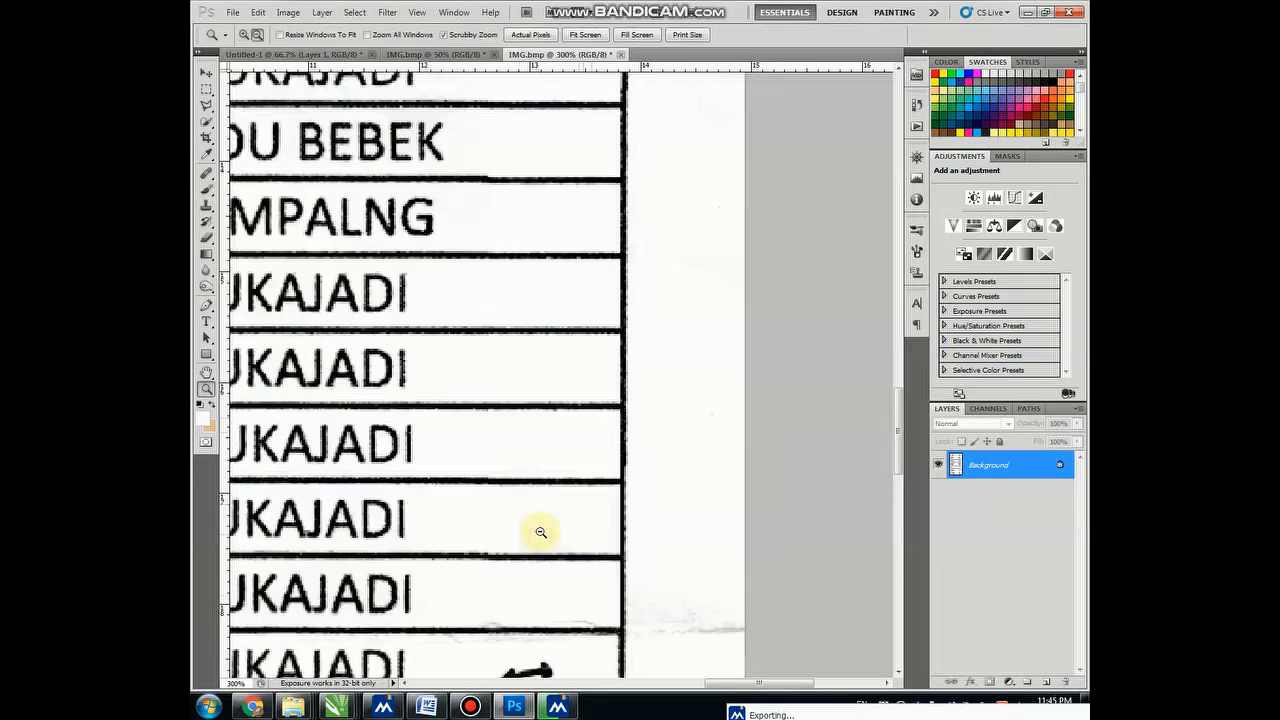
pyautogui.keyDown('alt'); pyautogui.click(530, 537); pyautogui.keyUp('alt')
pyautogui.scroll(-2, 466, 449)
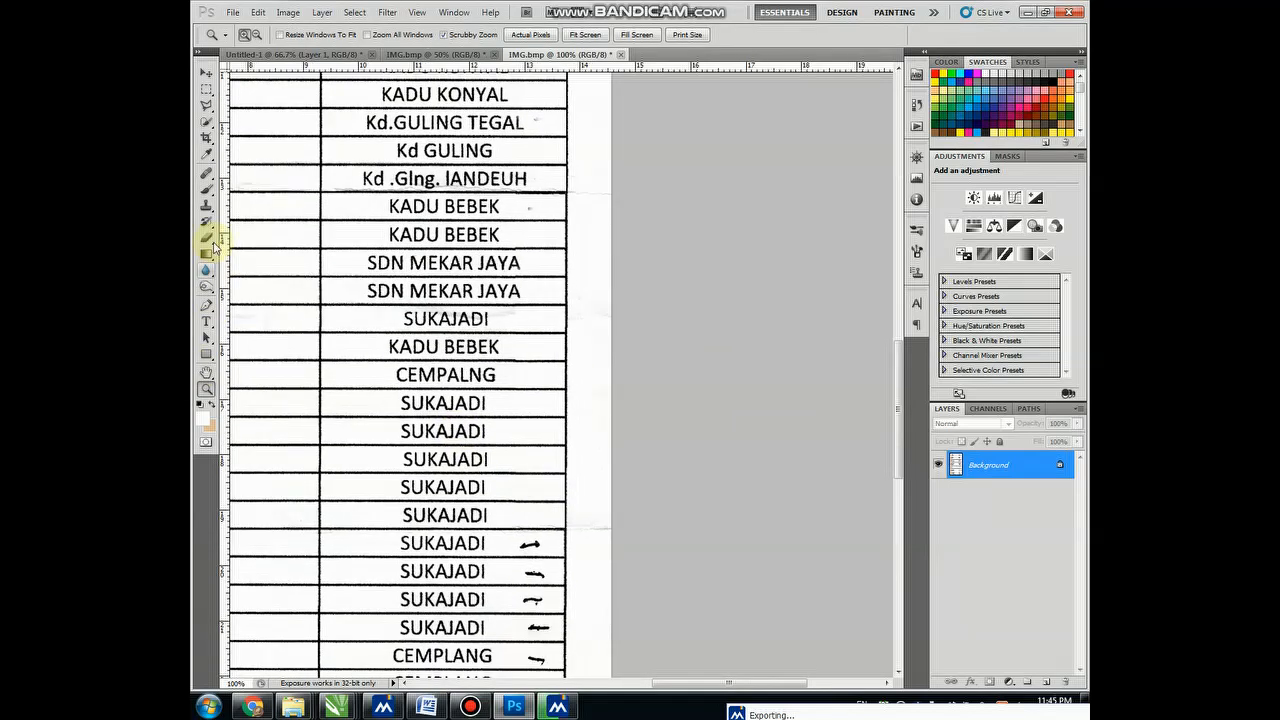
# Paint white over the handwritten dashes beside the last four SUKAJADI rows and the two CEMPLANG rows below them
pyautogui.click(207, 190)
pyautogui.click(517, 545)
pyautogui.moveTo(548, 572); pyautogui.dragTo(520, 571)
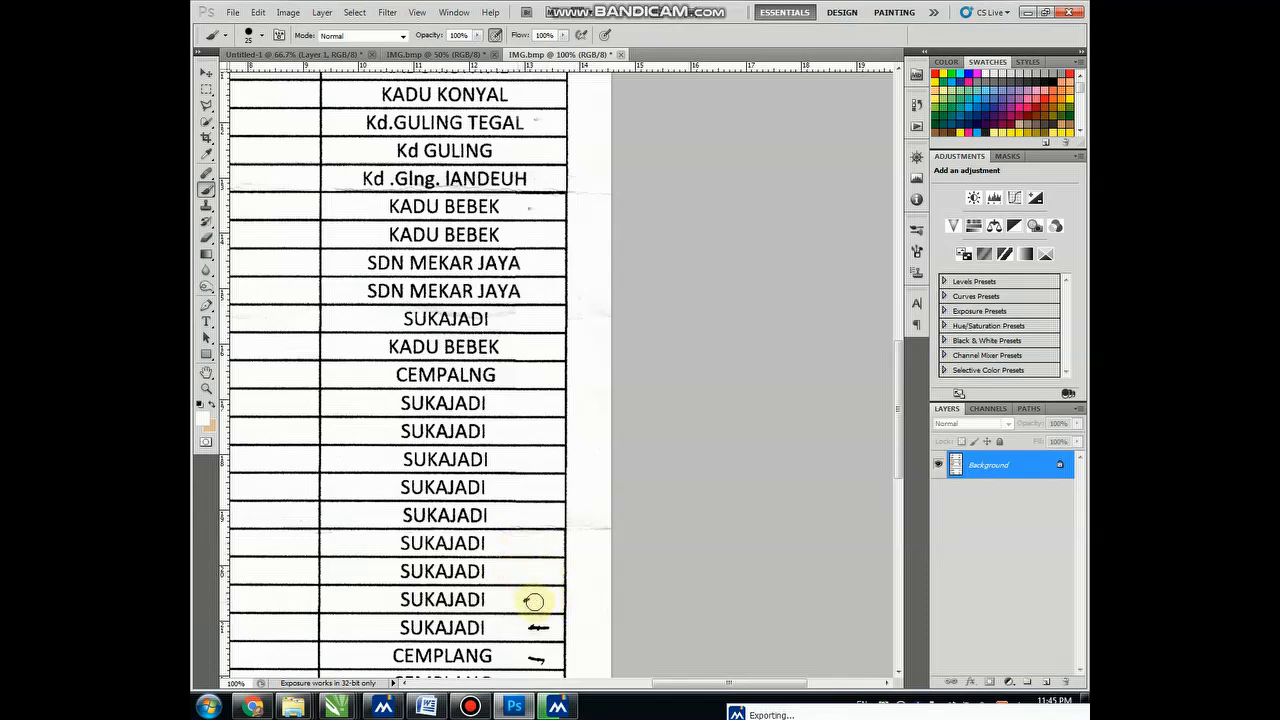
pyautogui.scroll(-5, 534, 510)
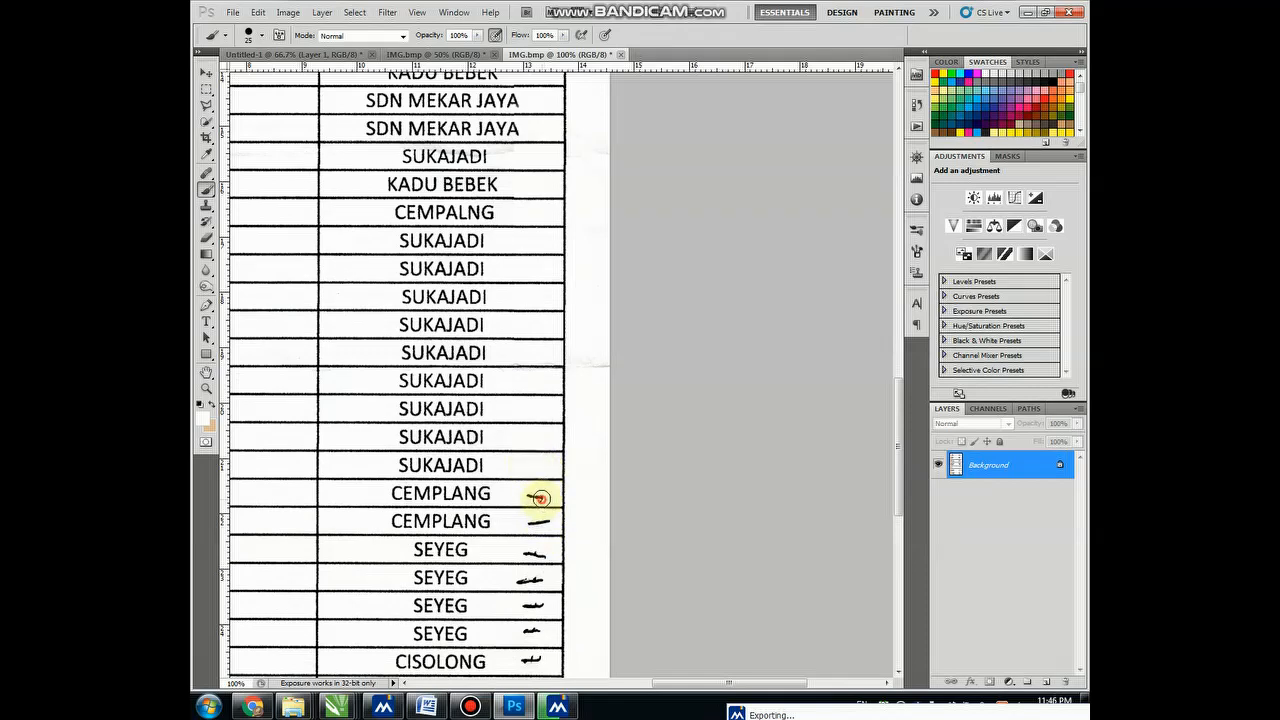
pyautogui.click(528, 495)
pyautogui.moveTo(545, 521); pyautogui.dragTo(524, 522)
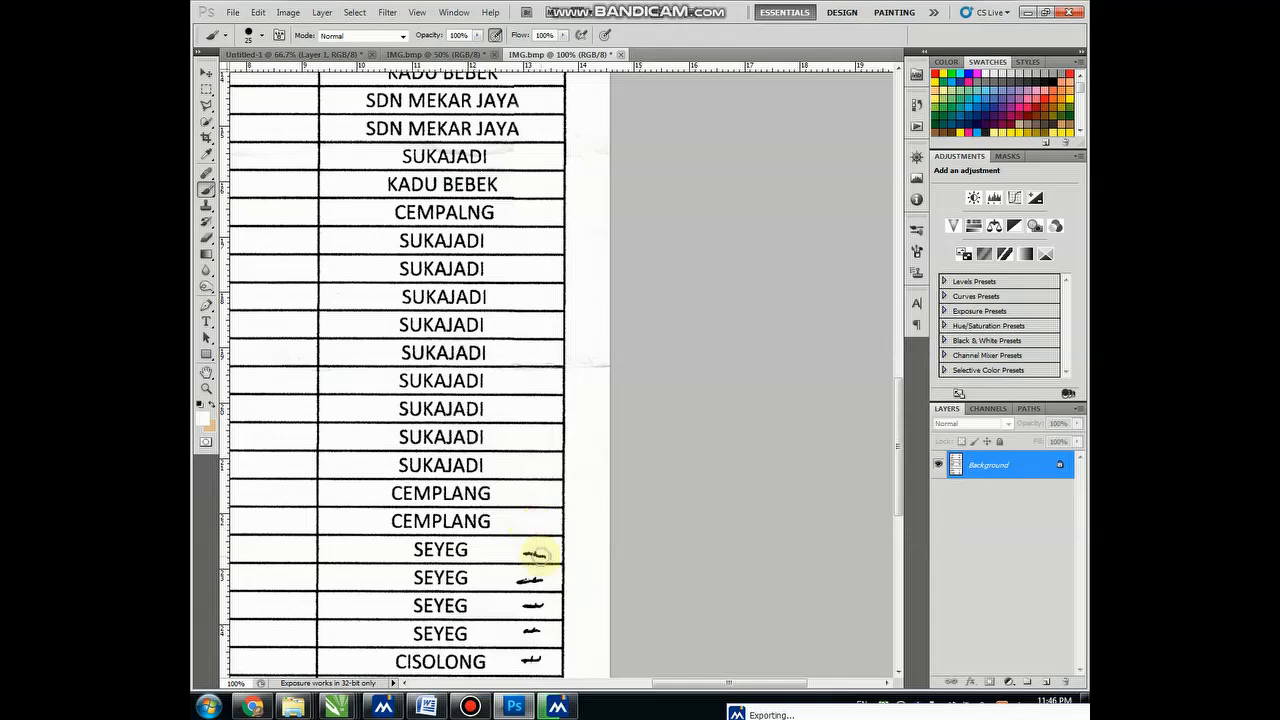
# Paint white over the handwritten marks from the SEYEG rows down to TANJUNG KULON, including the speck outside the table border
pyautogui.click(524, 552)
pyautogui.moveTo(540, 580)
pyautogui.mouseDown()
pyautogui.moveTo(523, 578)
pyautogui.moveTo(523, 605)
pyautogui.mouseUp()
pyautogui.scroll(-5, 523, 449)
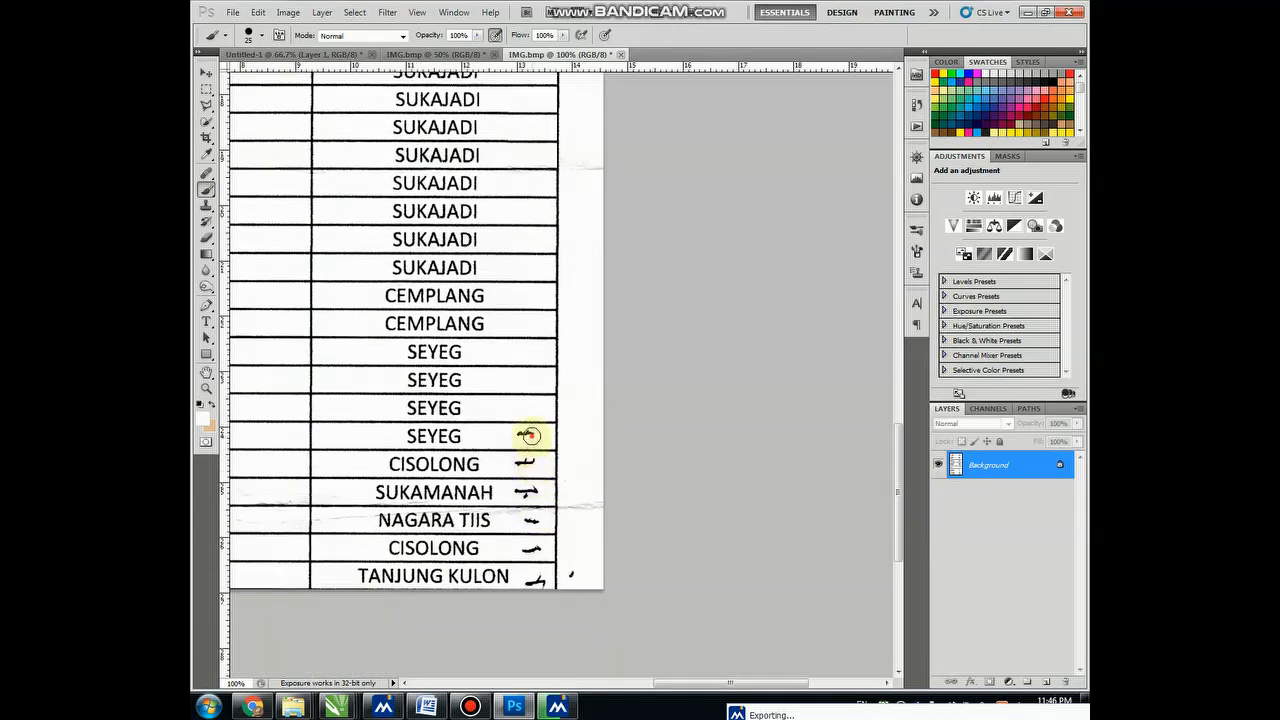
pyautogui.moveTo(528, 460); pyautogui.dragTo(514, 463)
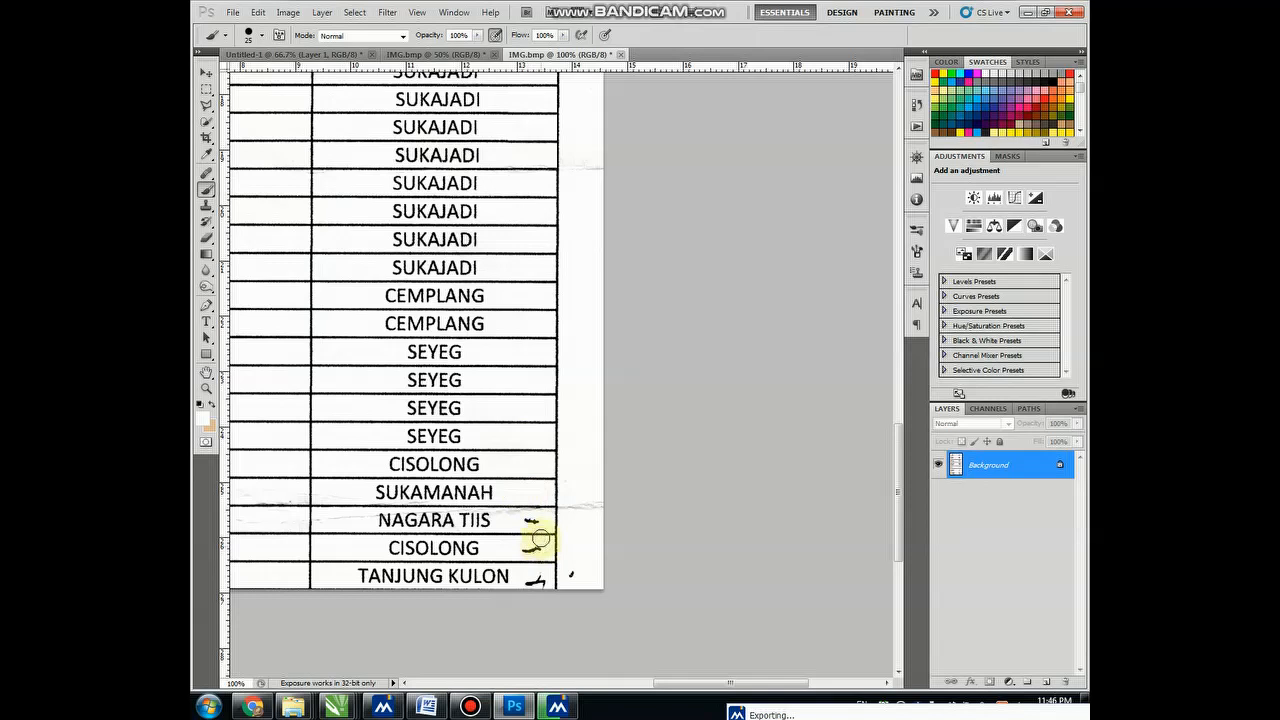
pyautogui.moveTo(528, 517)
pyautogui.mouseDown()
pyautogui.moveTo(539, 551)
pyautogui.moveTo(519, 551)
pyautogui.moveTo(537, 585)
pyautogui.moveTo(529, 578)
pyautogui.moveTo(566, 570)
pyautogui.mouseUp()
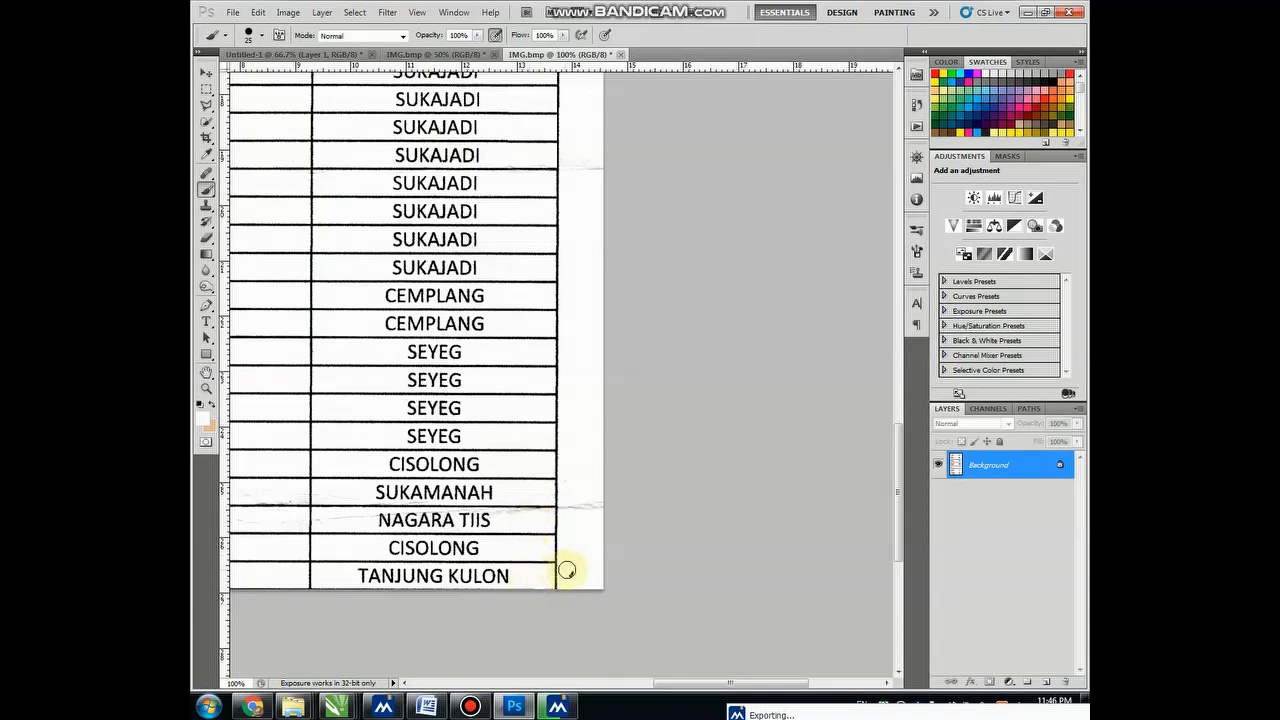
# Check the cleaned ALAMAT column in the view of the whole page
pyautogui.press('z')
pyautogui.keyDown('alt'); pyautogui.click(491, 434); pyautogui.keyUp('alt')
pyautogui.keyDown('alt'); pyautogui.click(495, 420); pyautogui.keyUp('alt')
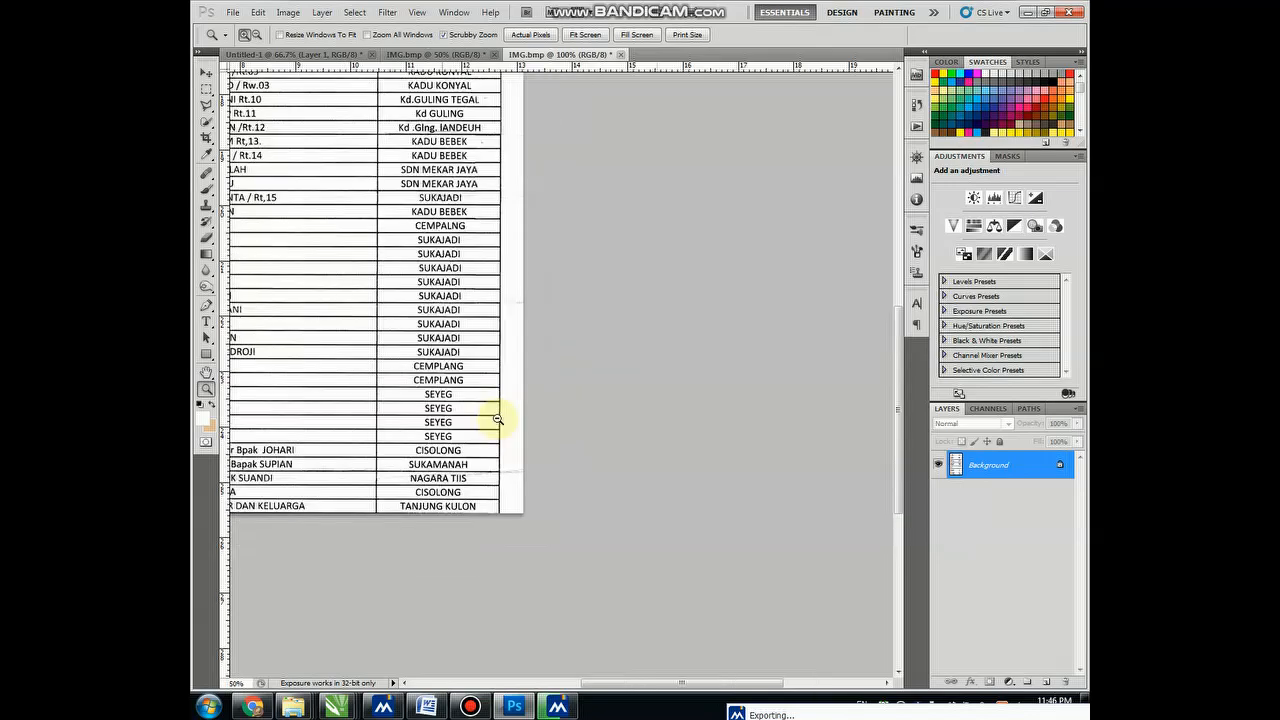
pyautogui.keyDown('alt'); pyautogui.click(490, 400); pyautogui.keyUp('alt')
pyautogui.keyDown('alt'); pyautogui.click(490, 390); pyautogui.keyUp('alt')
pyautogui.keyDown('alt'); pyautogui.click(487, 372); pyautogui.keyUp('alt')
pyautogui.click(531, 338)
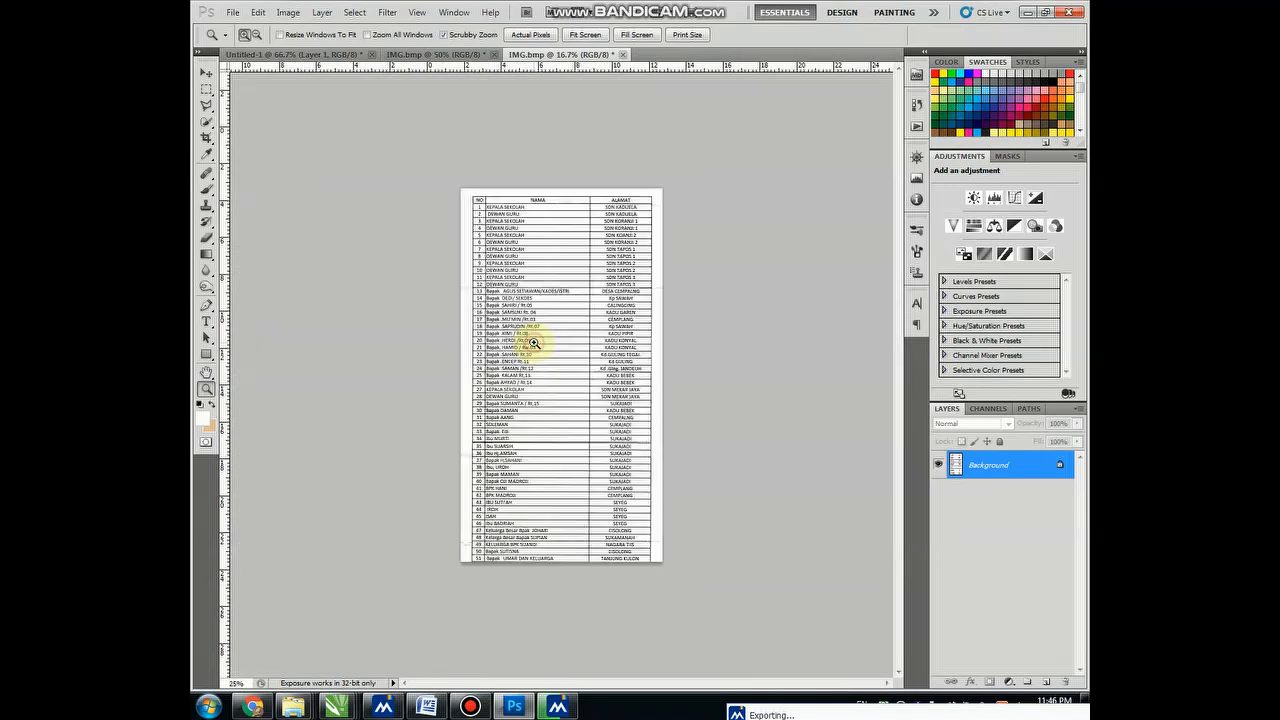
# Copy the final N of the name in row 18 to a new layer and place it over the R of row 20's name
pyautogui.click(534, 345)
pyautogui.click(457, 343)
pyautogui.click(469, 334)
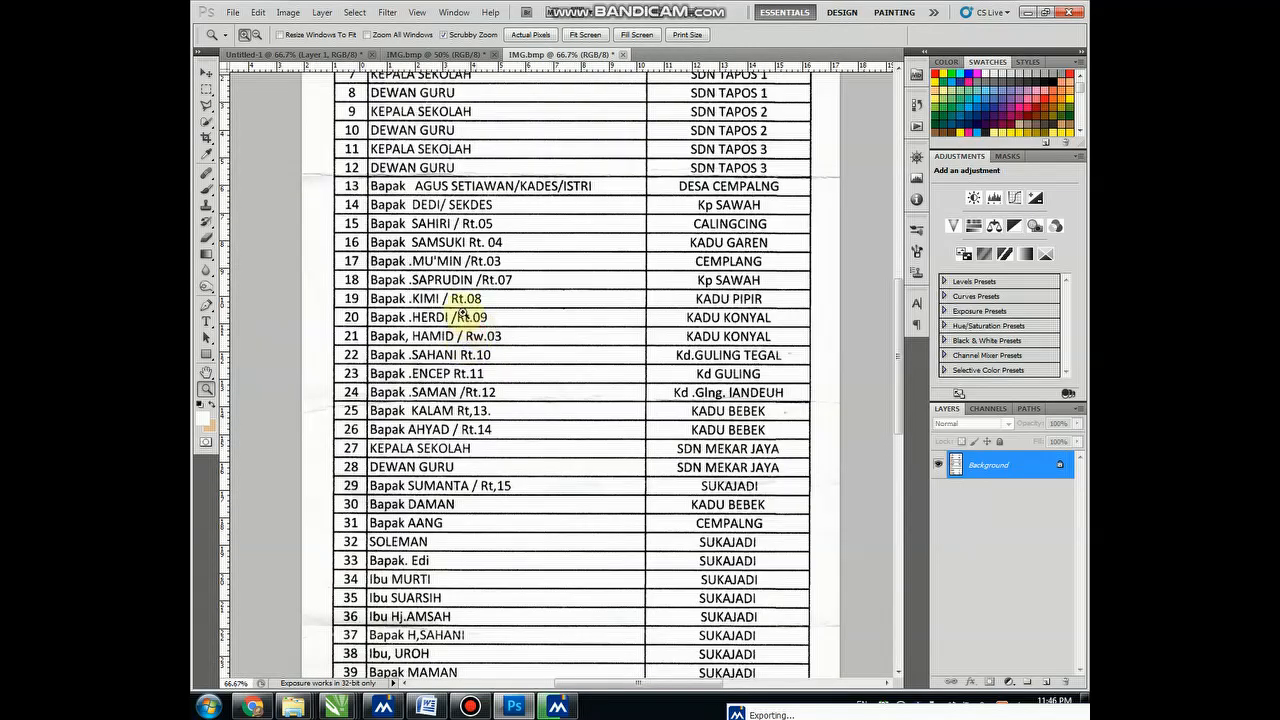
pyautogui.click(449, 300)
pyautogui.moveTo(480, 212); pyautogui.dragTo(510, 290)
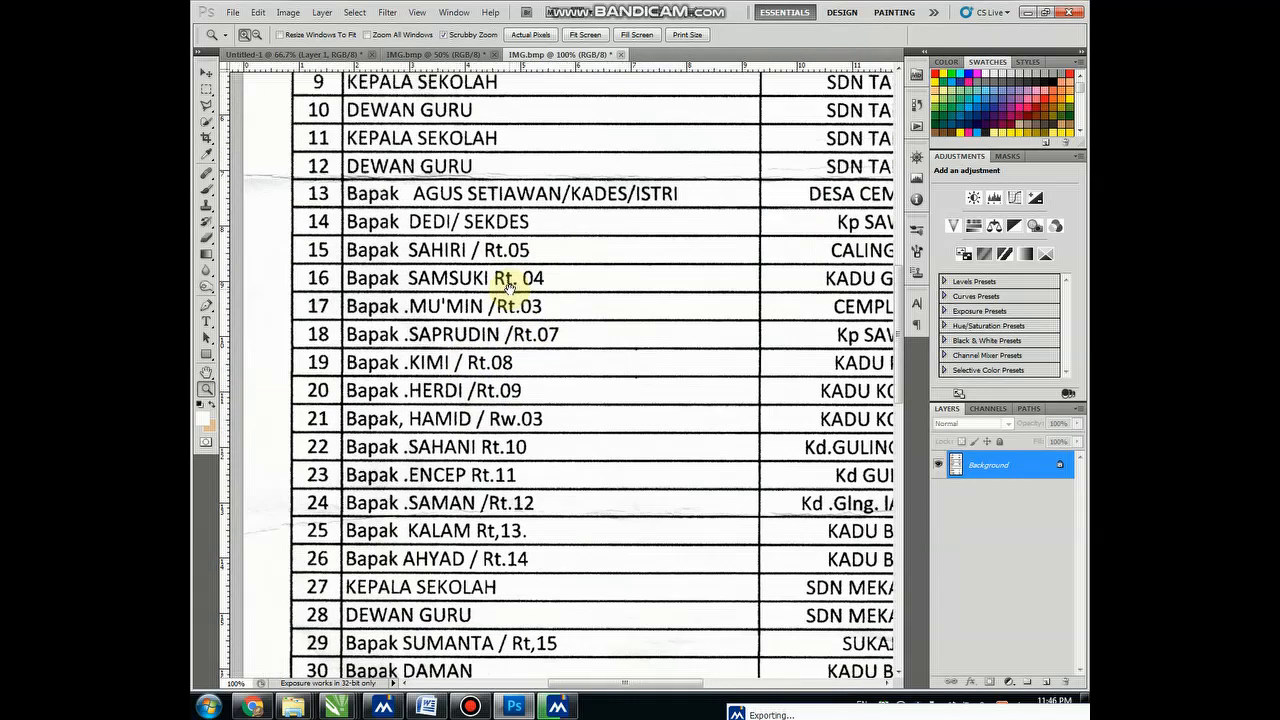
pyautogui.click(498, 283)
pyautogui.click(490, 280)
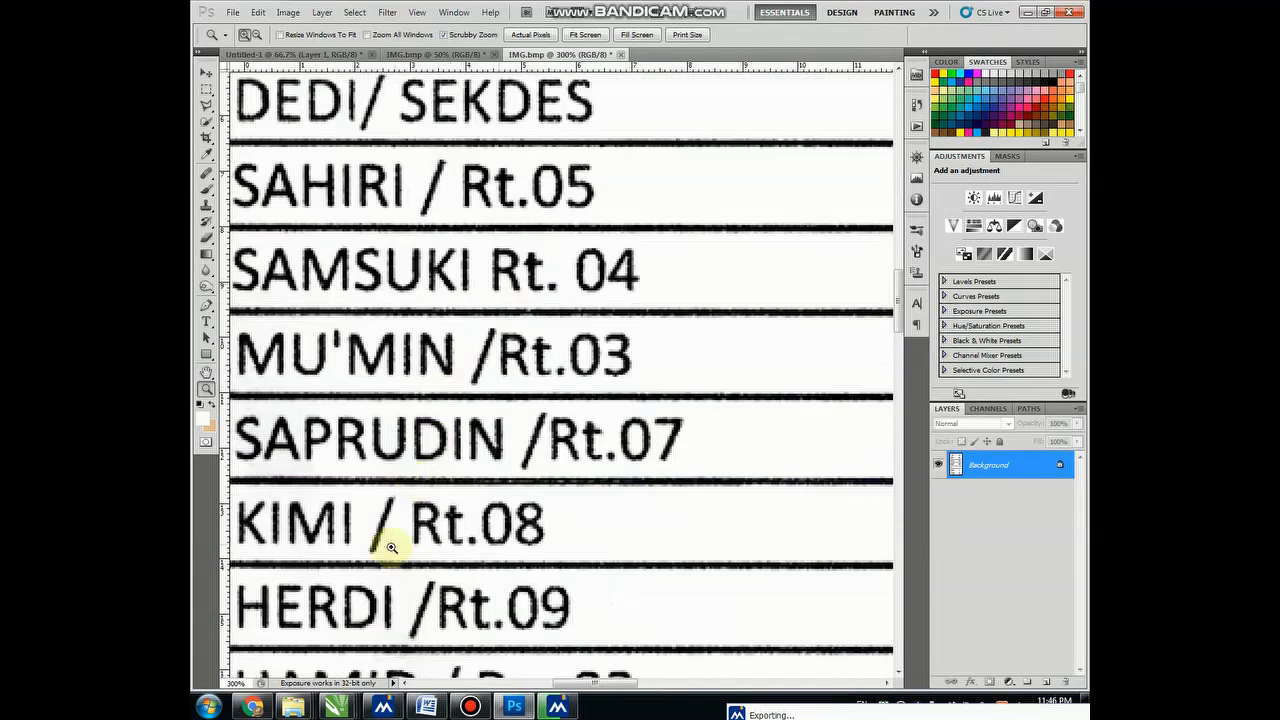
pyautogui.moveTo(445, 512); pyautogui.dragTo(514, 429)
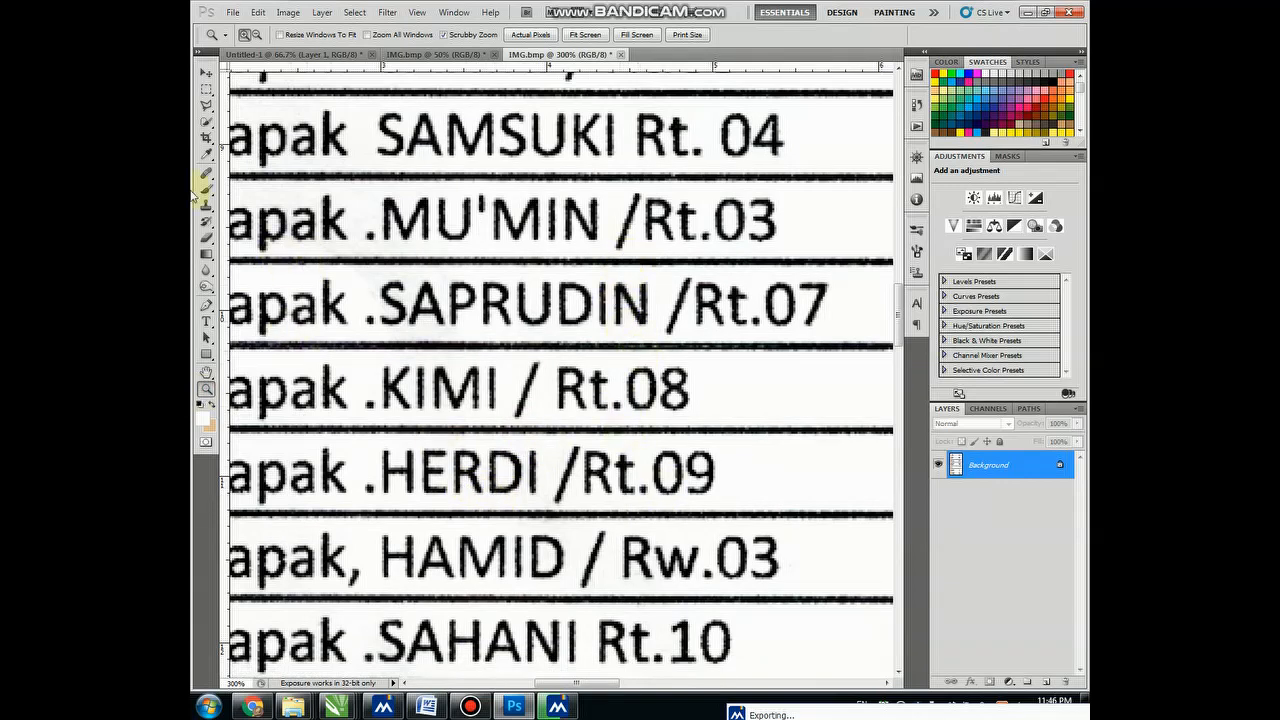
pyautogui.click(207, 93)
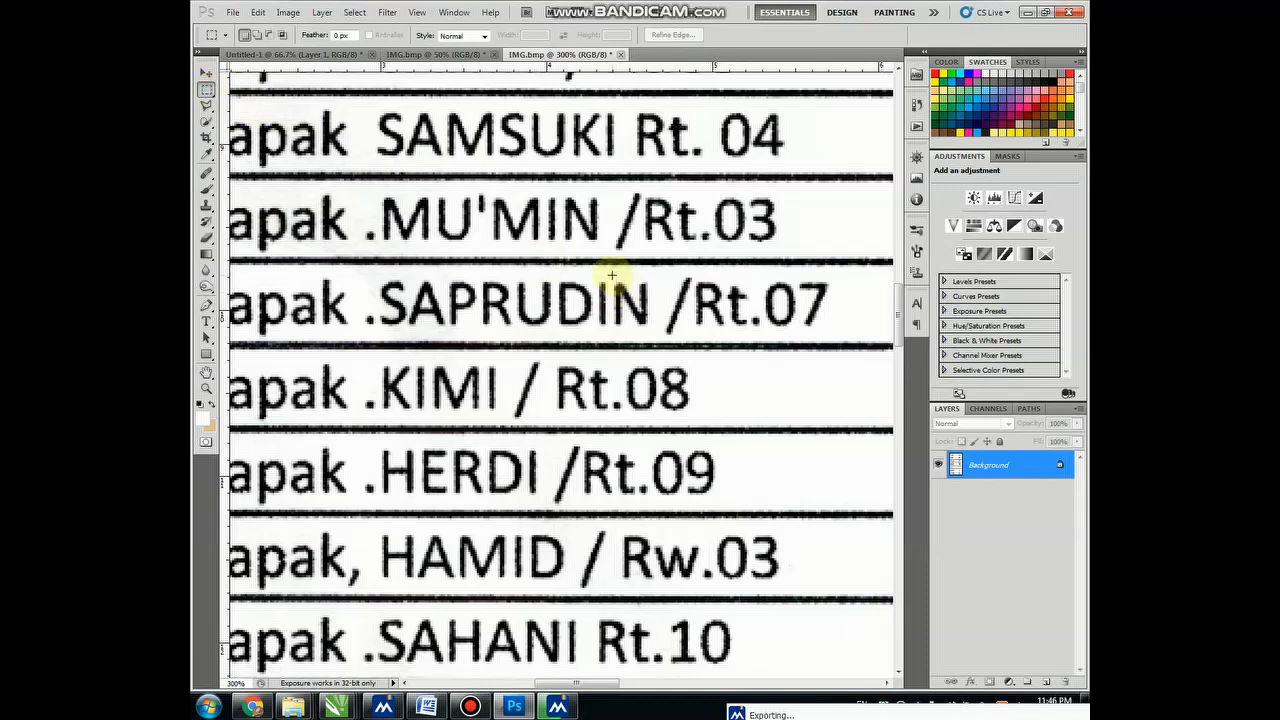
pyautogui.moveTo(636, 318); pyautogui.dragTo(651, 330)
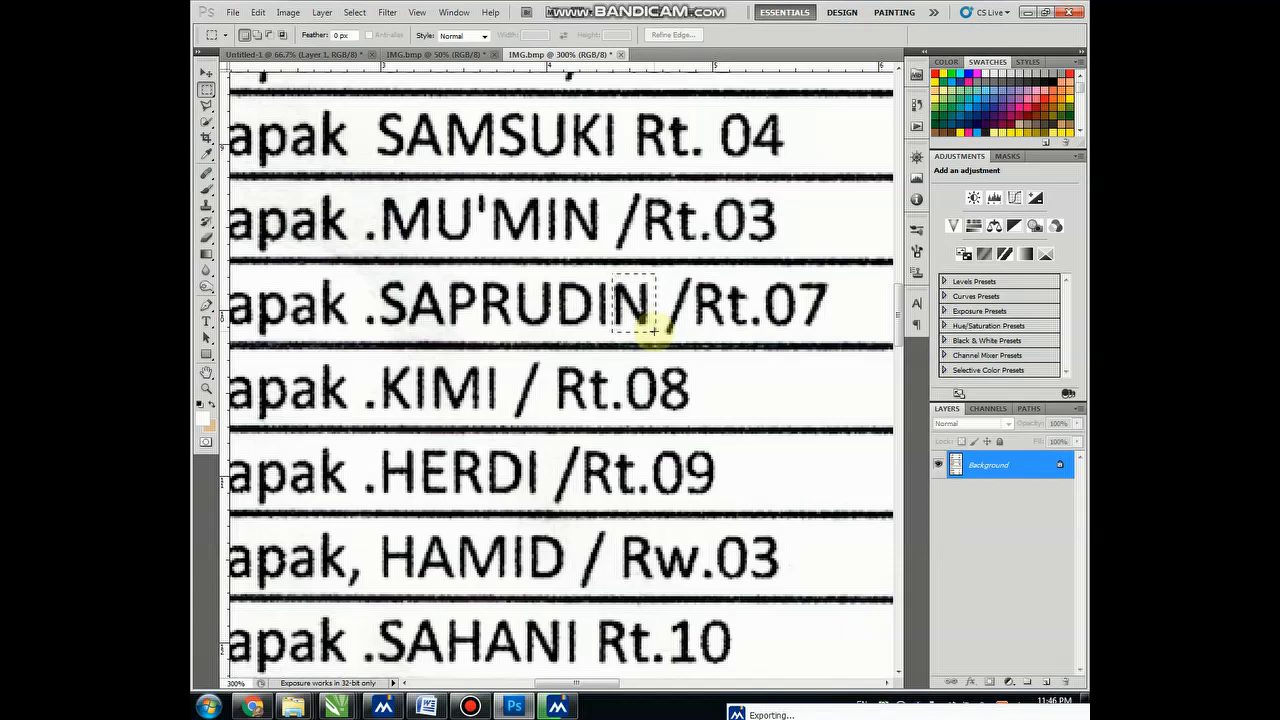
pyautogui.moveTo(651, 331); pyautogui.dragTo(465, 480)
pyautogui.hotkey('ctrl', 'j')
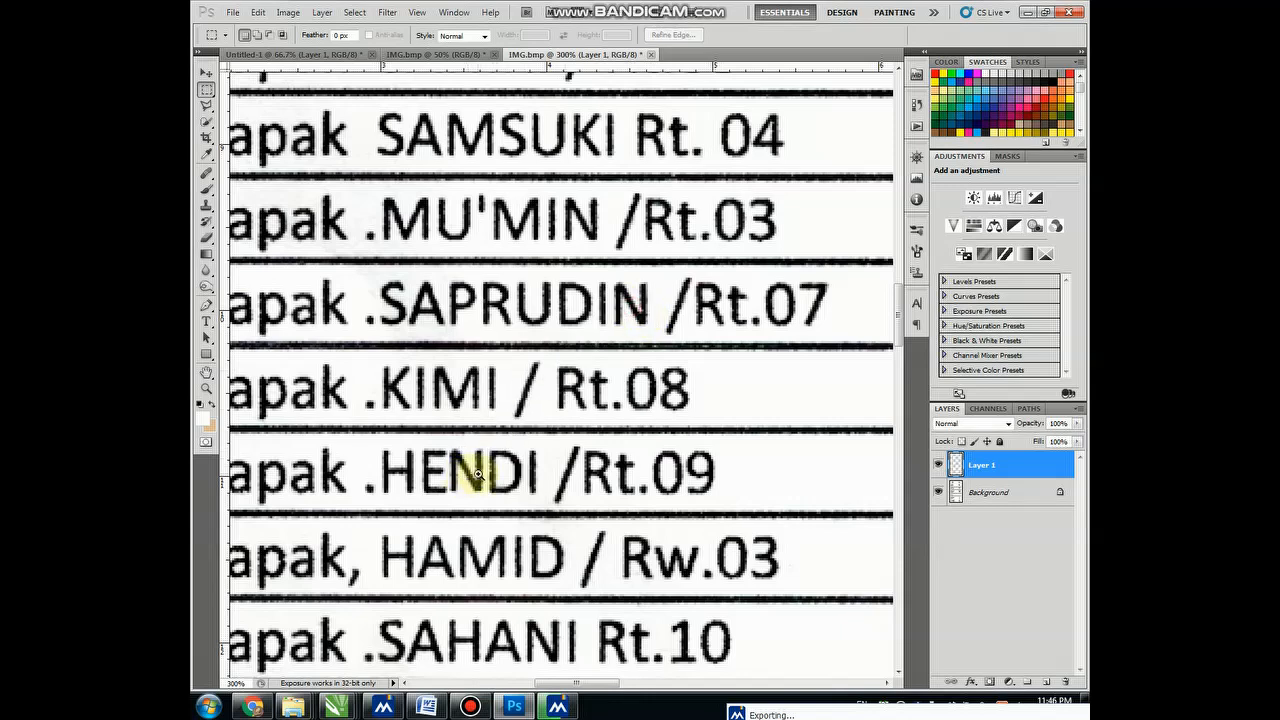
# Copy the digits 03 from row 21 of the background to a new layer and place them over the 09 in row 20
pyautogui.press('z')
pyautogui.scroll(-1, 481, 475)
pyautogui.scroll(3, 479, 477)
pyautogui.scroll(1, 476, 482)
pyautogui.moveTo(476, 482)
pyautogui.mouseDown()
pyautogui.moveTo(534, 414)
pyautogui.moveTo(474, 482)
pyautogui.mouseUp()
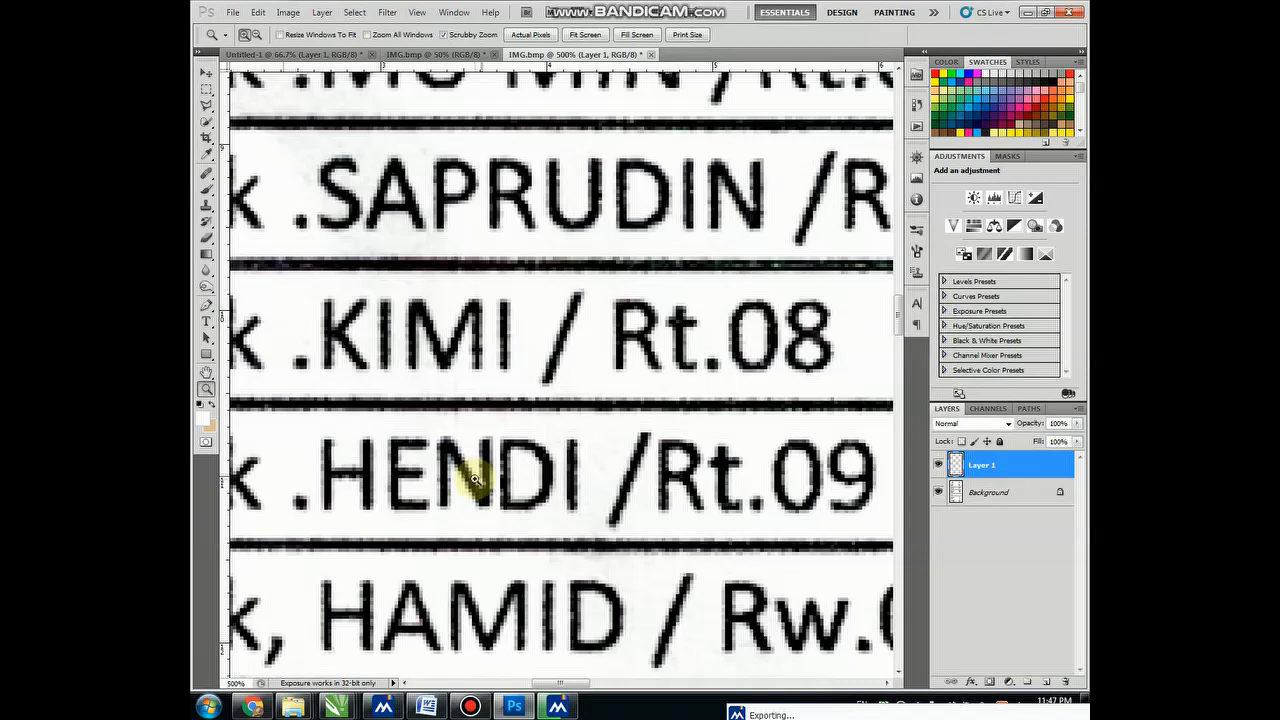
pyautogui.hscroll(4, 629, 451)
pyautogui.scroll(-1, 629, 451)
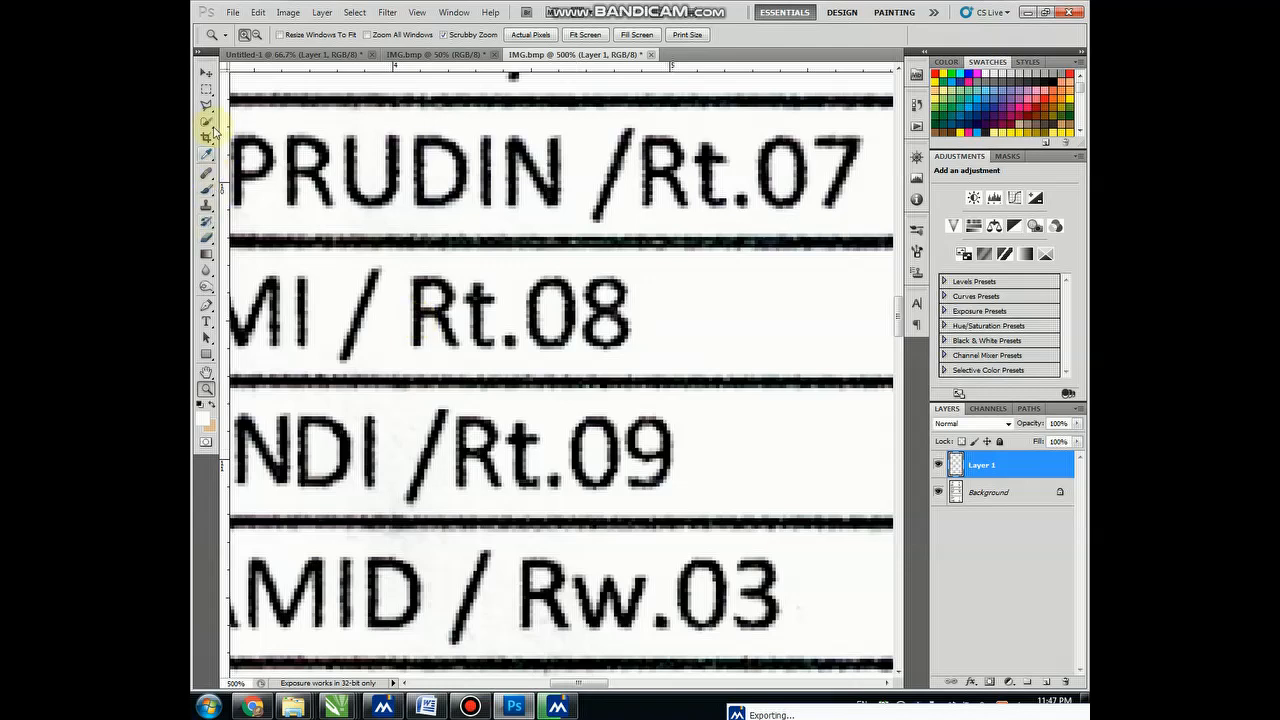
pyautogui.click(205, 91)
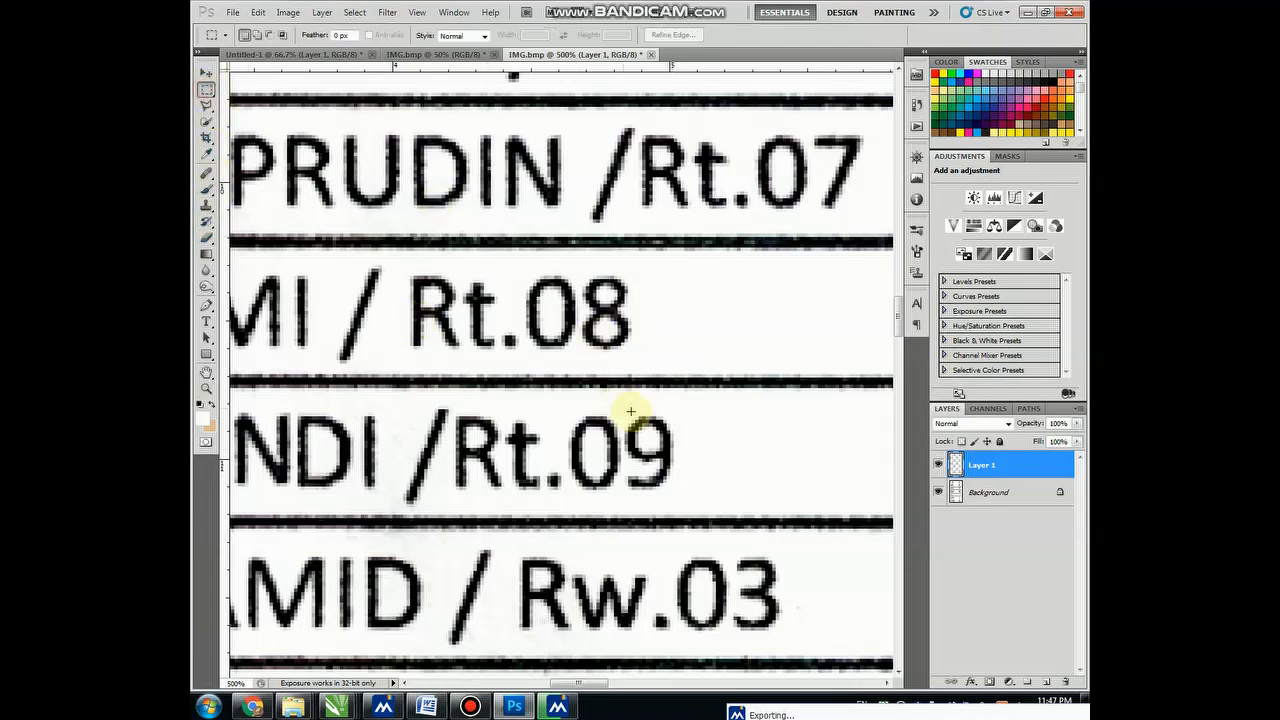
pyautogui.click(990, 497)
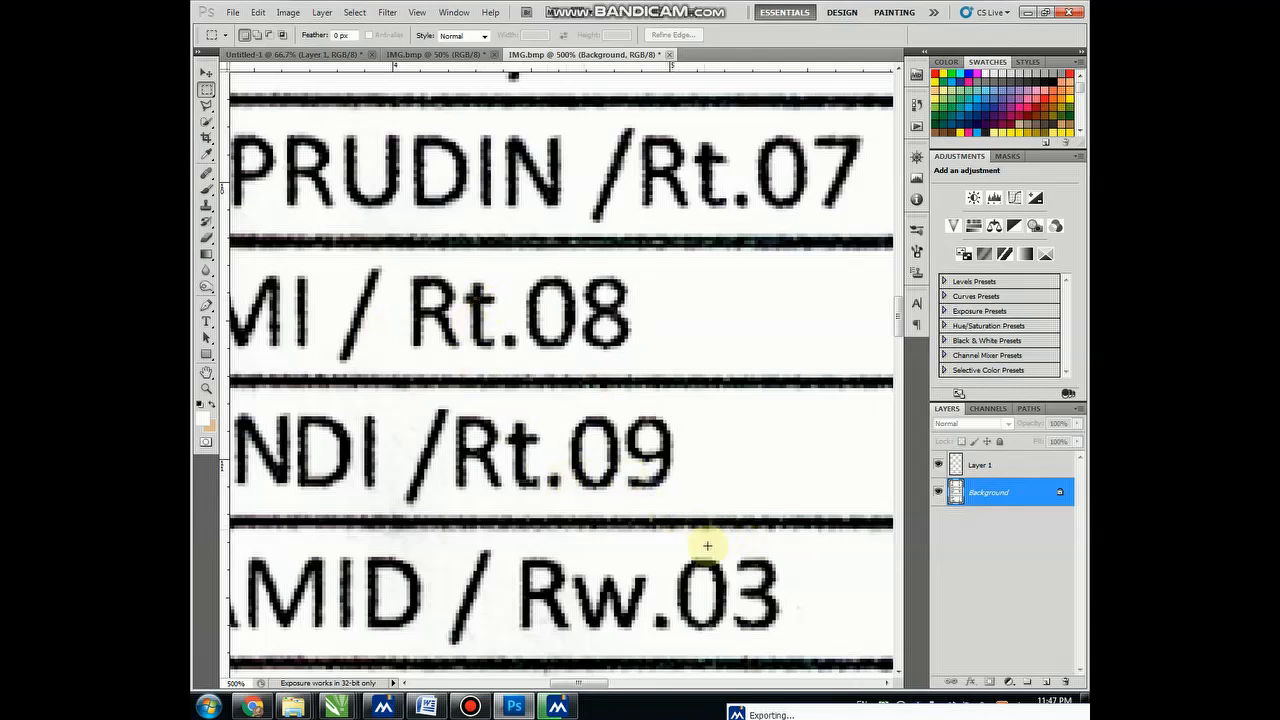
pyautogui.moveTo(711, 543); pyautogui.dragTo(611, 337)
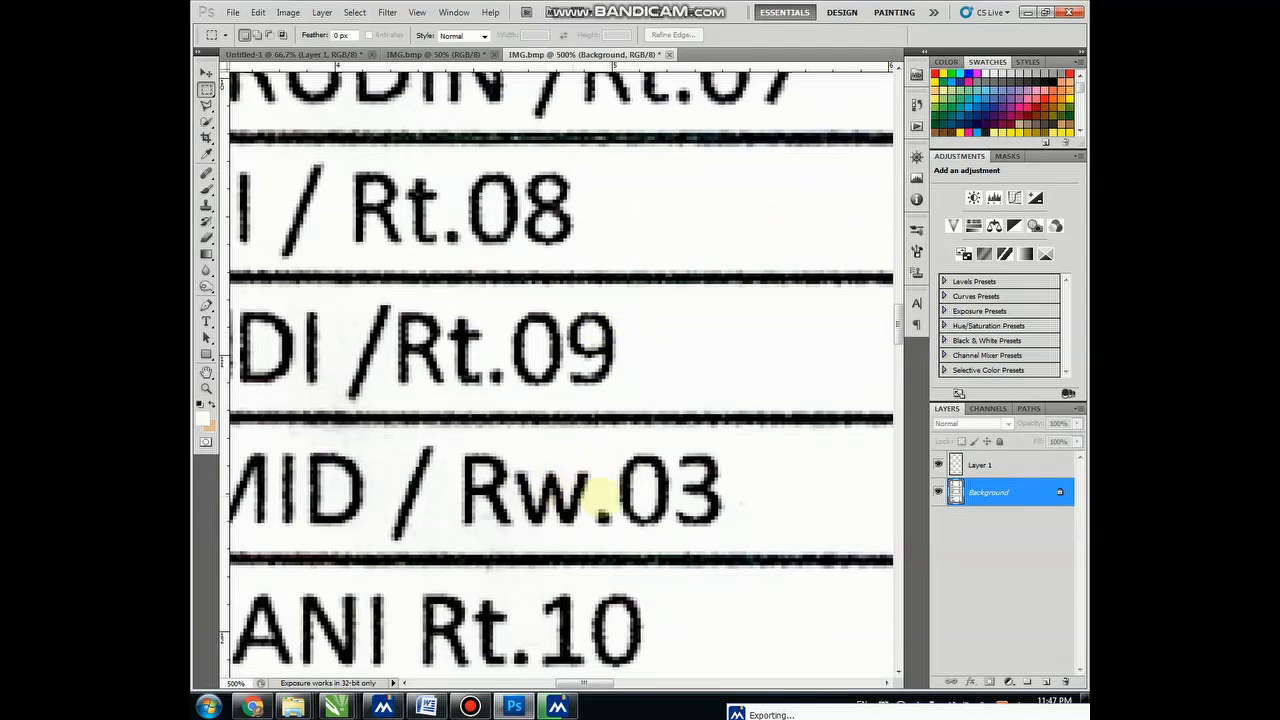
pyautogui.moveTo(620, 449); pyautogui.dragTo(730, 529)
pyautogui.hotkey('ctrl', 'j')
pyautogui.moveTo(680, 486); pyautogui.dragTo(593, 364)
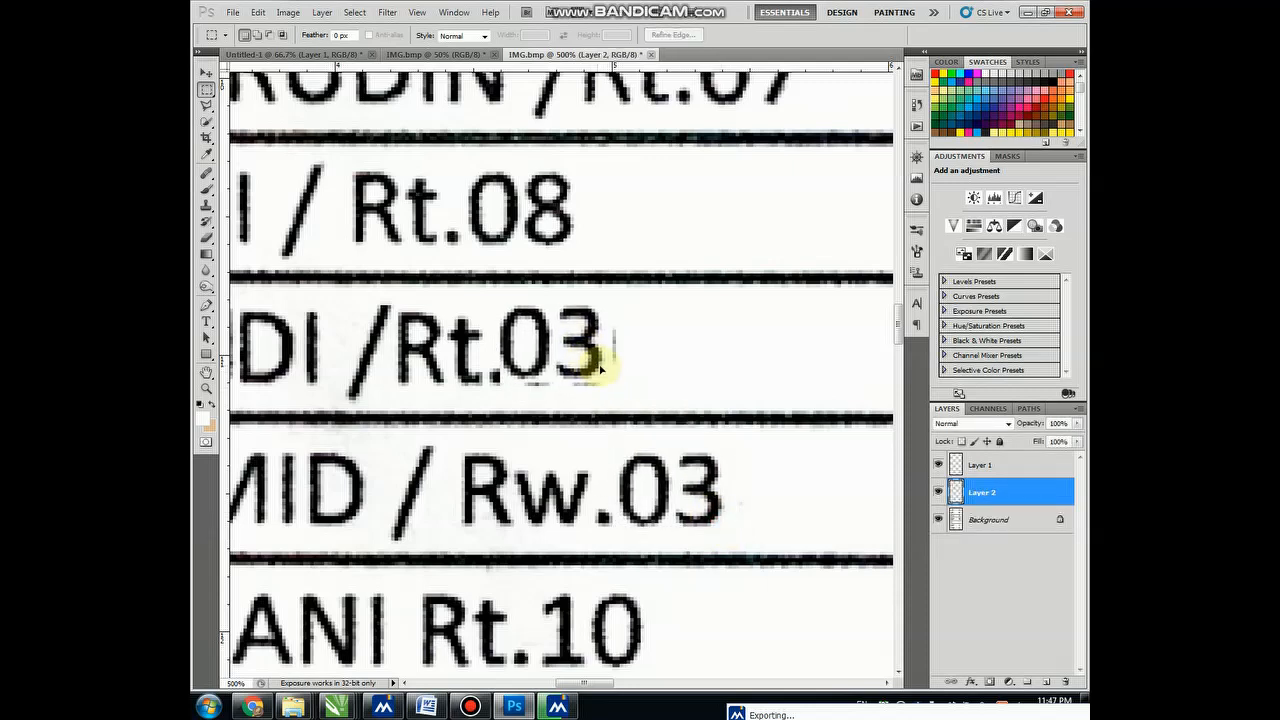
# Check how the edited name and number in row 20 match the surrounding rows of the list
pyautogui.press('z')
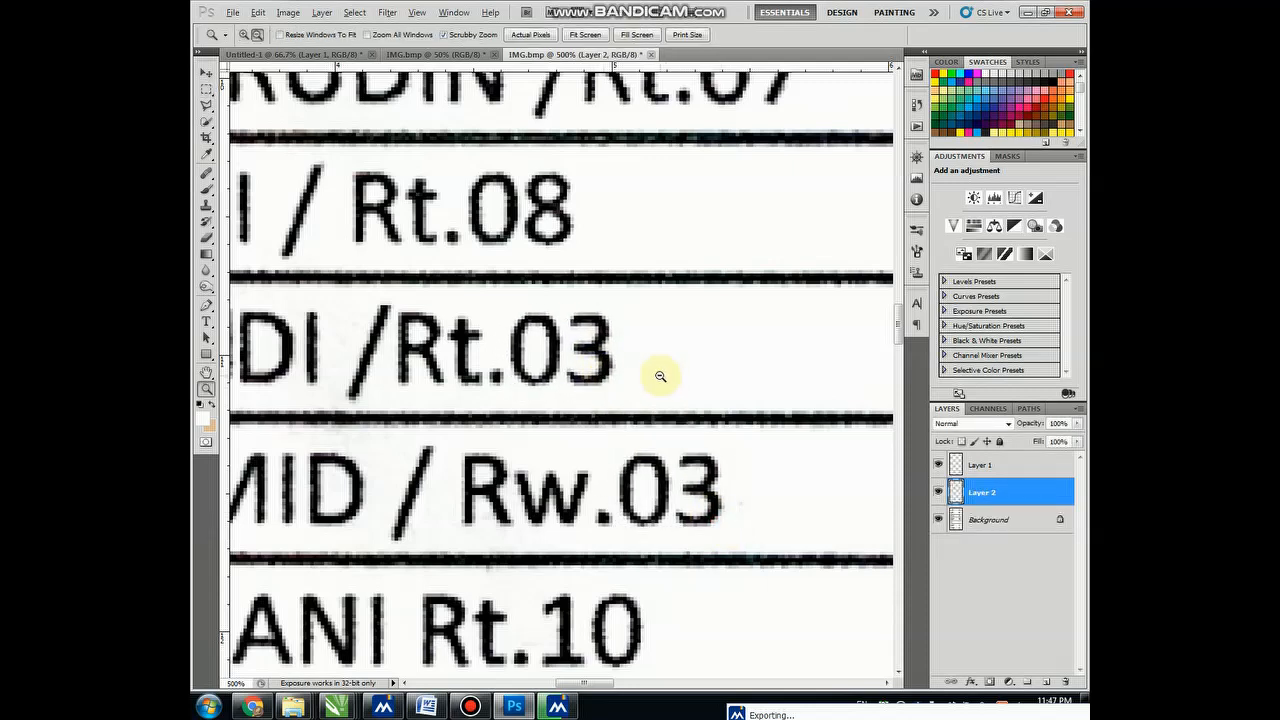
pyautogui.keyDown('alt'); pyautogui.click(658, 375); pyautogui.keyUp('alt')
pyautogui.keyDown('alt'); pyautogui.click(658, 375); pyautogui.keyUp('alt')
pyautogui.keyDown('alt'); pyautogui.click(658, 375); pyautogui.keyUp('alt')
pyautogui.keyDown('alt'); pyautogui.click(658, 375); pyautogui.keyUp('alt')
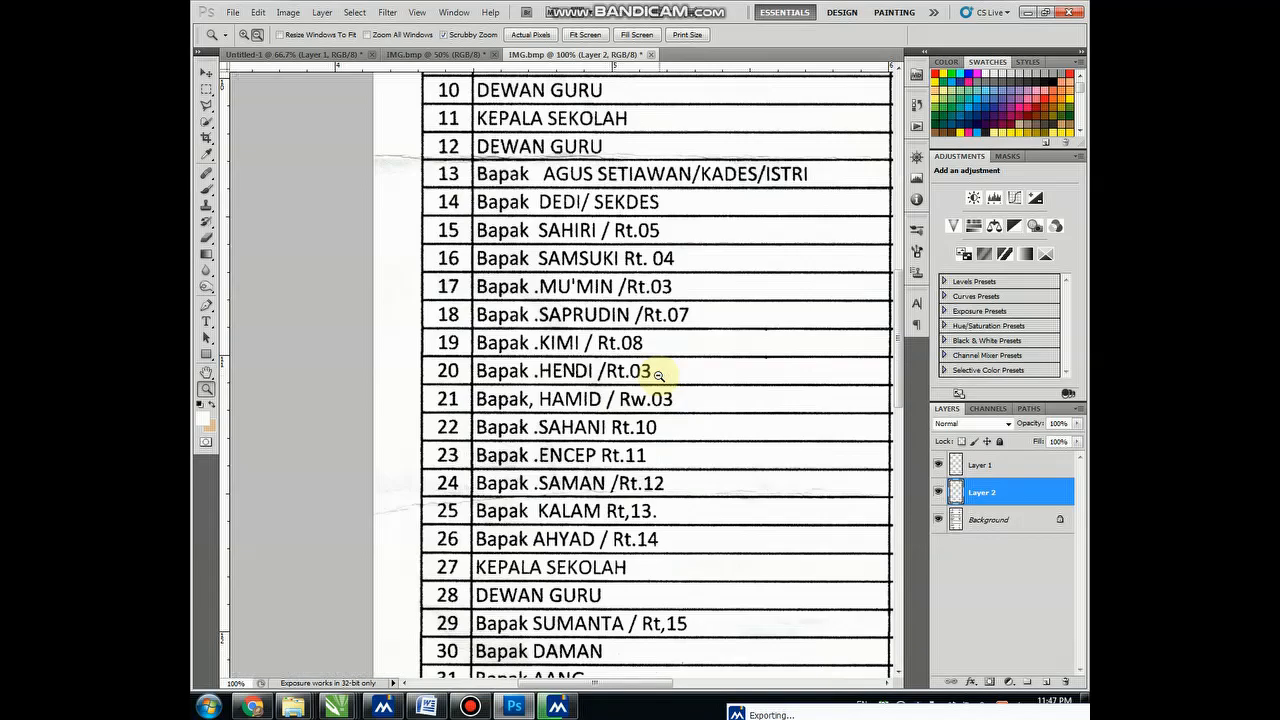
pyautogui.press('space')
pyautogui.moveTo(665, 316); pyautogui.dragTo(611, 420)
pyautogui.moveTo(597, 318); pyautogui.dragTo(585, 370)
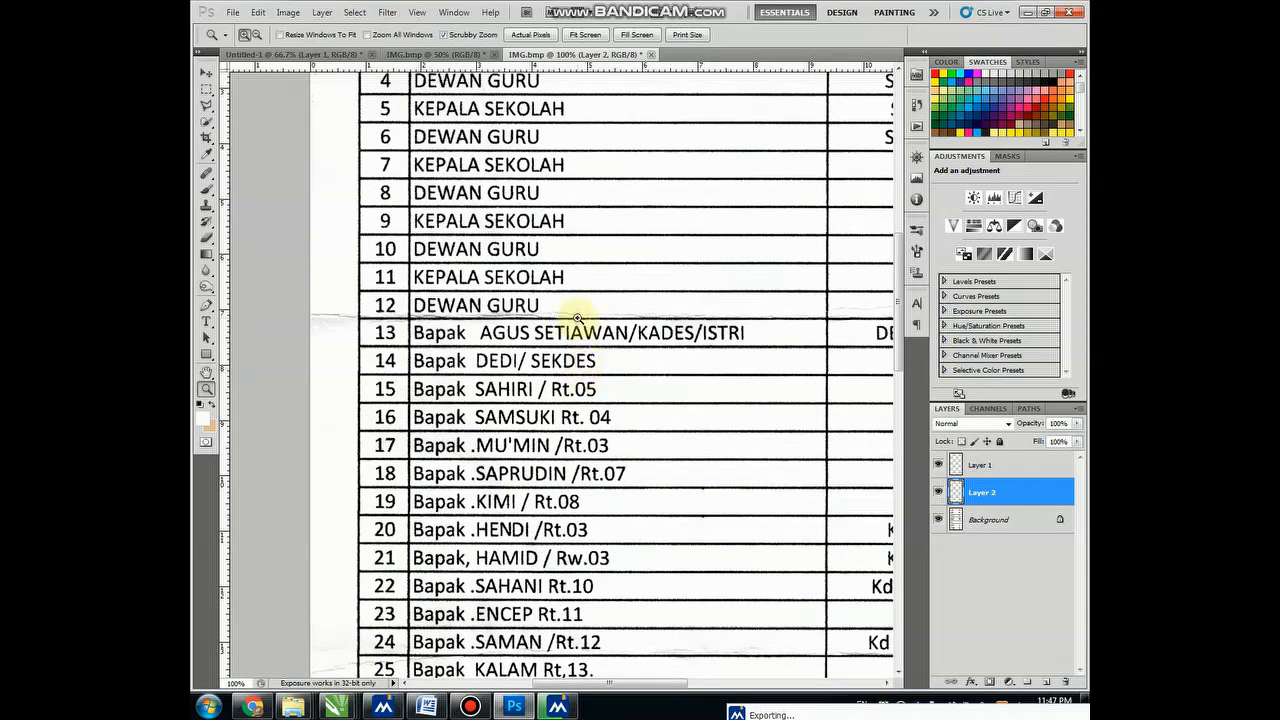
# Inspect the rows above row 13 up close and merge all layers into the background
pyautogui.click(577, 320)
pyautogui.scroll(2, 531, 335)
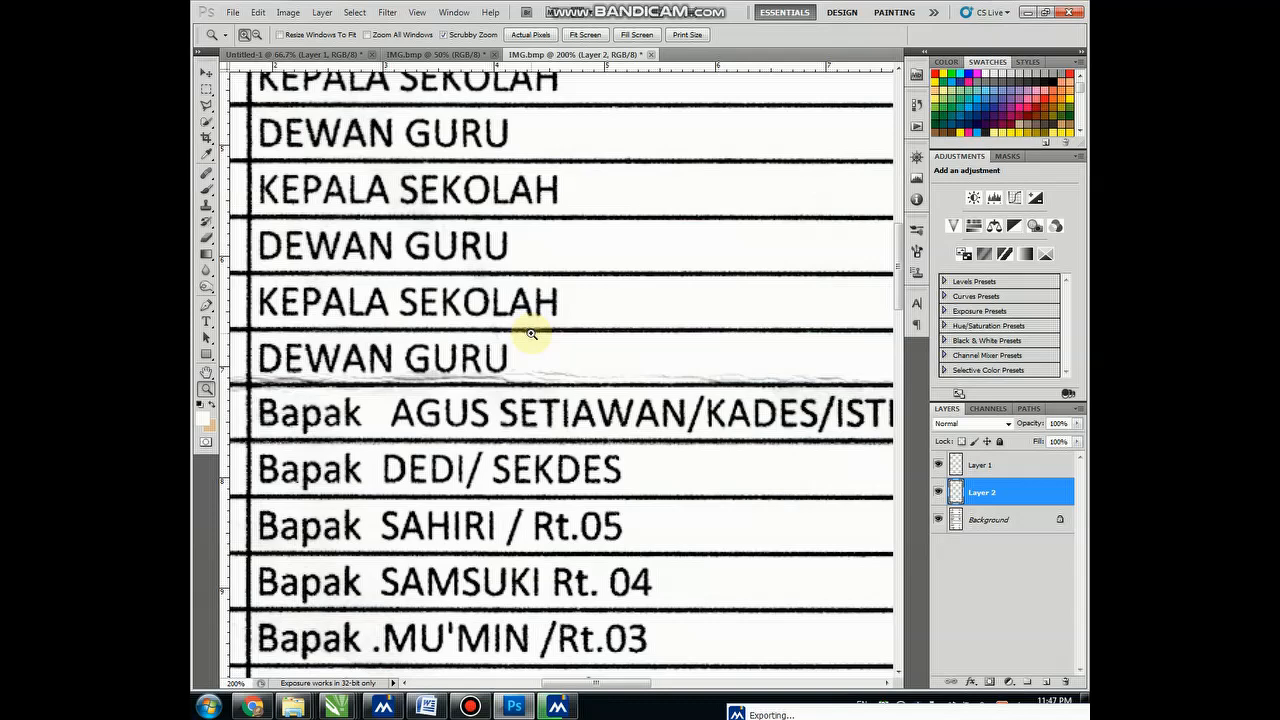
pyautogui.click(490, 318)
pyautogui.moveTo(492, 275); pyautogui.dragTo(583, 385)
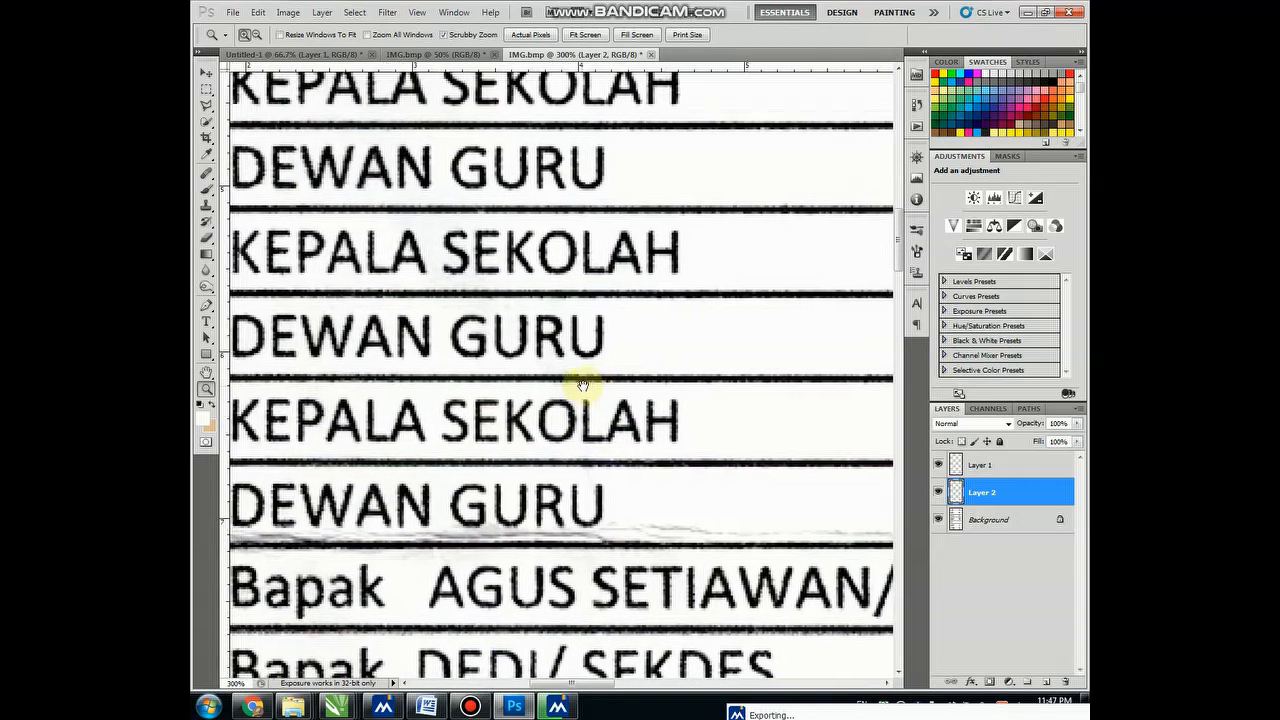
pyautogui.keyDown('alt'); pyautogui.click(571, 337); pyautogui.keyUp('alt')
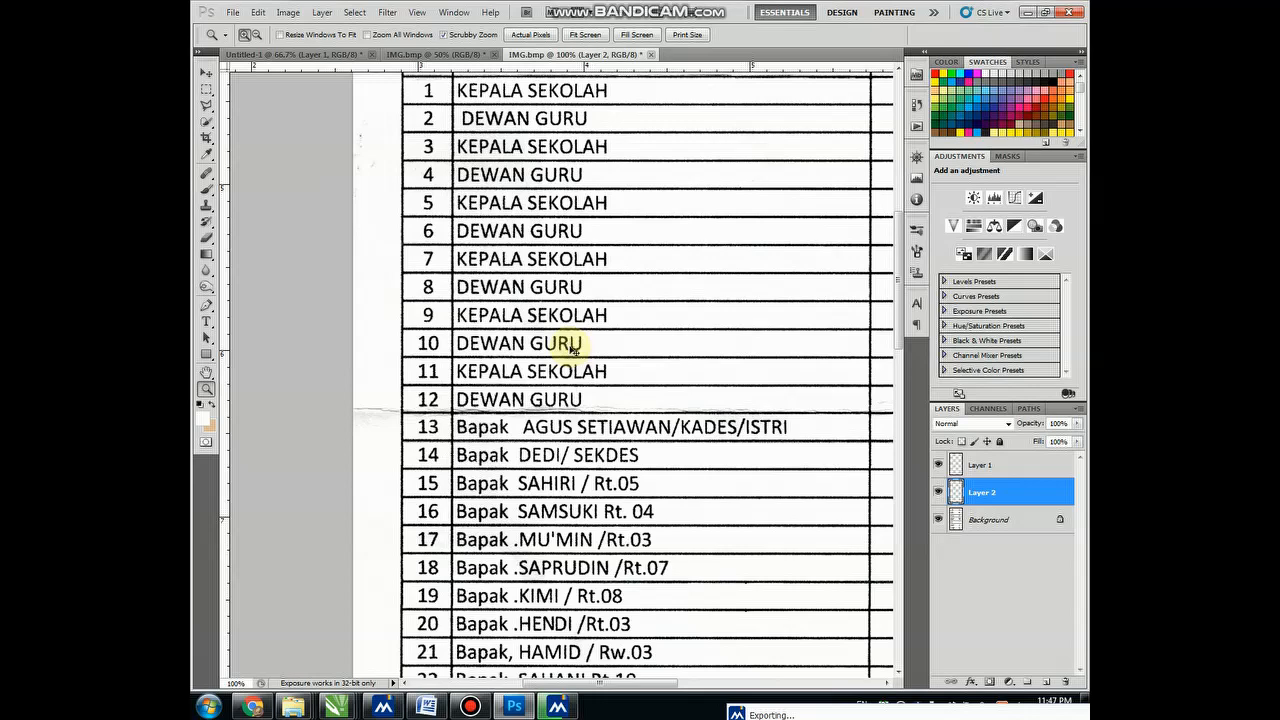
pyautogui.hotkey('ctrl', 'shift', 'e')
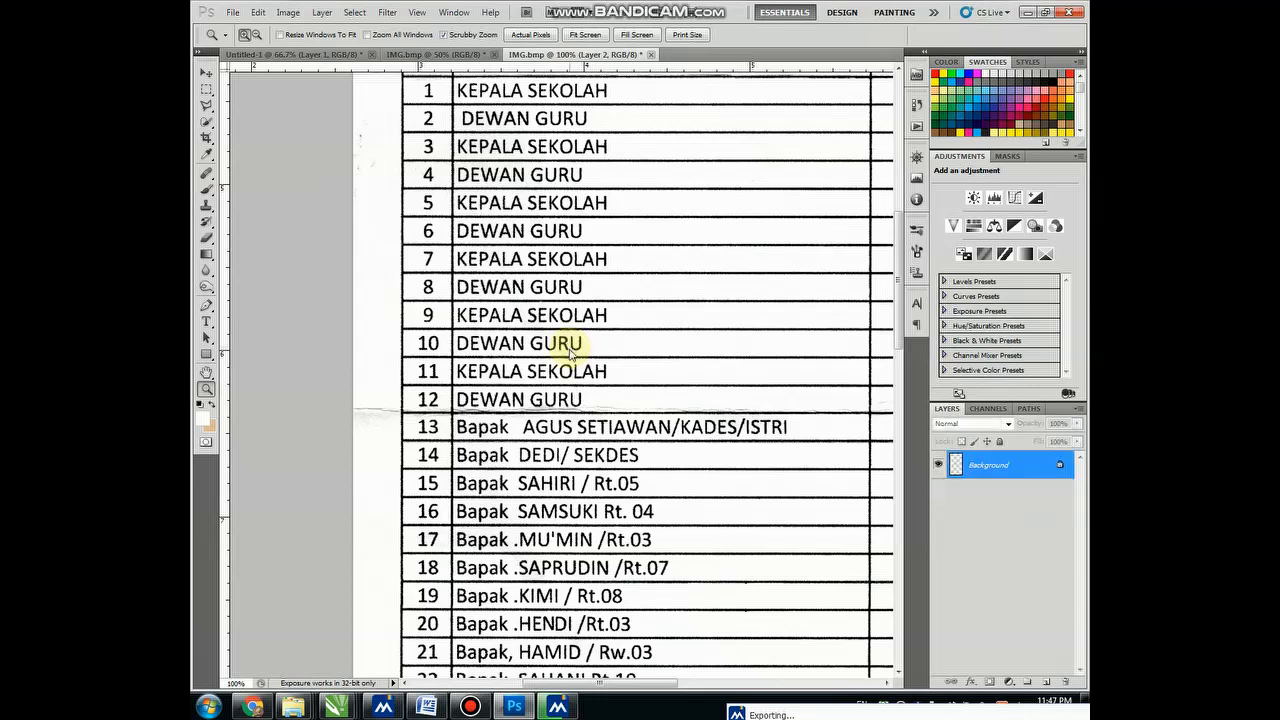
# Examine the NAMA column closely around rows 9 to 17, including the paper crease beneath row 12
pyautogui.click(560, 238)
pyautogui.click(560, 238)
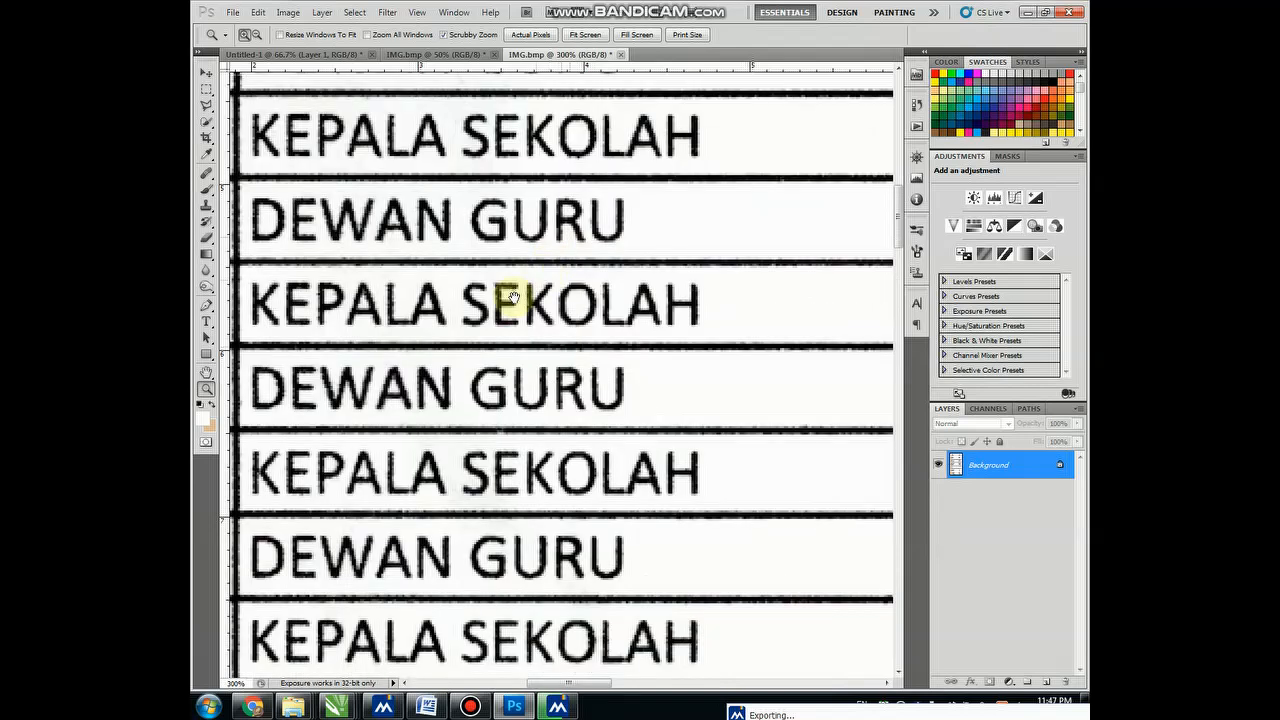
pyautogui.moveTo(508, 337); pyautogui.dragTo(539, 154)
pyautogui.moveTo(643, 515); pyautogui.dragTo(503, 263)
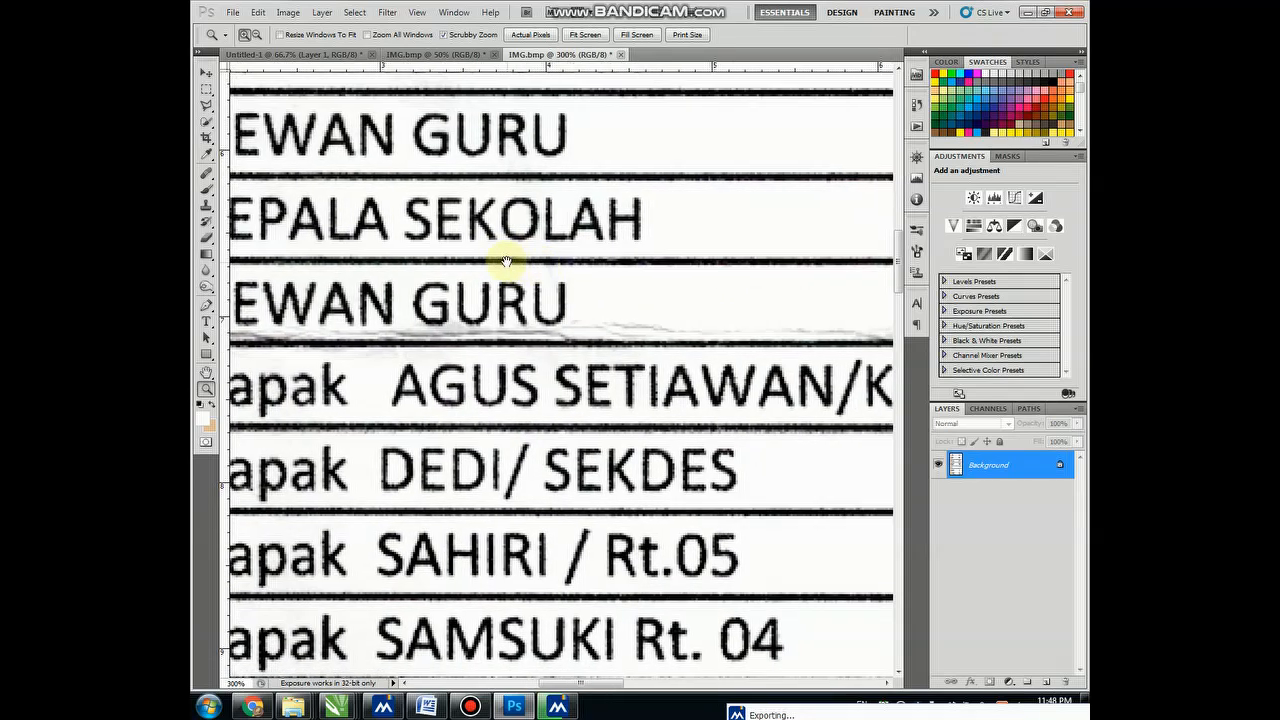
pyautogui.moveTo(447, 468); pyautogui.dragTo(457, 371)
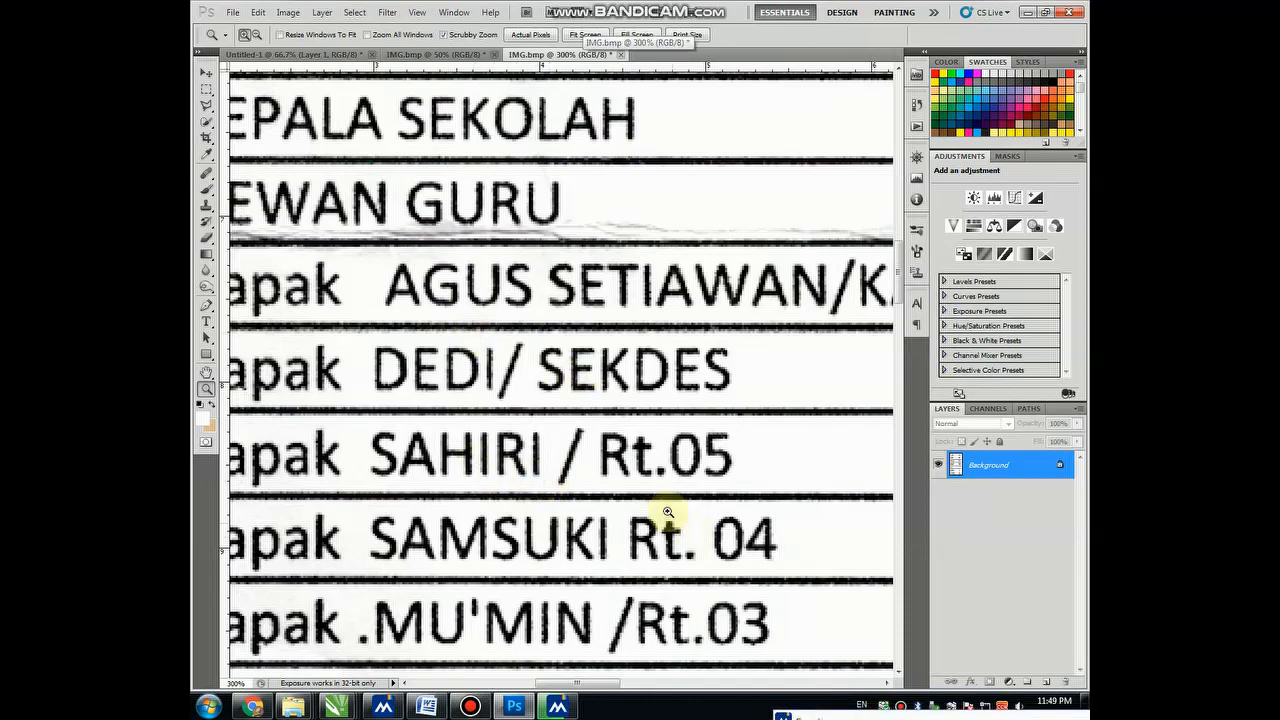
pyautogui.keyDown('alt'); pyautogui.click(632, 452); pyautogui.keyUp('alt')
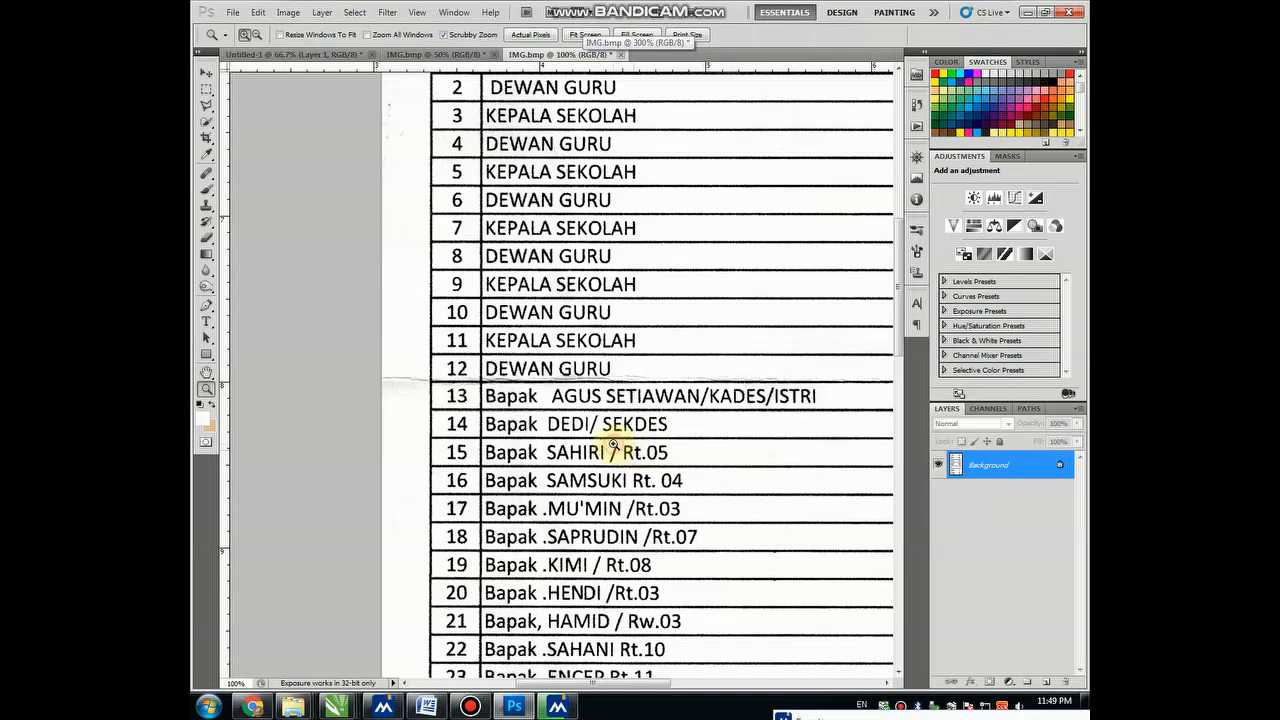
pyautogui.click(613, 443)
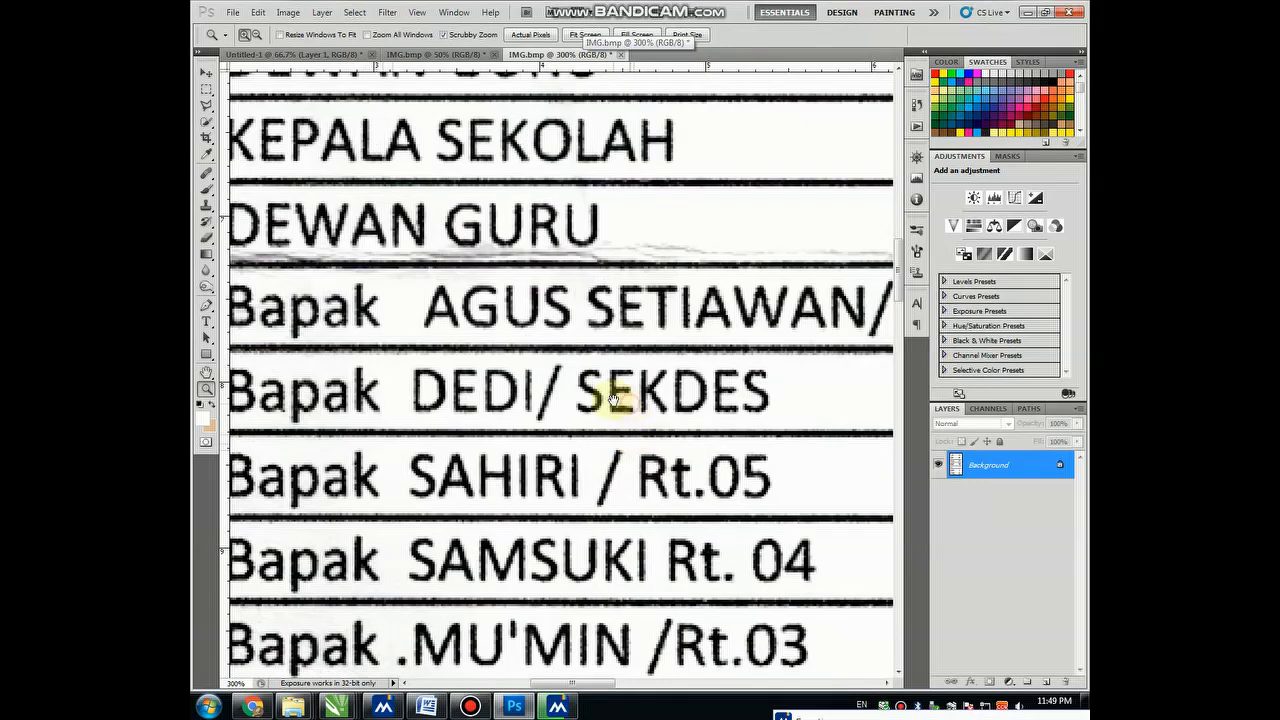
pyautogui.moveTo(611, 392); pyautogui.dragTo(585, 398)
pyautogui.keyDown('alt'); pyautogui.click(589, 399); pyautogui.keyUp('alt')
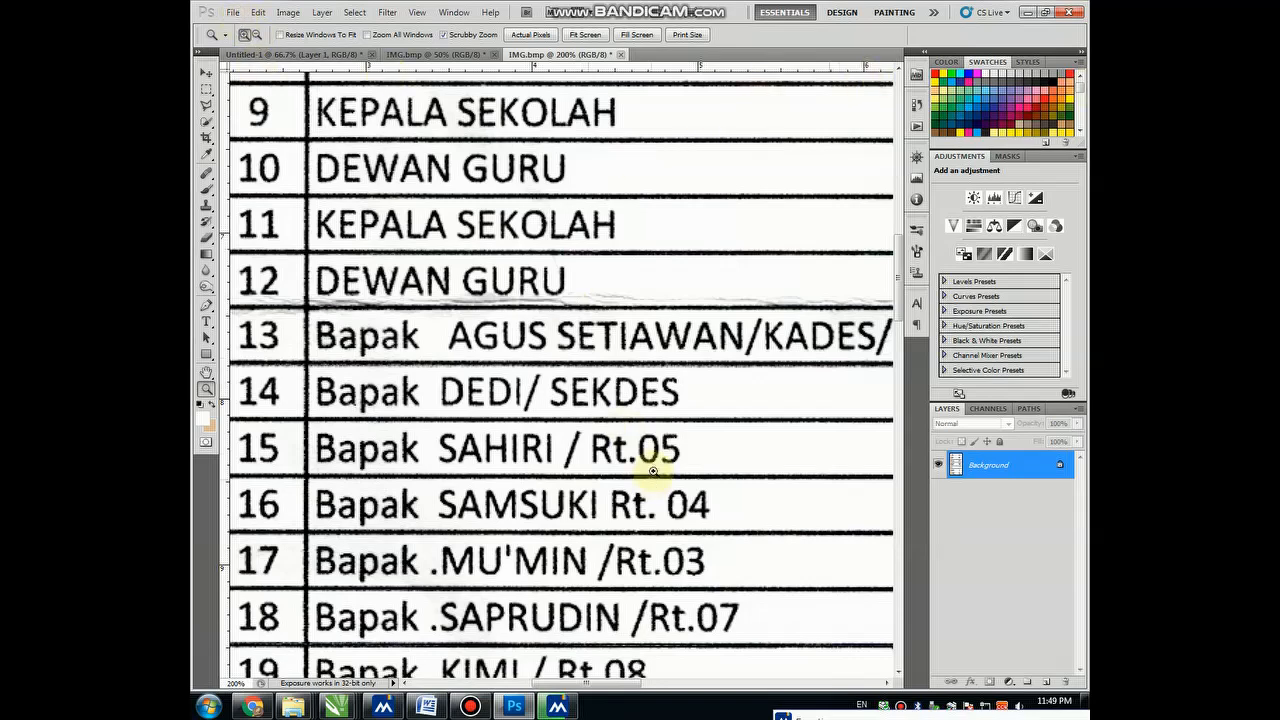
pyautogui.click(651, 423)
pyautogui.click(529, 343)
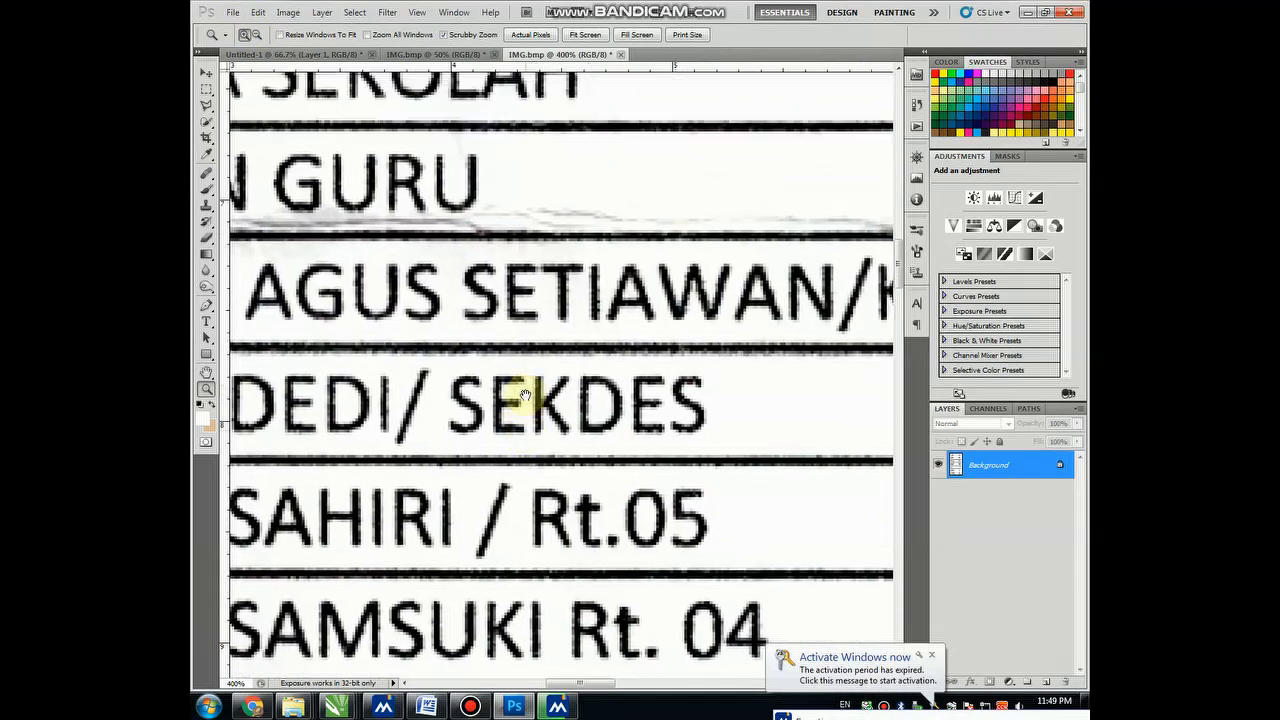
# Select the text from RI through Rt.05 in row 15 and shift it slightly right to open a gap after the first I
pyautogui.keyDown('alt'); pyautogui.click(530, 405); pyautogui.keyUp('alt')
pyautogui.keyDown('alt'); pyautogui.click(518, 415); pyautogui.keyUp('alt')
pyautogui.keyDown('alt'); pyautogui.click(520, 414); pyautogui.keyUp('alt')
pyautogui.keyDown('alt'); pyautogui.click(521, 413); pyautogui.keyUp('alt')
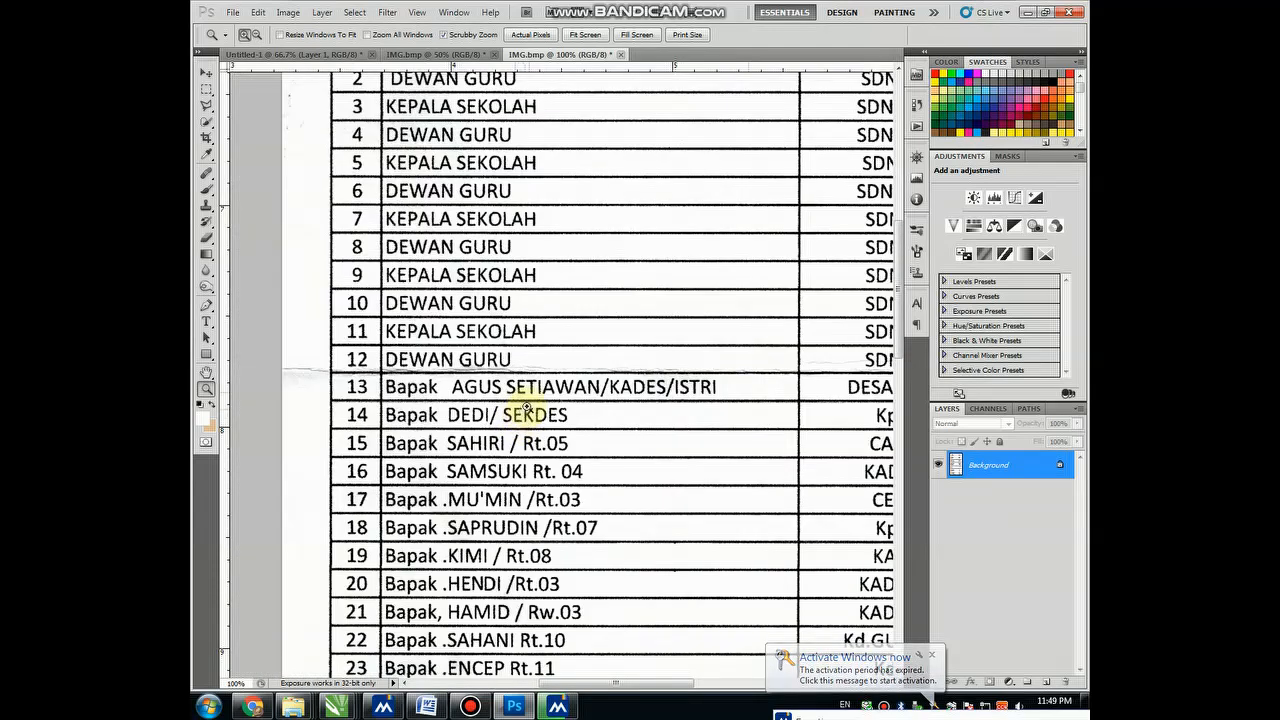
pyautogui.click(530, 405)
pyautogui.click(530, 405)
pyautogui.moveTo(523, 380); pyautogui.dragTo(537, 335)
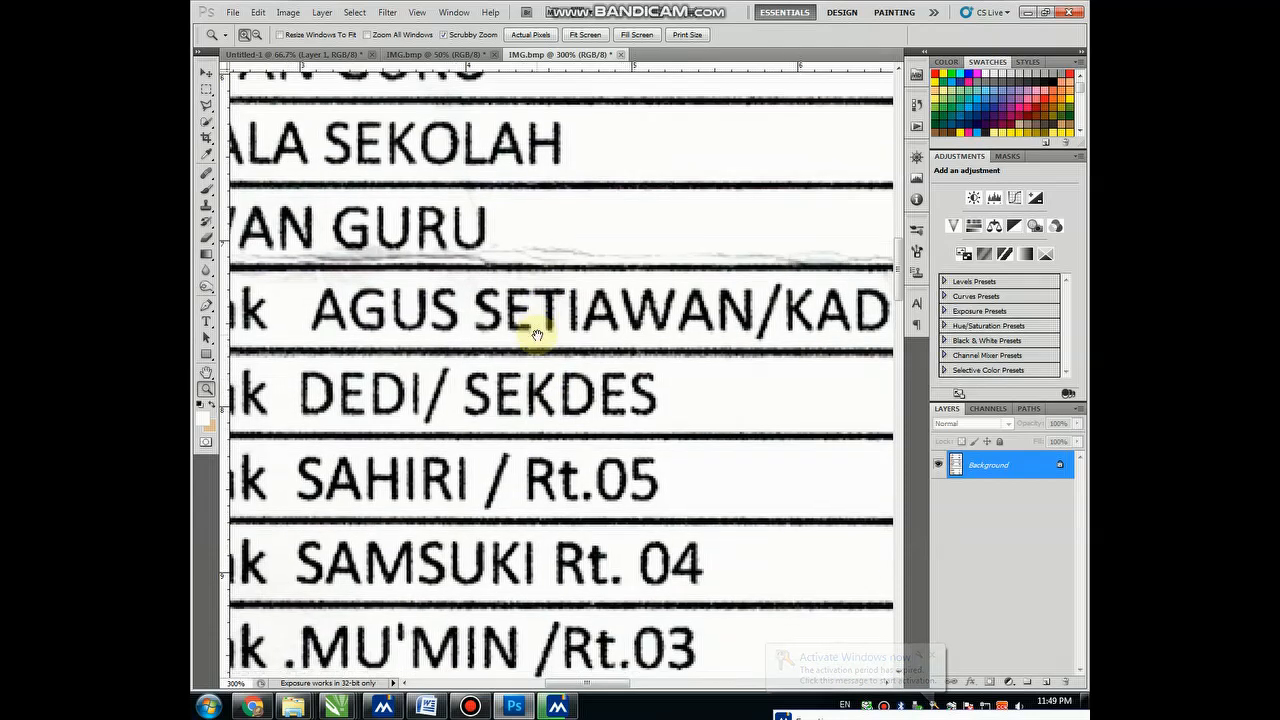
pyautogui.click(206, 89)
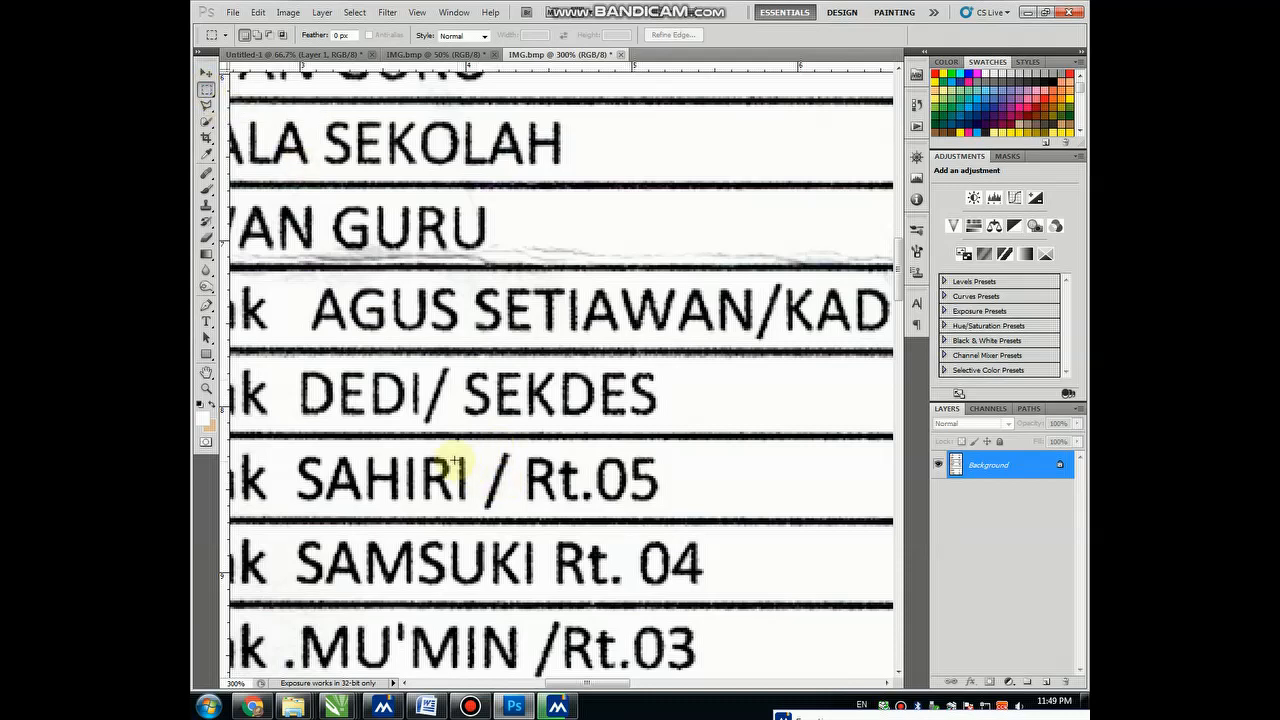
pyautogui.moveTo(422, 452); pyautogui.dragTo(665, 509)
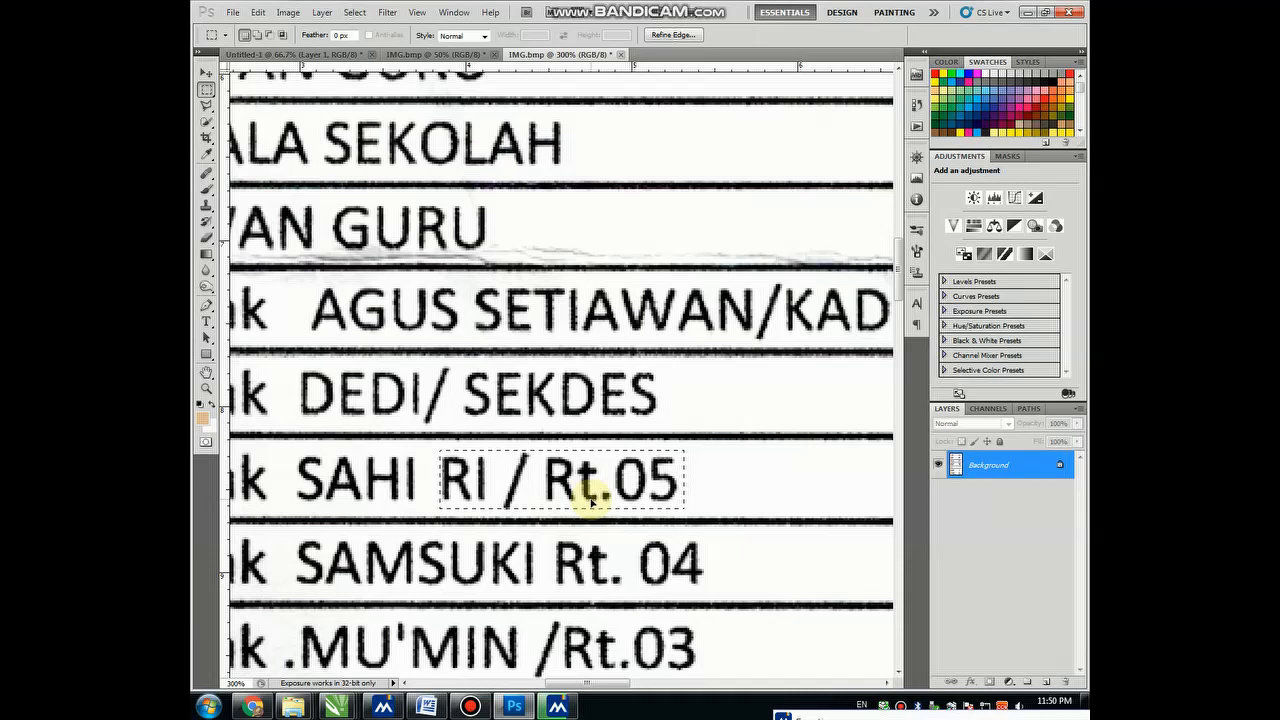
pyautogui.moveTo(592, 501); pyautogui.dragTo(587, 503)
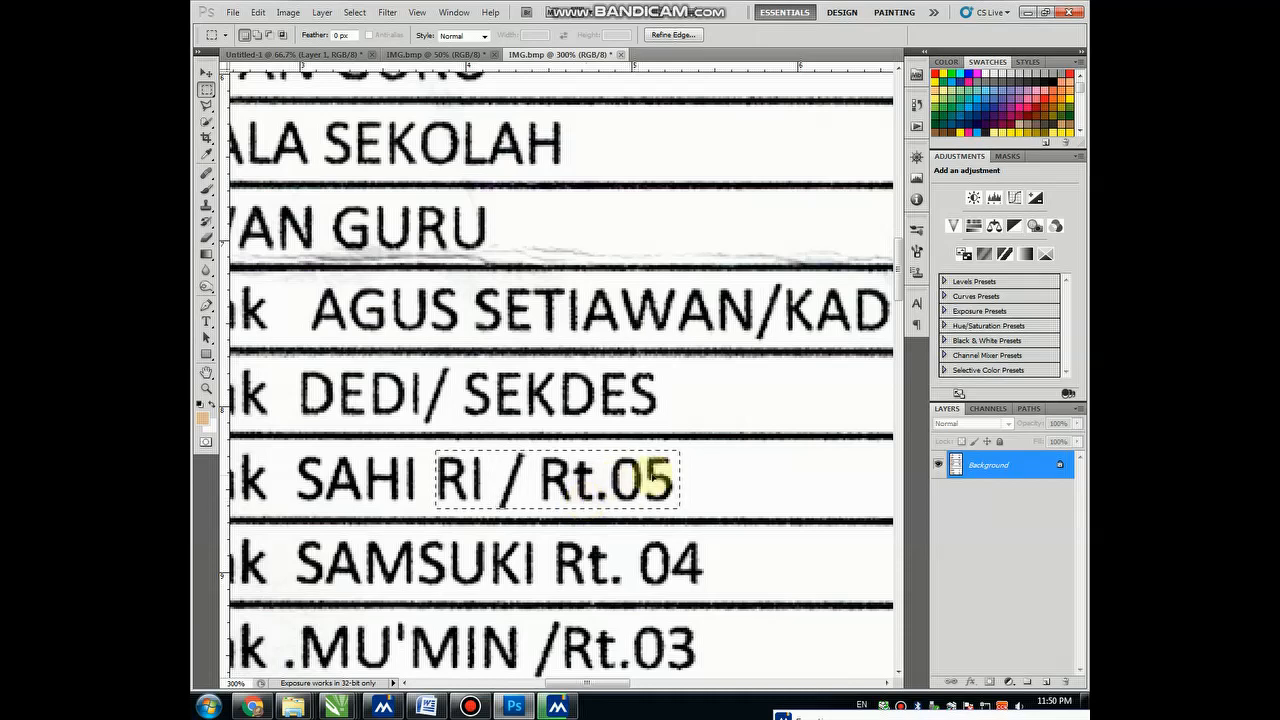
pyautogui.click(697, 474)
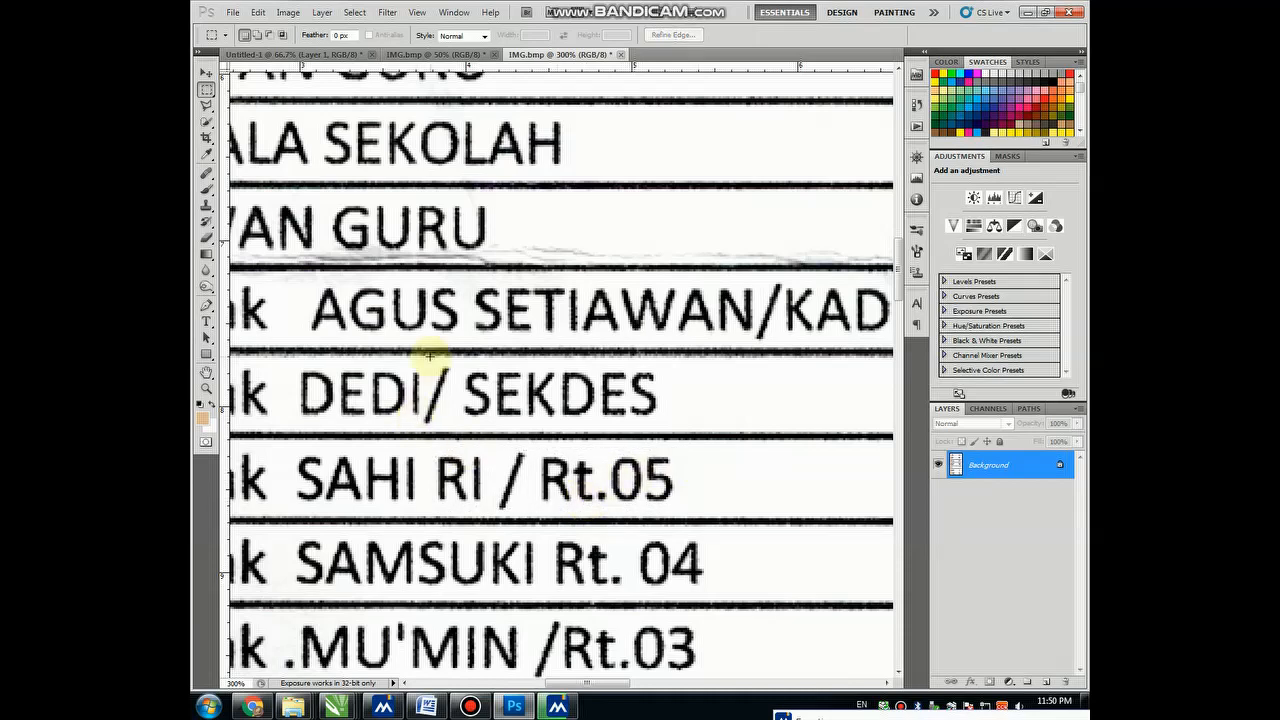
# Copy the letter U from the name in row 13 to a new layer and place it over the first I in row 15
pyautogui.moveTo(390, 285); pyautogui.dragTo(427, 333)
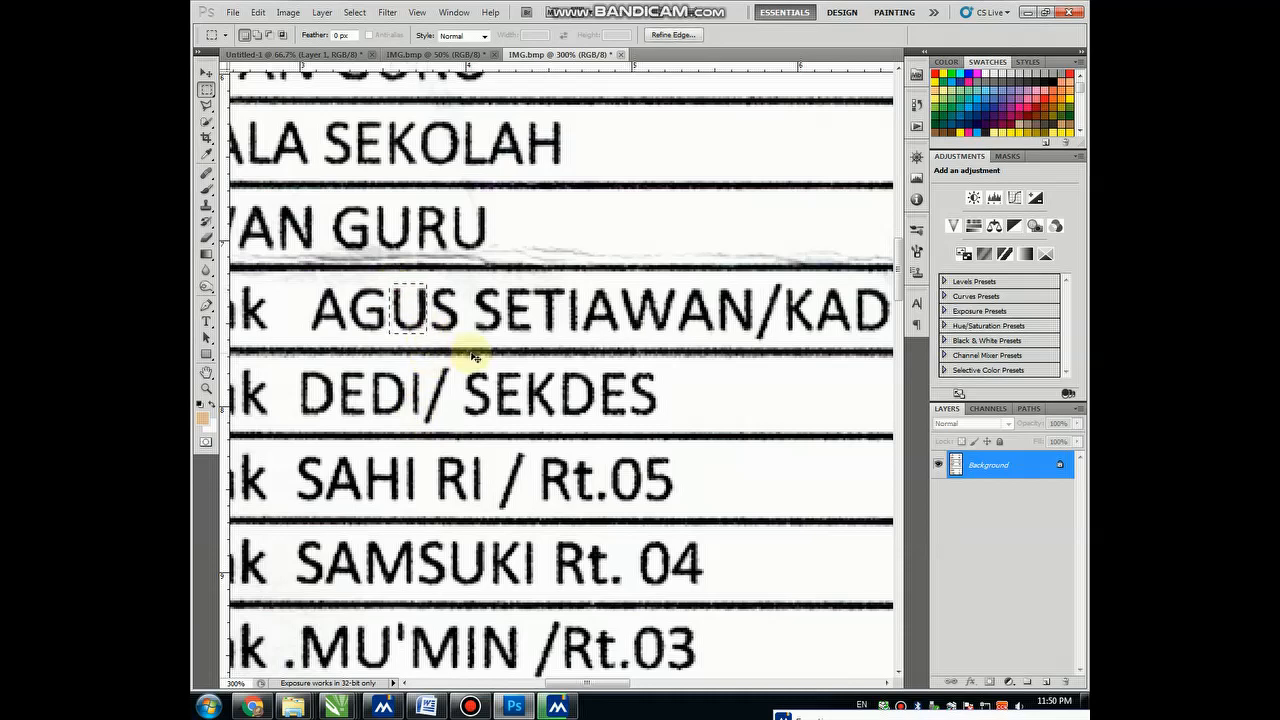
pyautogui.hotkey('ctrl', 'j')
pyautogui.moveTo(423, 334); pyautogui.dragTo(422, 493)
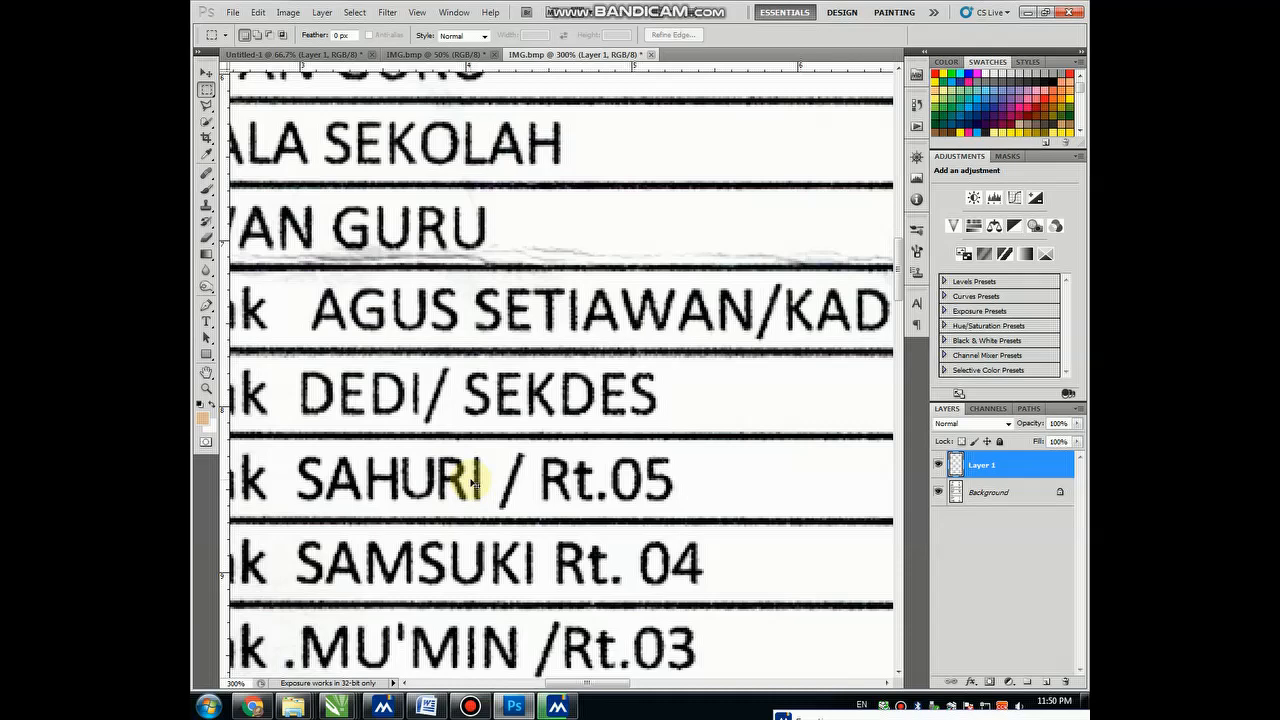
# Check how the edited name in row 15 blends with the surrounding rows and the rest of the list
pyautogui.press('z')
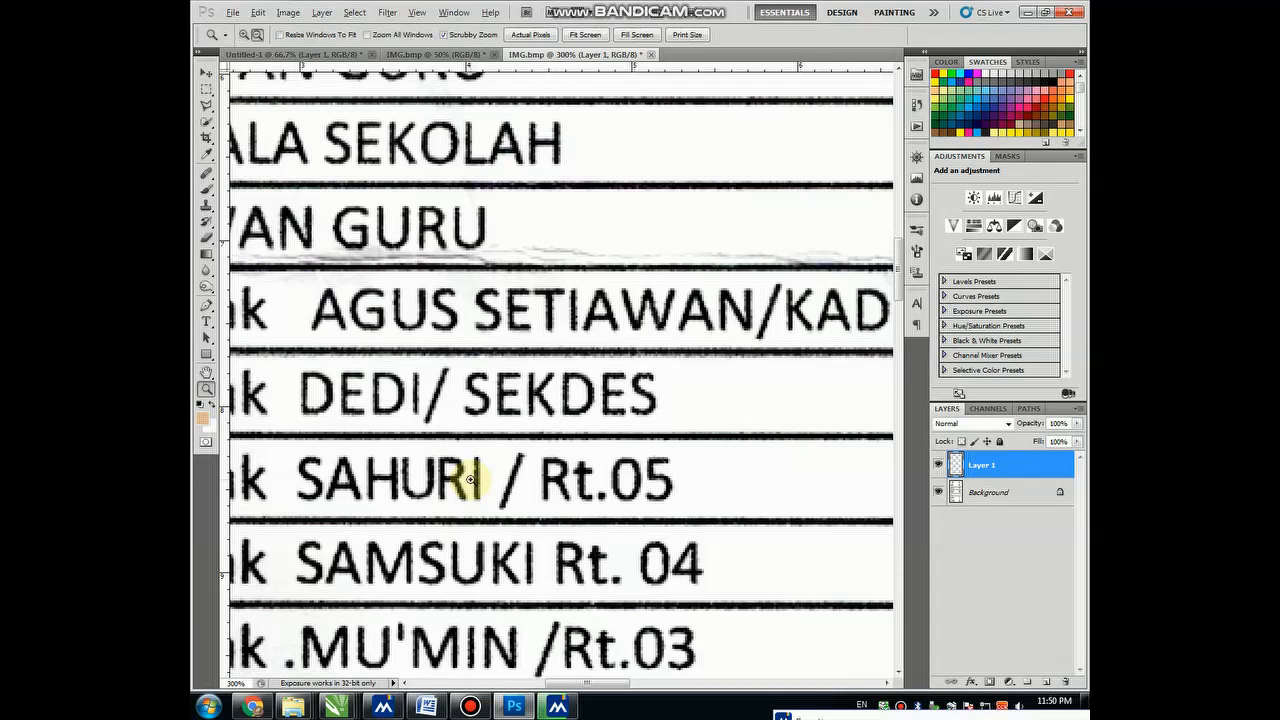
pyautogui.keyDown('alt'); pyautogui.click(470, 479); pyautogui.keyUp('alt')
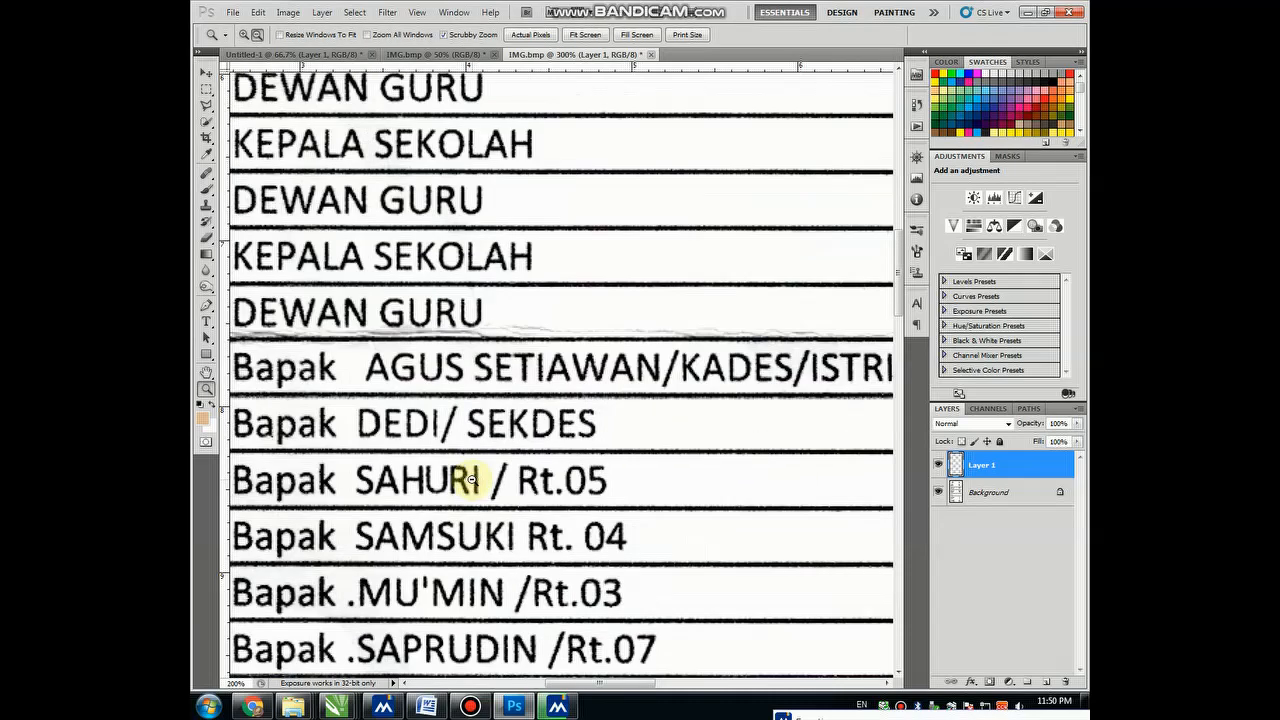
pyautogui.keyDown('alt'); pyautogui.click(485, 482); pyautogui.keyUp('alt')
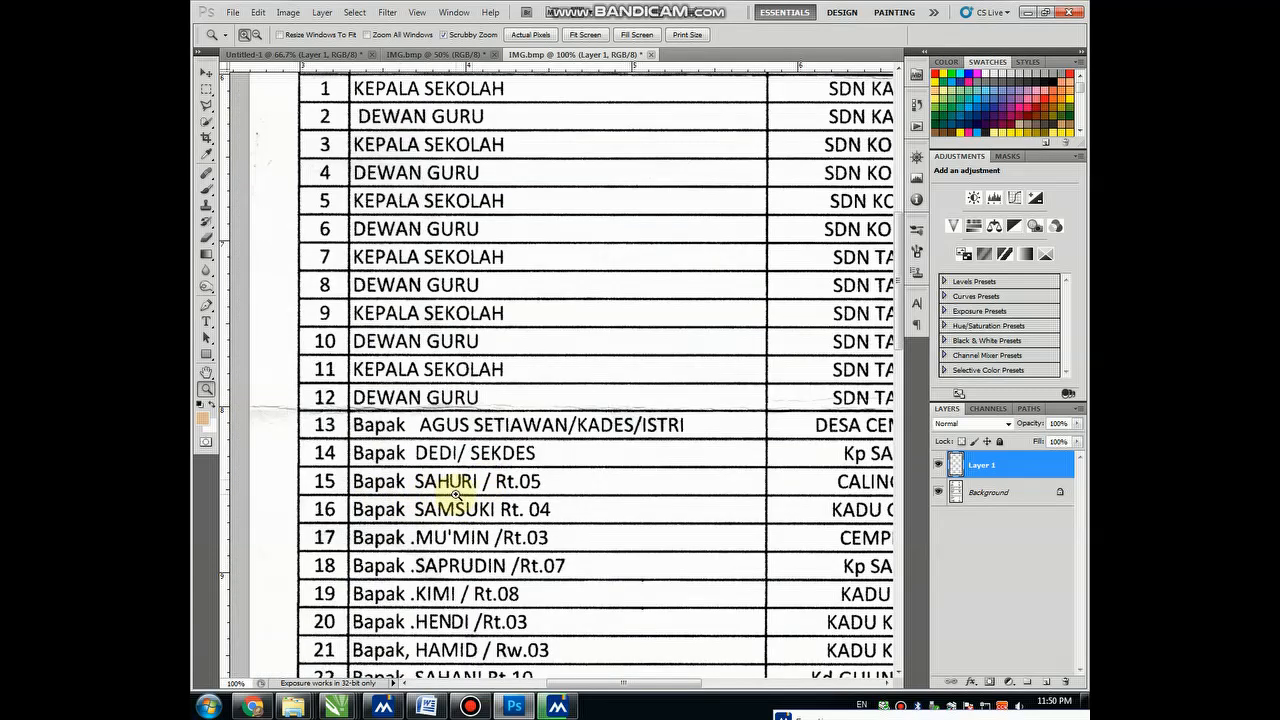
pyautogui.keyDown('alt'); pyautogui.click(496, 400); pyautogui.keyUp('alt')
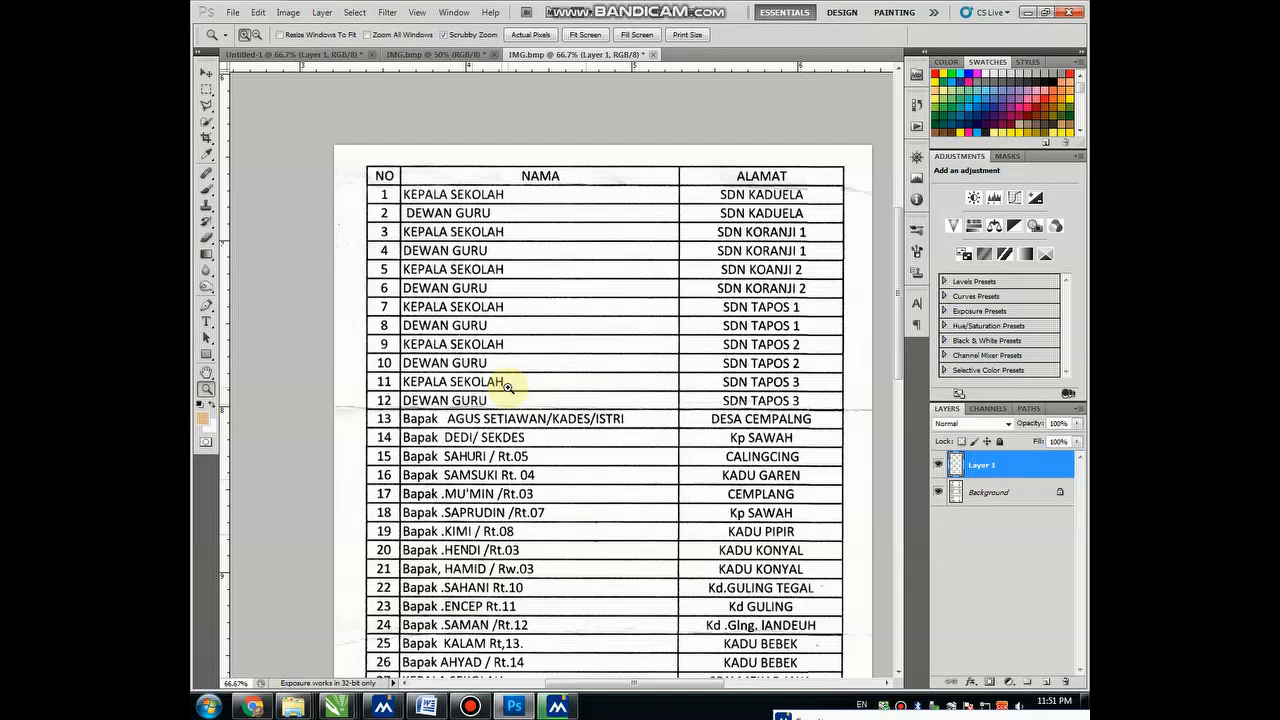
pyautogui.click(528, 364)
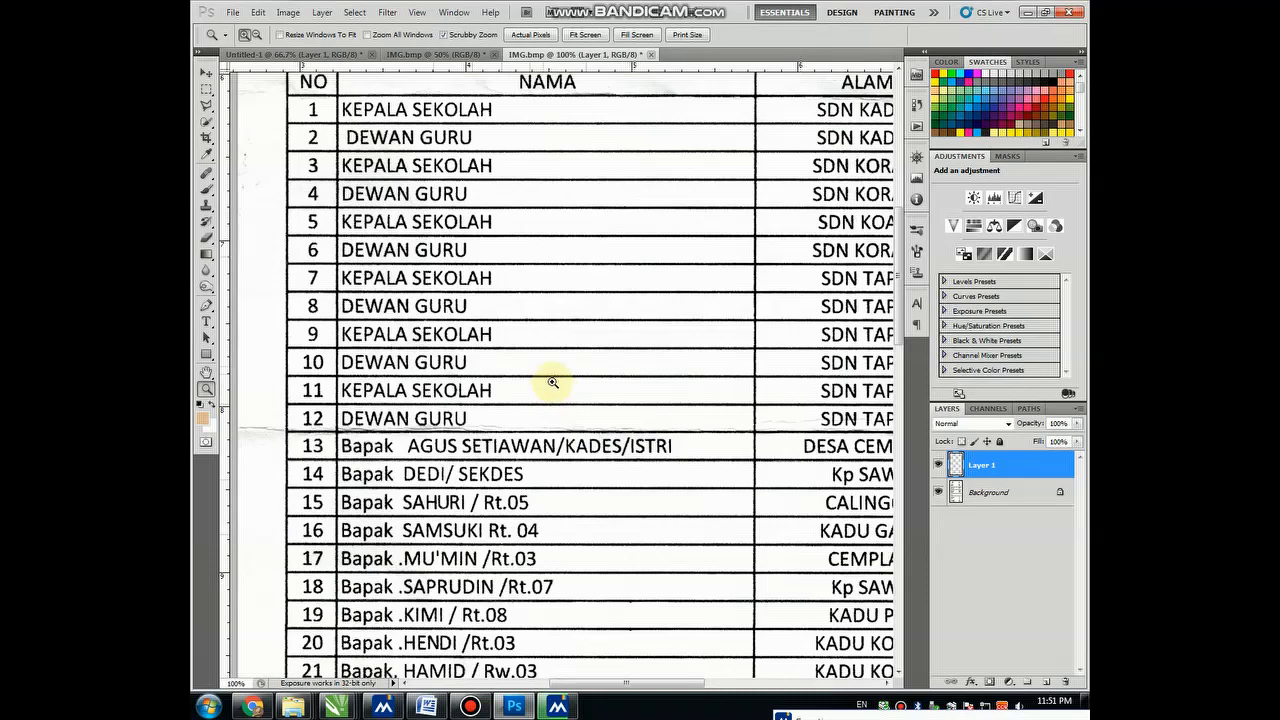
pyautogui.keyDown('alt'); pyautogui.click(573, 394); pyautogui.keyUp('alt')
pyautogui.keyDown('alt'); pyautogui.click(573, 394); pyautogui.keyUp('alt')
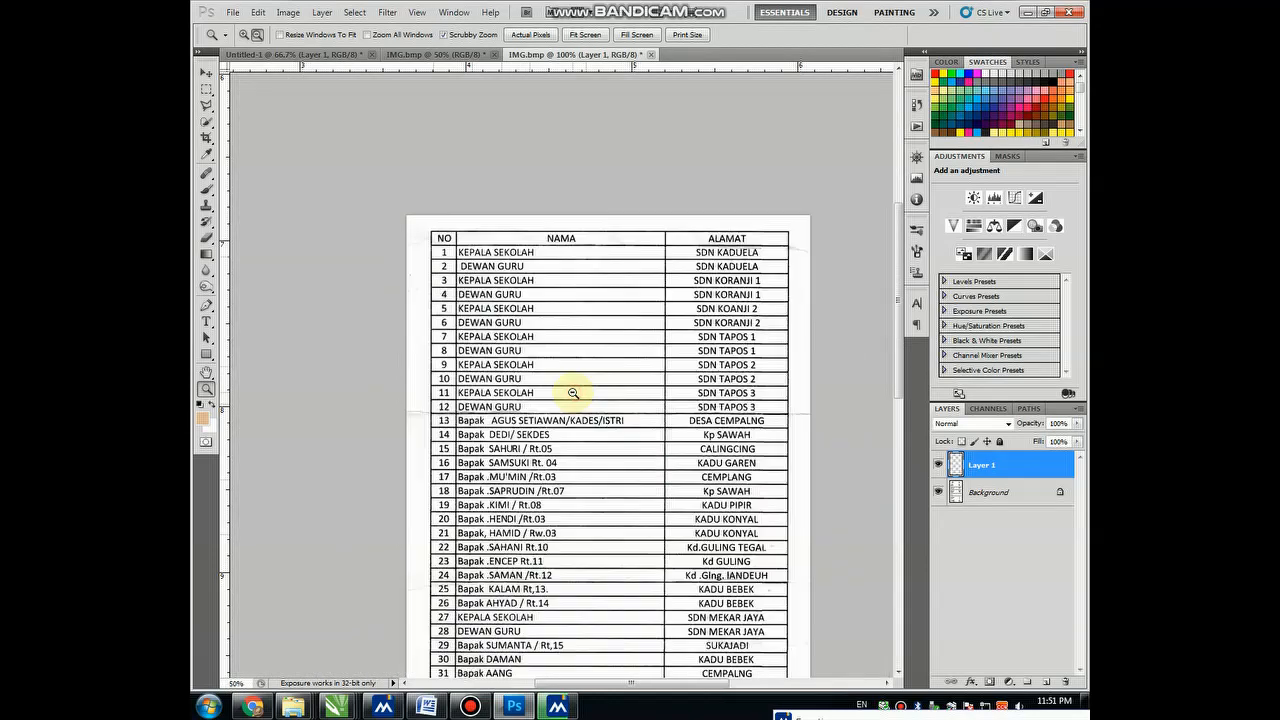
pyautogui.keyDown('alt'); pyautogui.click(573, 394); pyautogui.keyUp('alt')
pyautogui.click(534, 334)
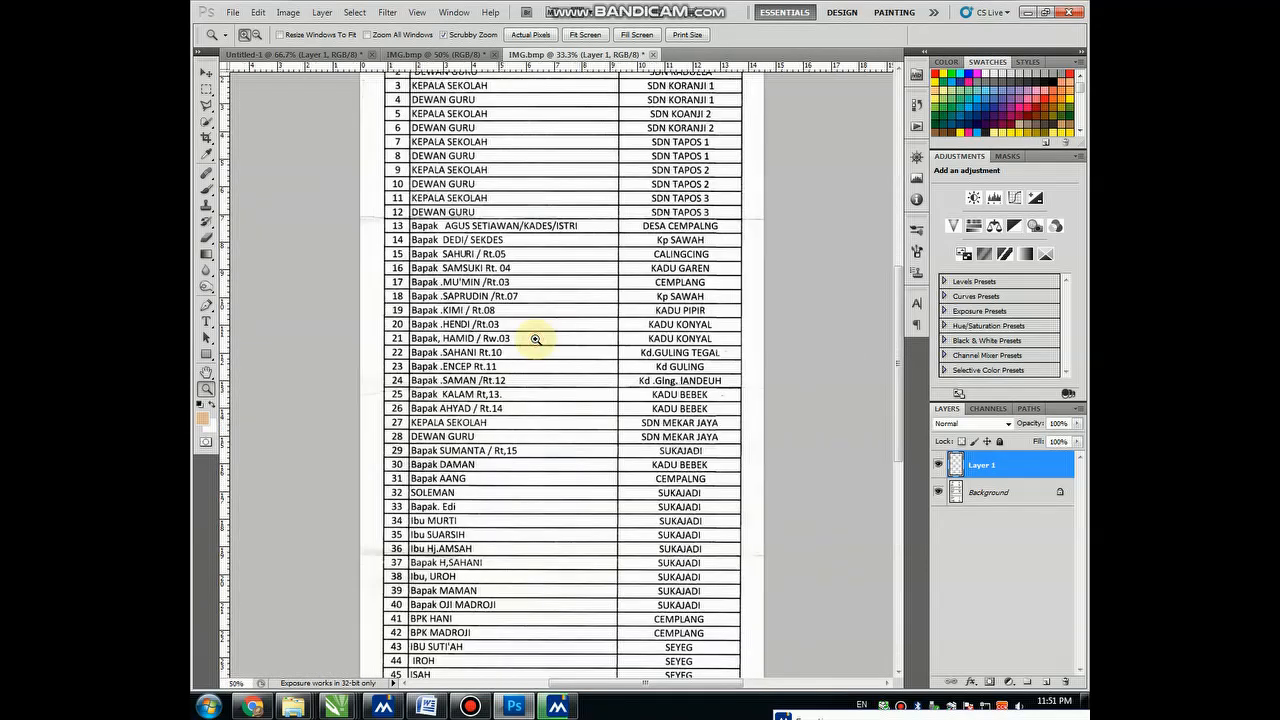
pyautogui.click(498, 331)
pyautogui.scroll(2, 510, 335)
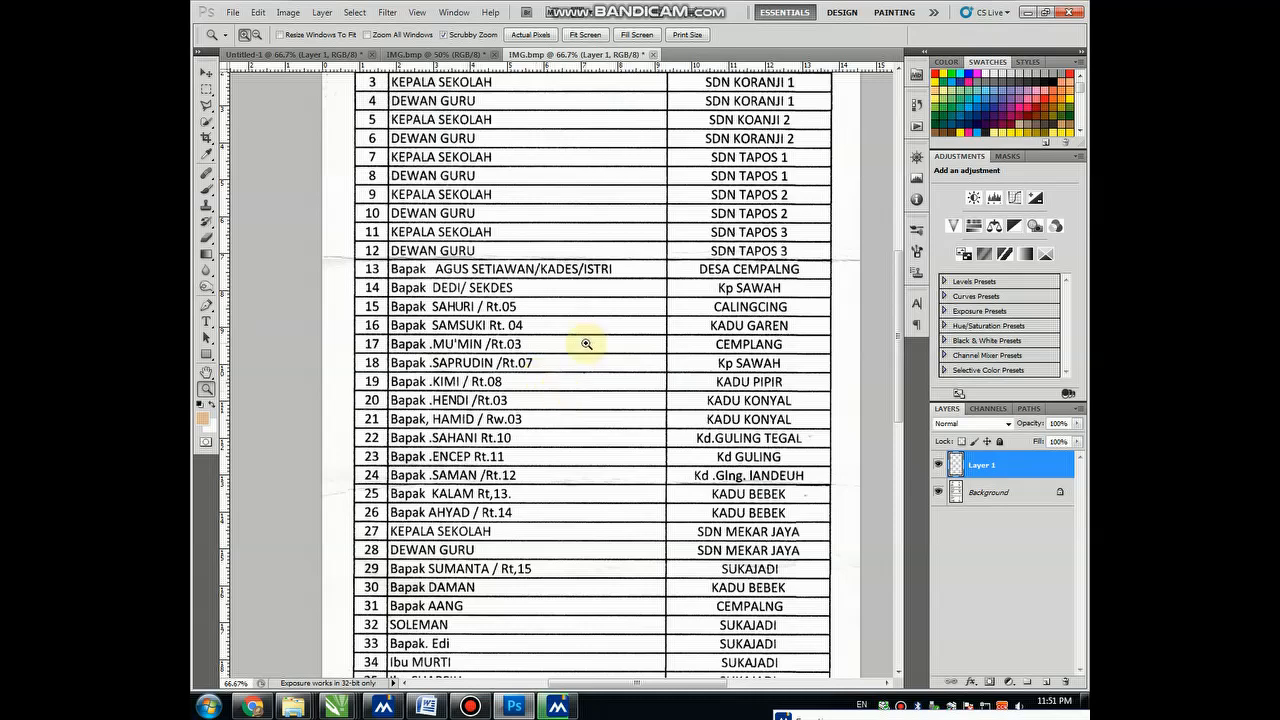
pyautogui.click(469, 706)
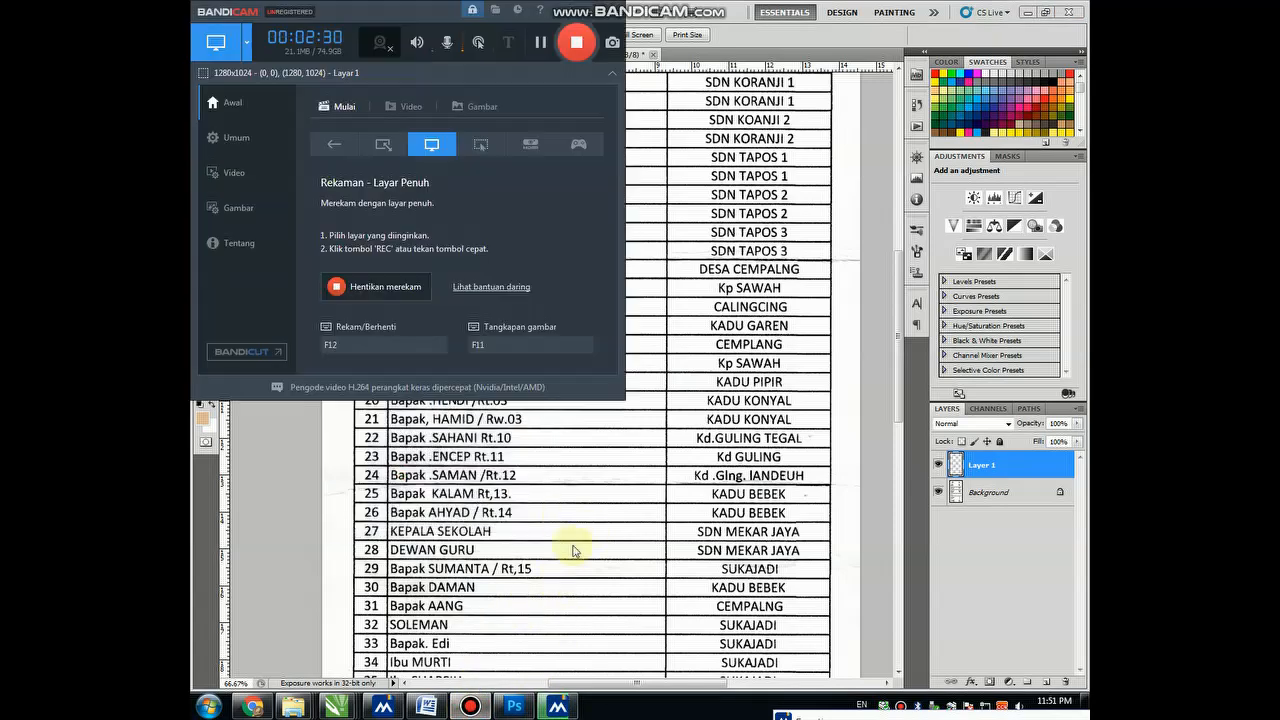